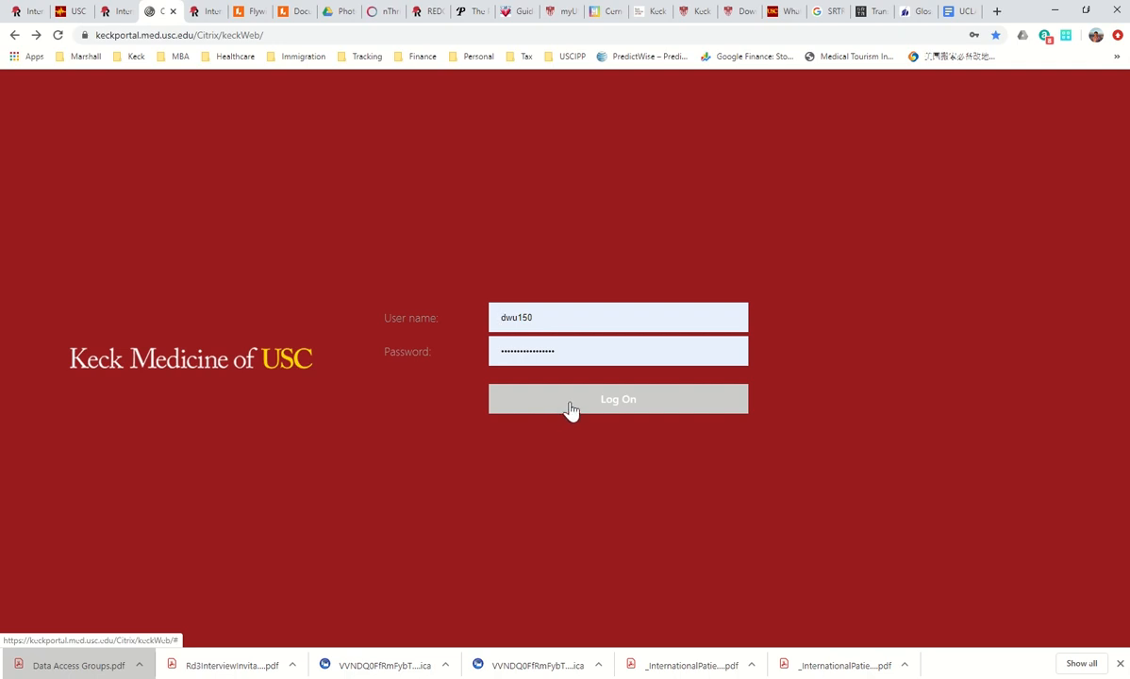
# Submit the Keck portal sign-in to reach the StoreFront Apps catalogue.
pyautogui.click(570, 408)
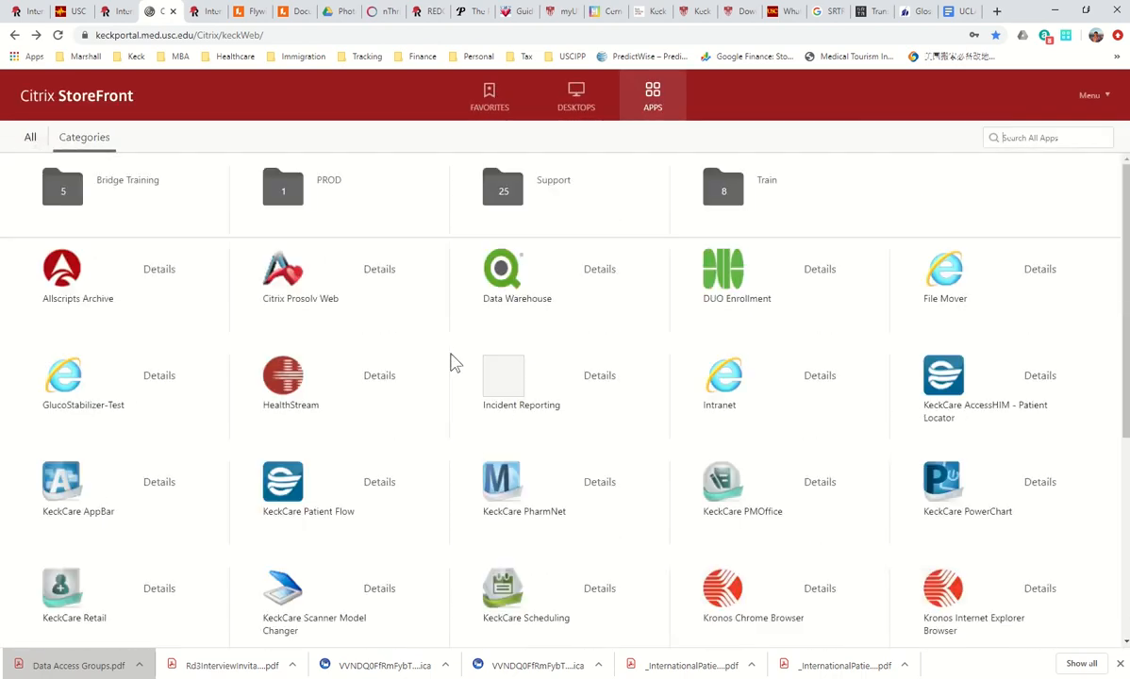
# Launch KeckCare PowerChart from the Apps grid and open its downloaded .ica launch file.
pyautogui.scroll(-2, 585, 403)
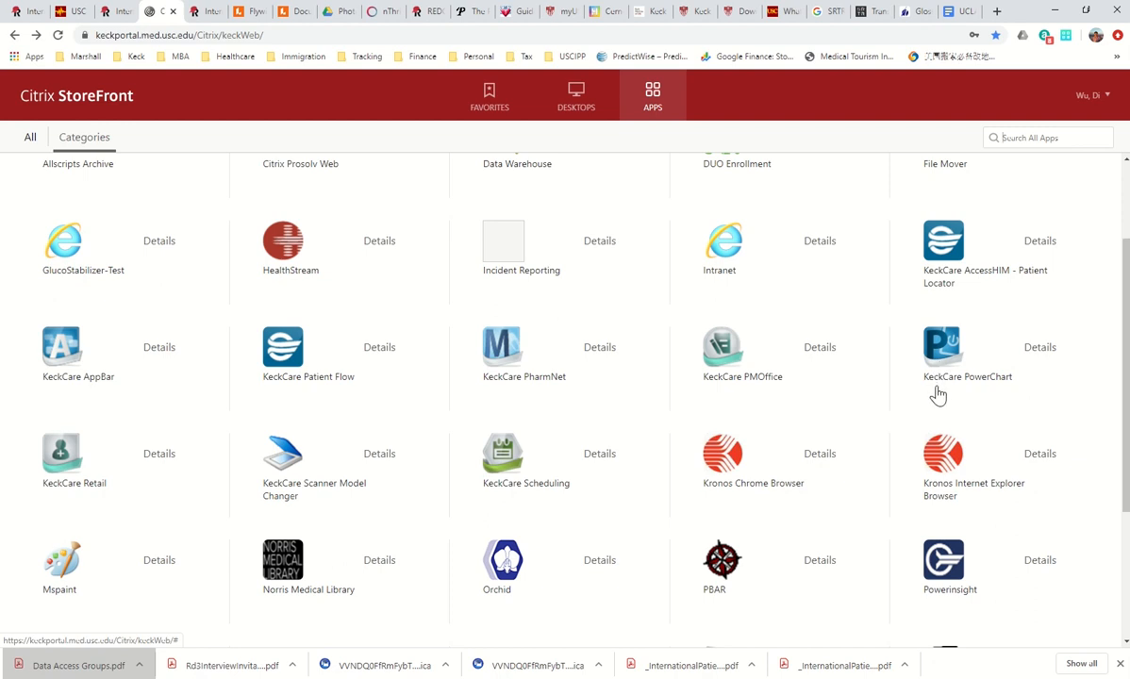
pyautogui.click(941, 381)
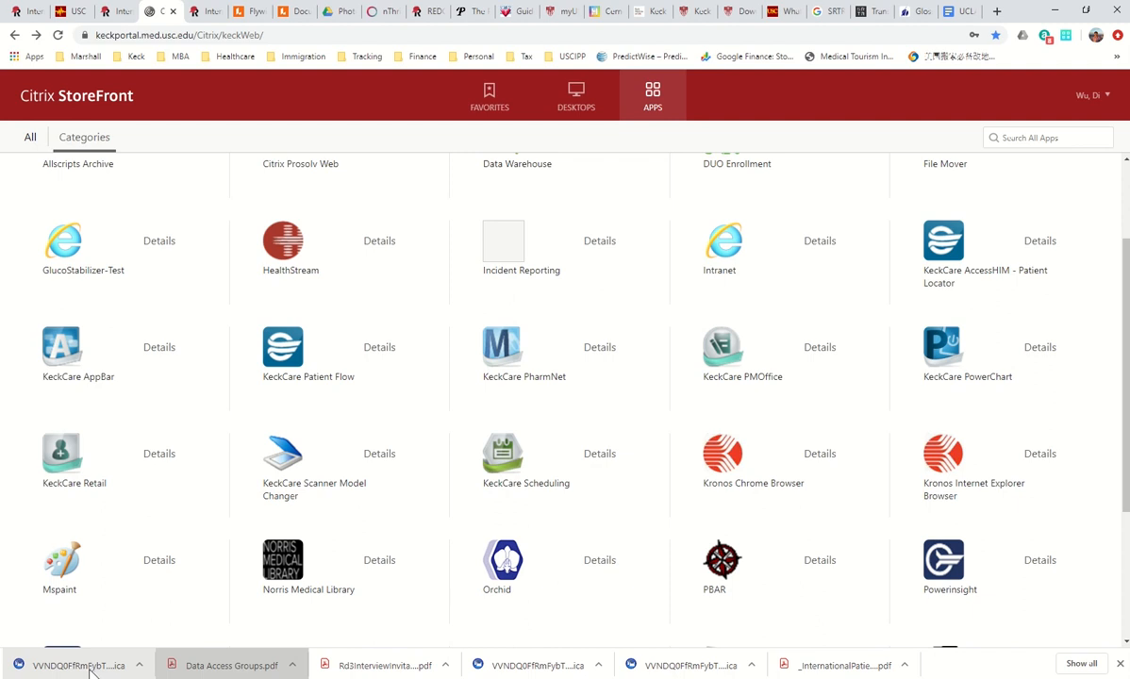
pyautogui.click(81, 666)
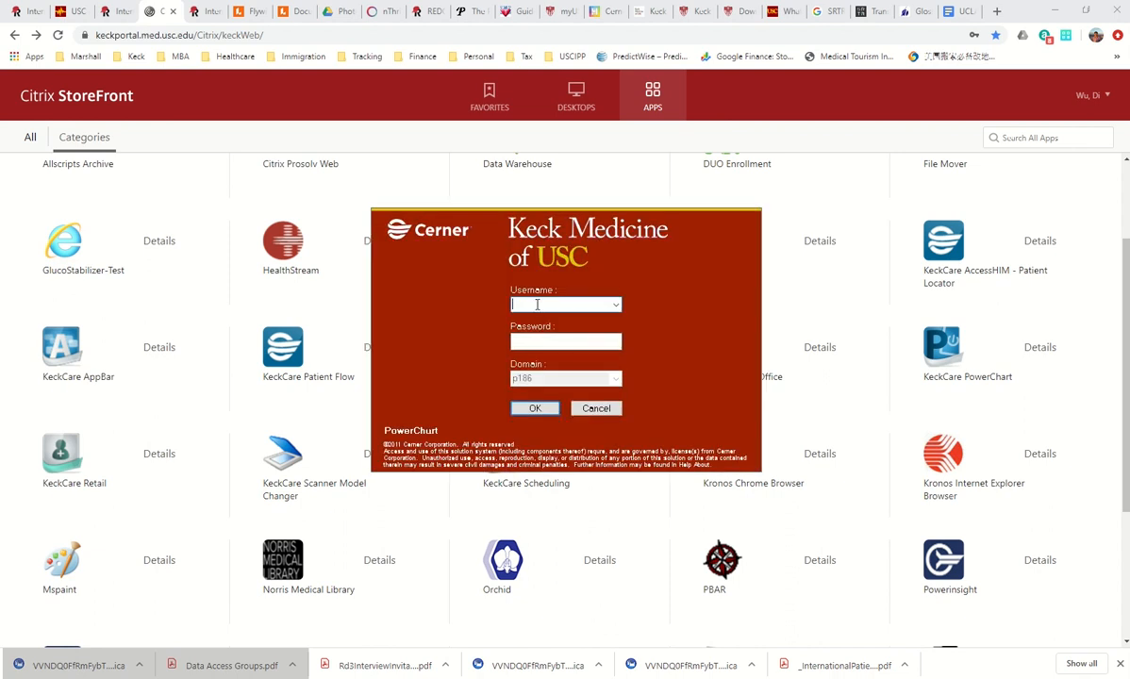
# Enter the user name and password in the Cerner login window and sign in.
pyautogui.write('150')
pyautogui.press('Tab')
pyautogui.write('•••••••••••••')
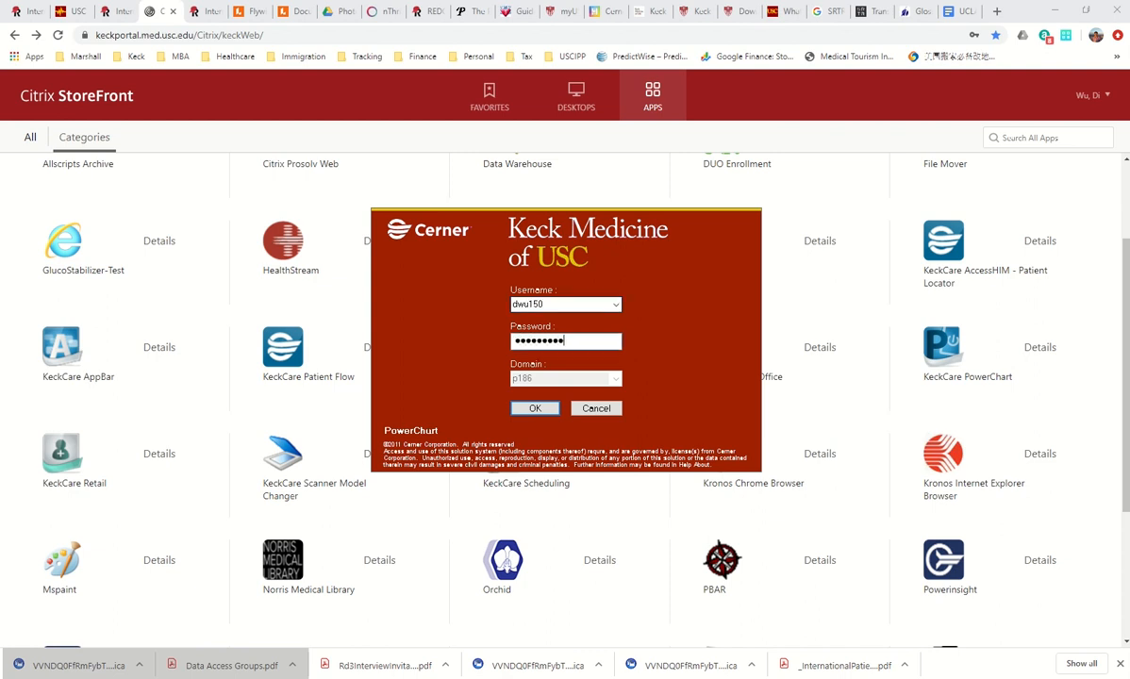
pyautogui.write('••••')
pyautogui.click(535, 409)
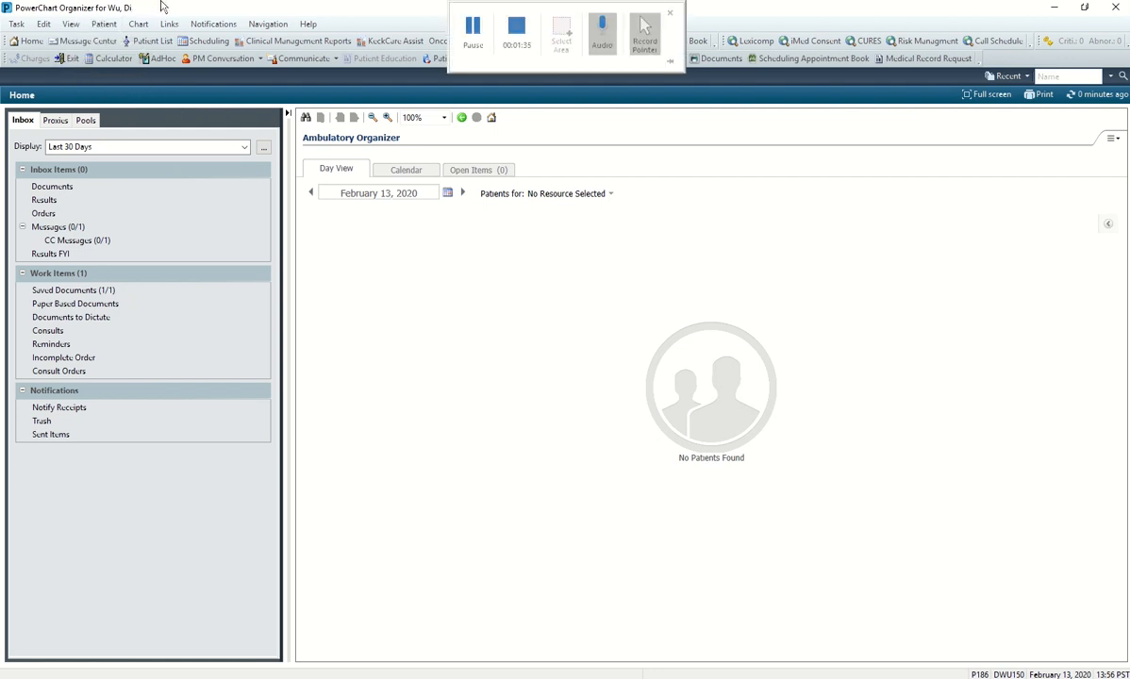
# Start Pre Reg from Patient > Patient Management Conversations to bring up Person Search.
pyautogui.click(117, 25)
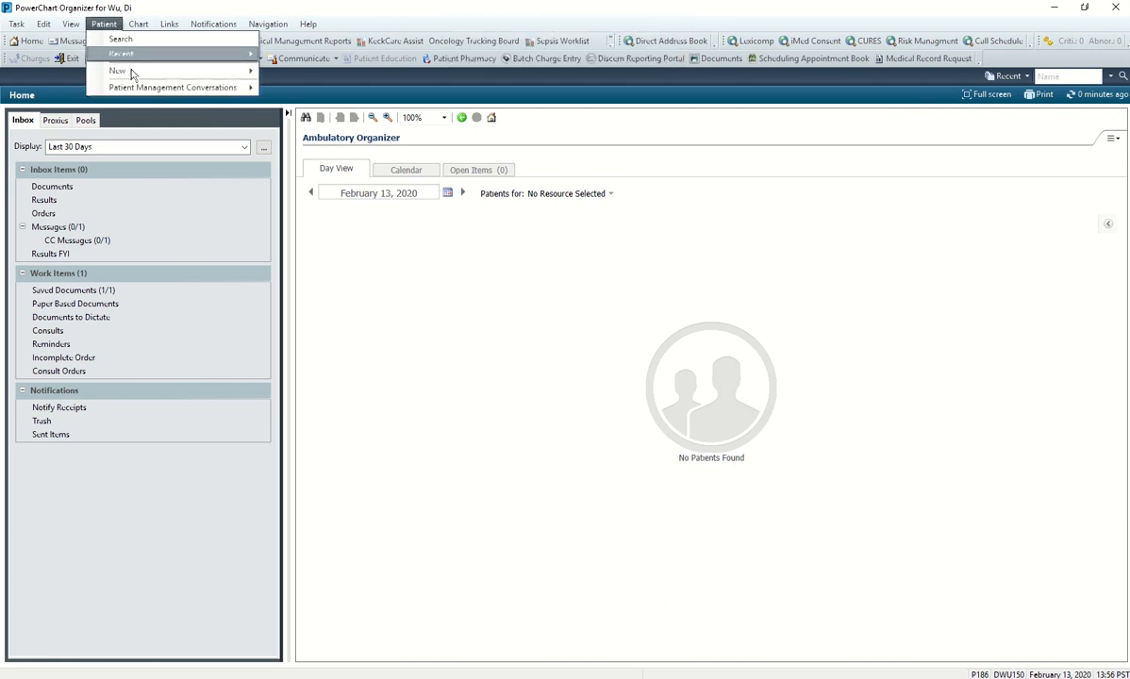
pyautogui.moveTo(138, 95)
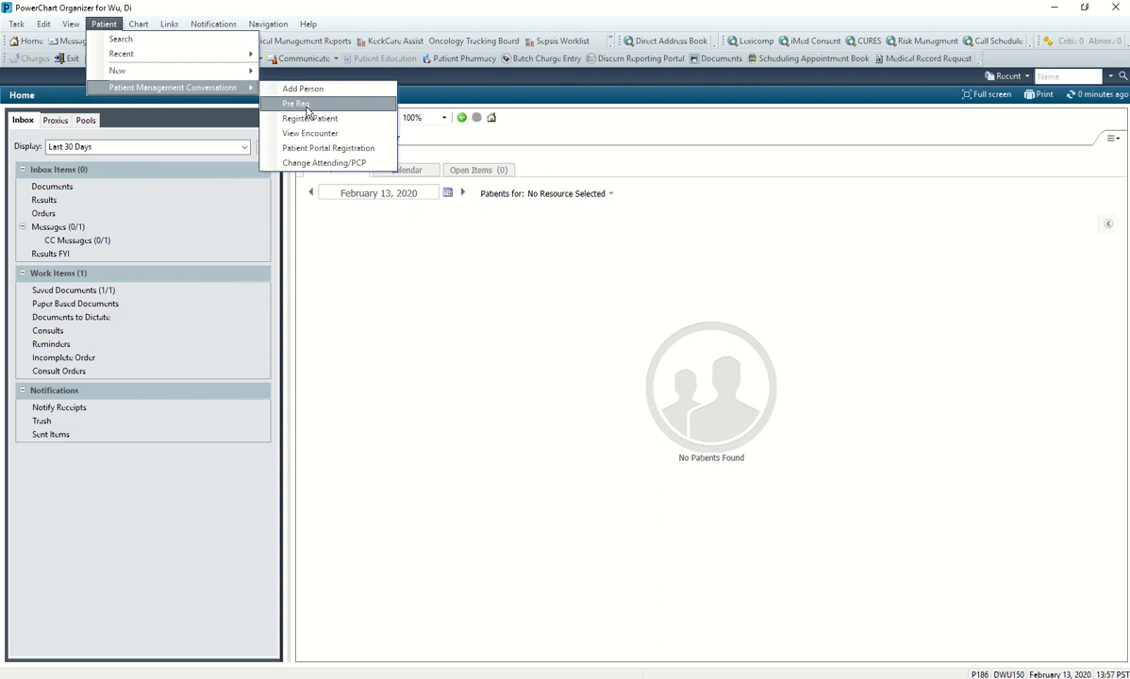
pyautogui.click(307, 105)
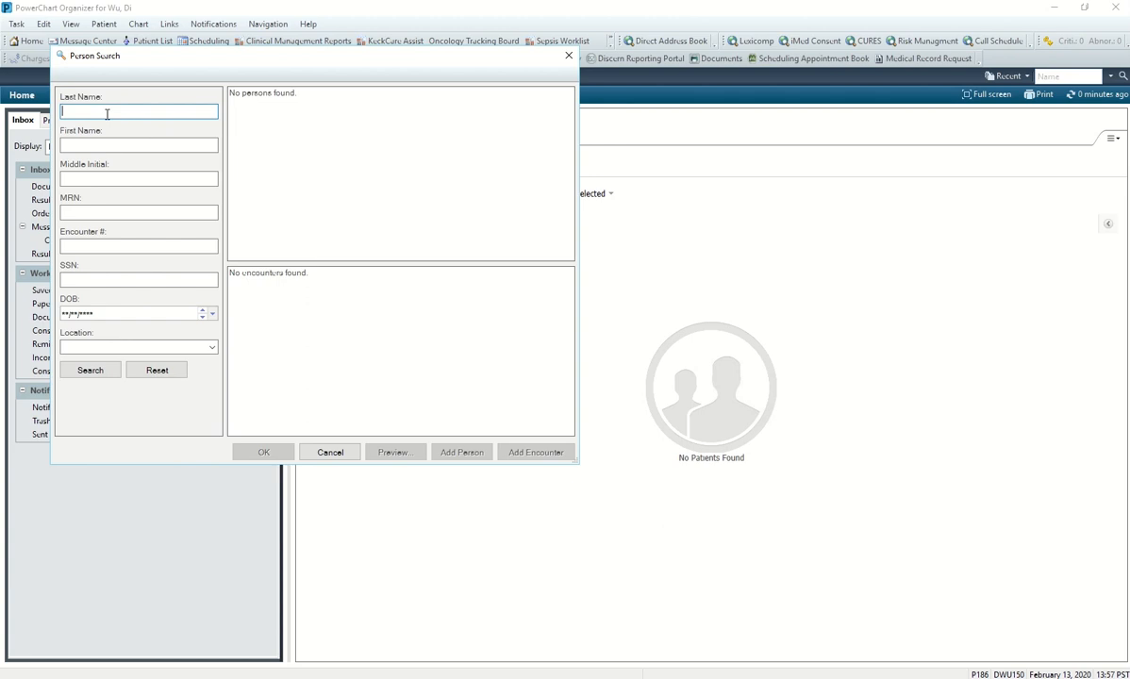
# Search for the patient by last name, first name and birth date 01/01/1914.
pyautogui.write('Tomm')
pyautogui.click(138, 145)
pyautogui.click(91, 112)
pyautogui.press('BackSpace')
pyautogui.press('BackSpace')
pyautogui.press('BackSpace')
pyautogui.write('rojan')
pyautogui.press('Tab')
pyautogui.write('Tommy')
pyautogui.press('Tab')
pyautogui.press('Tab')
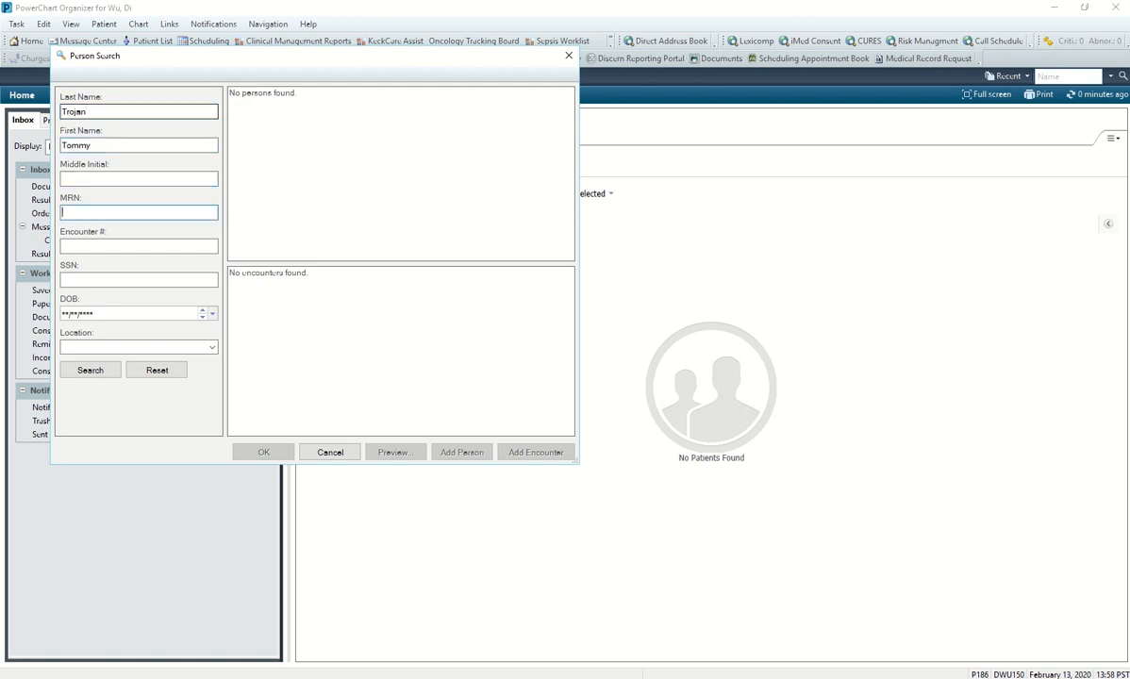
pyautogui.press('Tab')
pyautogui.press('Tab')
pyautogui.press('Tab')
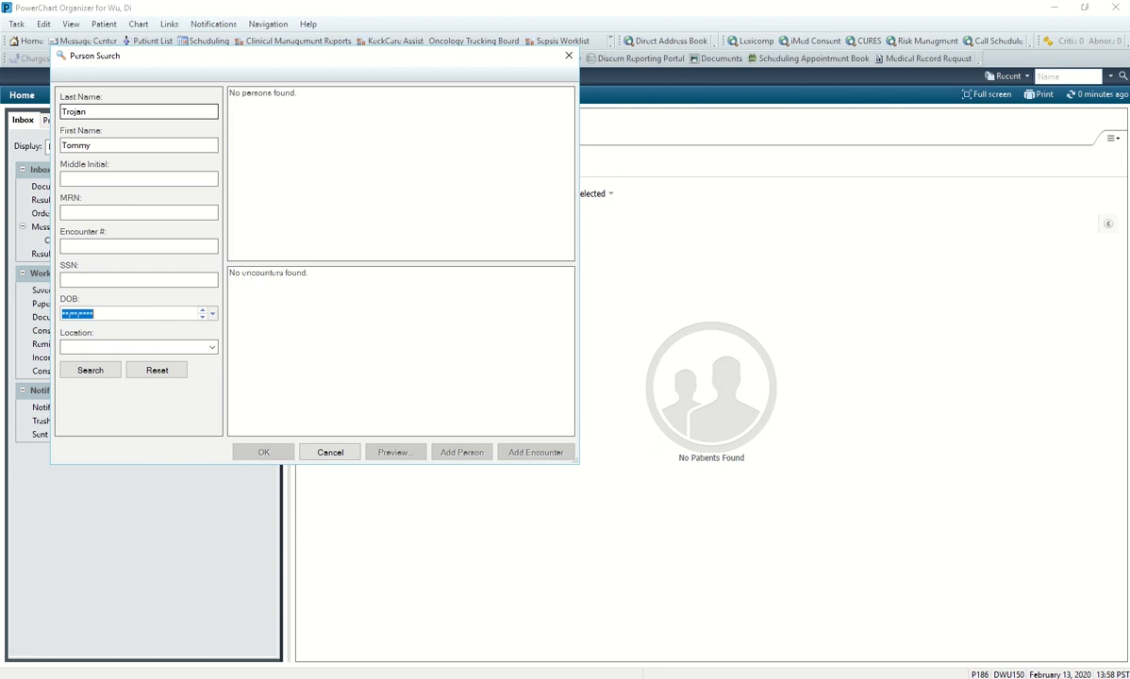
pyautogui.write('01/01/1914')
pyautogui.click(95, 370)
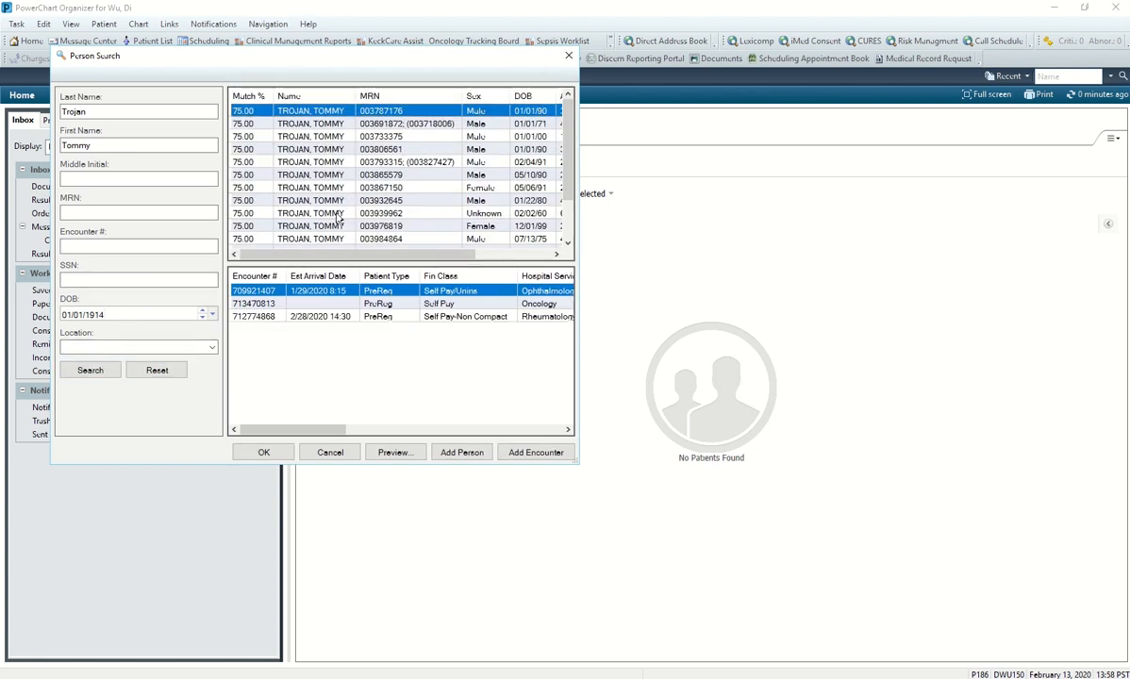
# Review the matching persons and add a new encounter for the patient.
pyautogui.scroll(-2, 337, 219)
pyautogui.scroll(2, 337, 218)
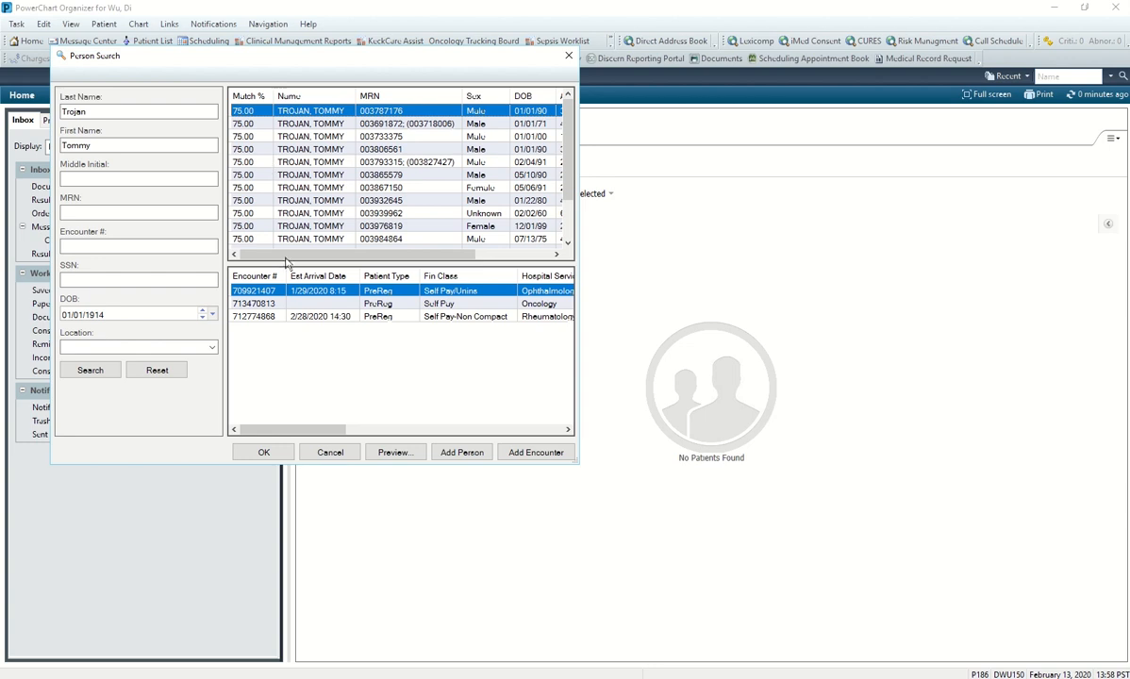
pyautogui.hscroll(2, 326, 285)
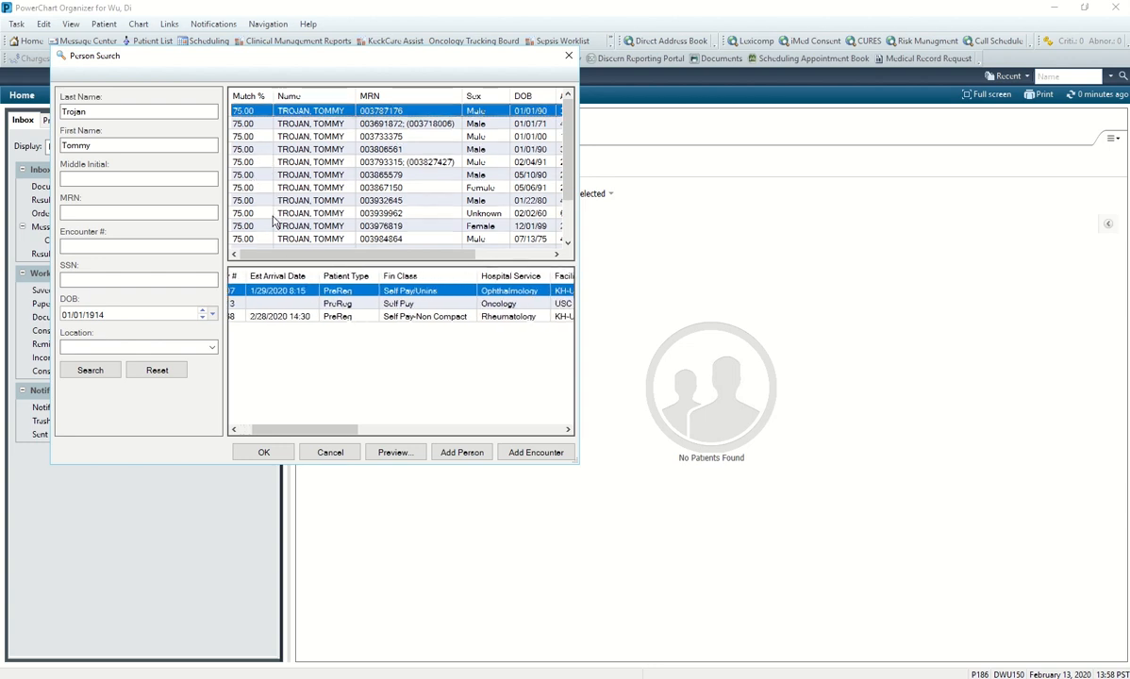
pyautogui.scroll(-2, 271, 222)
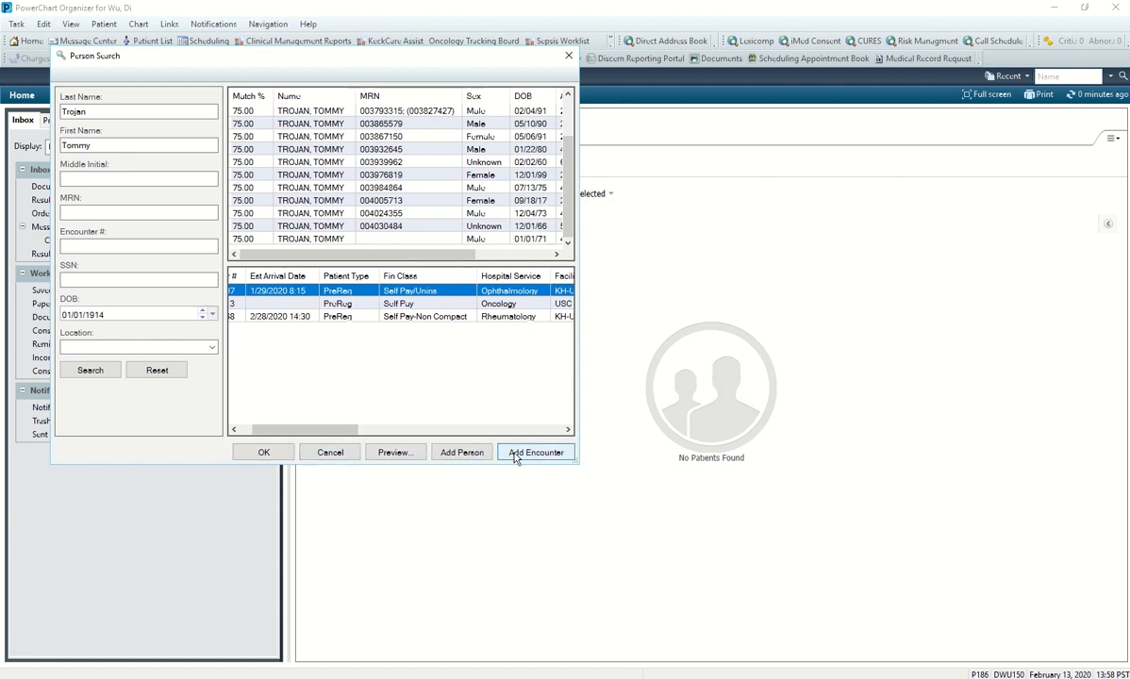
pyautogui.click(461, 453)
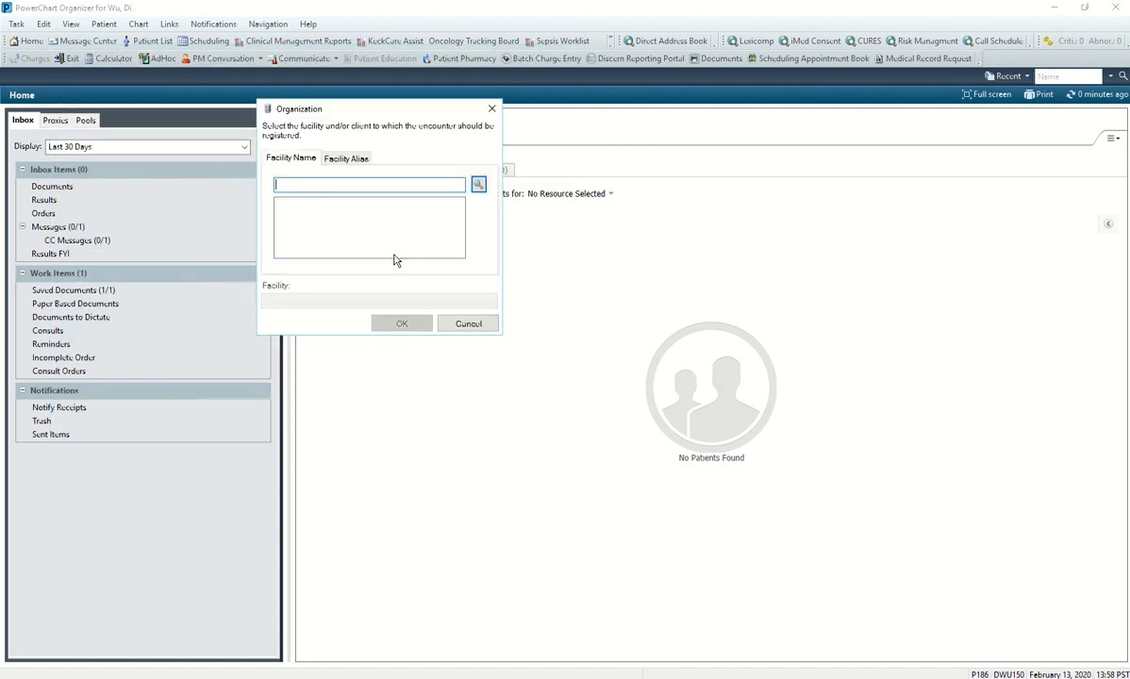
# Search facilities for 'non' and choose NON-1206D Clinics as the encounter facility.
pyautogui.write('non')
pyautogui.press('Return')
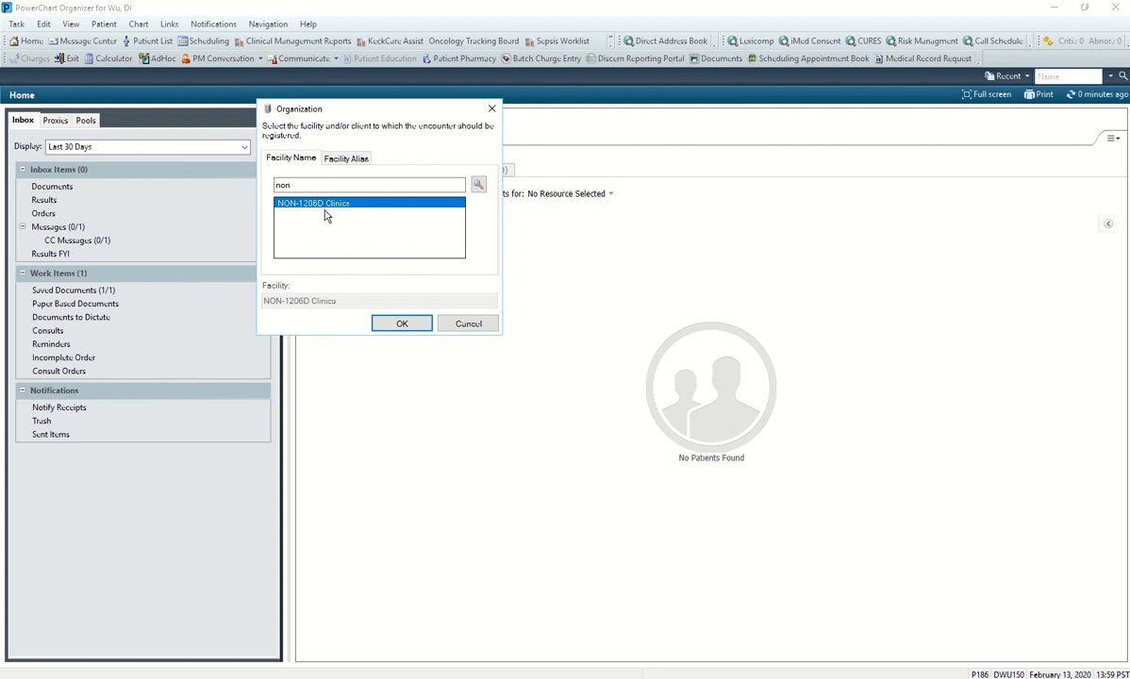
pyautogui.click(396, 324)
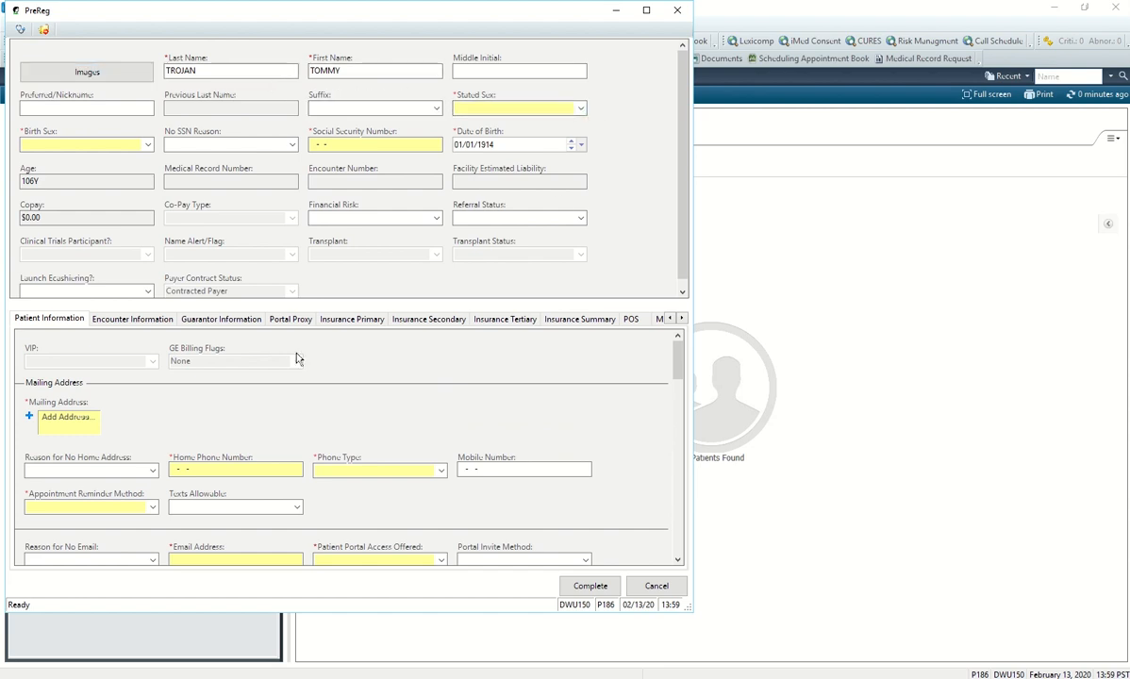
# Set the patient's stated sex to Male.
pyautogui.click(582, 110)
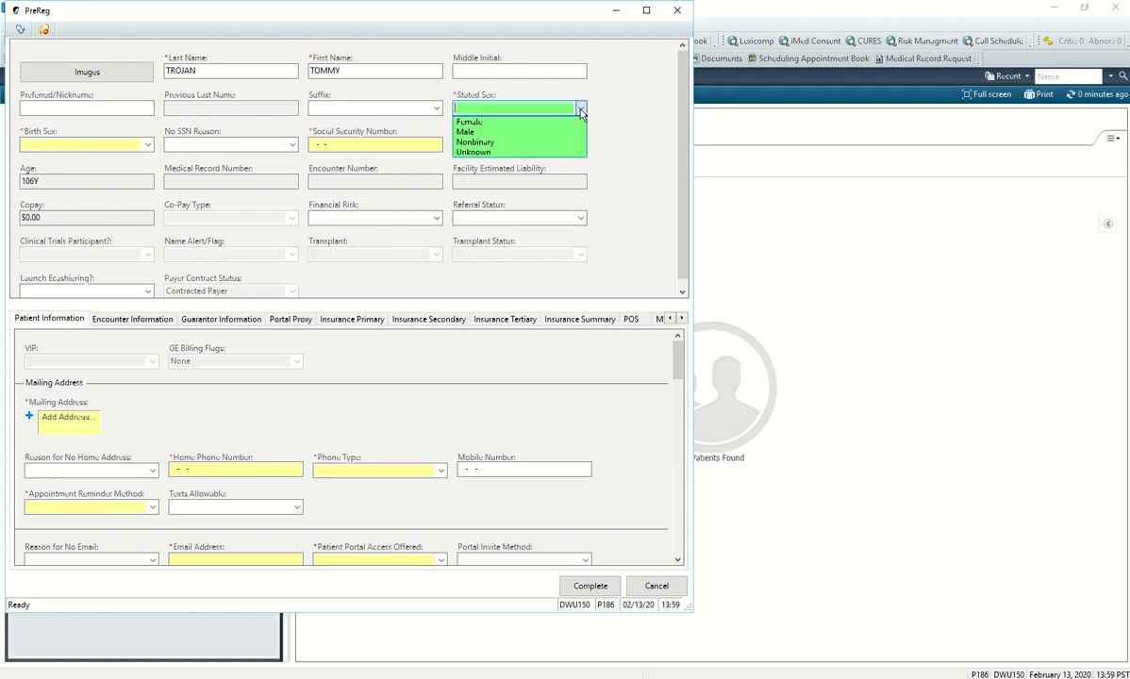
pyautogui.click(582, 111)
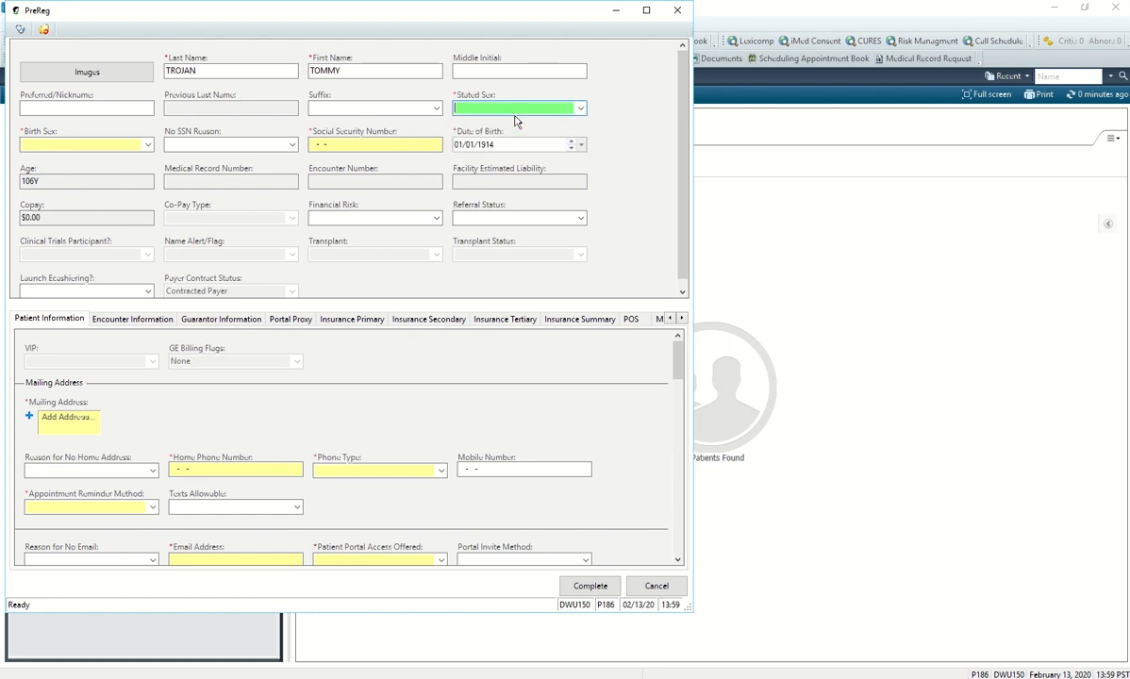
pyautogui.click(581, 110)
pyautogui.click(472, 131)
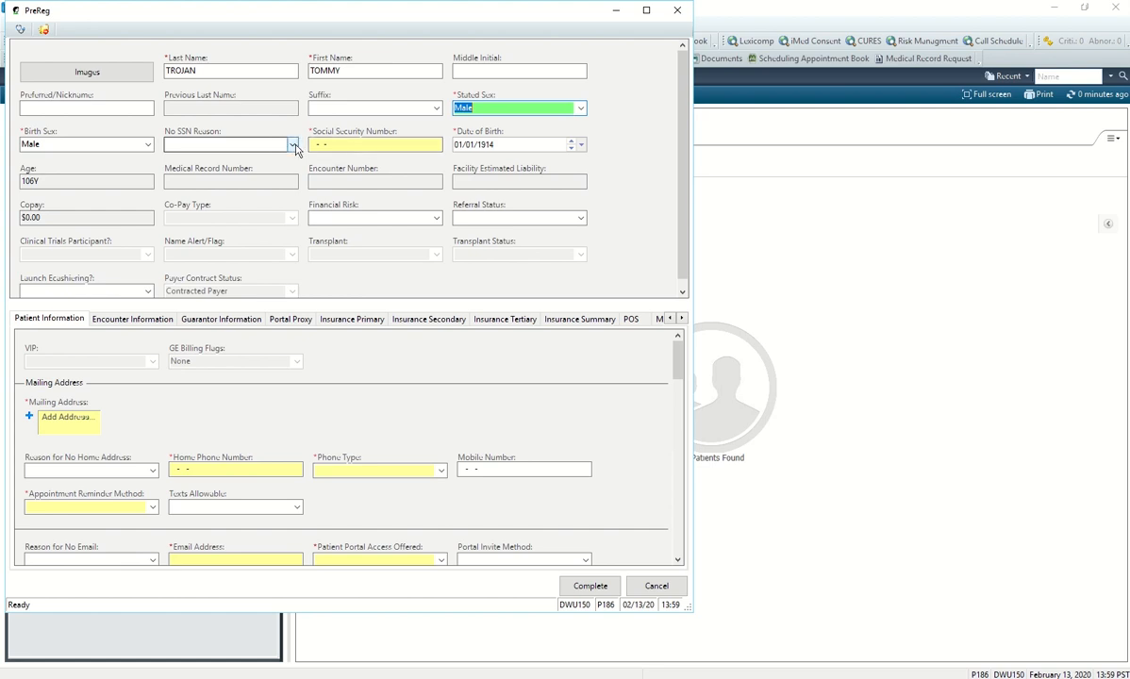
# Set the No SSN Reason to Not a US Citizen.
pyautogui.click(292, 145)
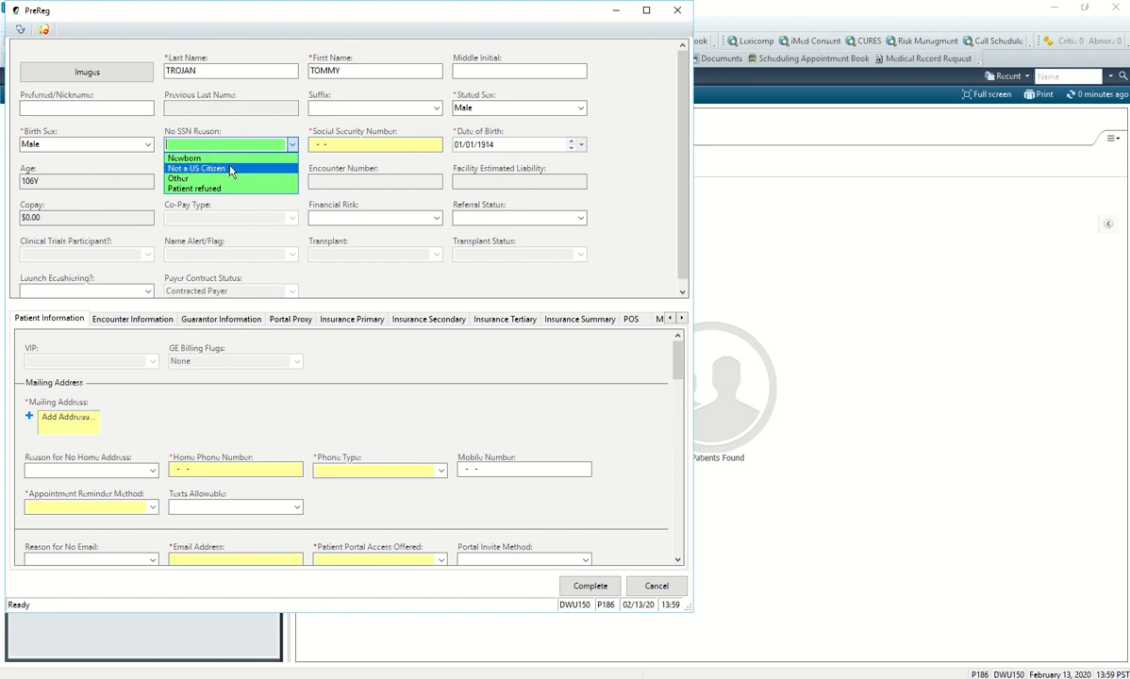
pyautogui.click(229, 169)
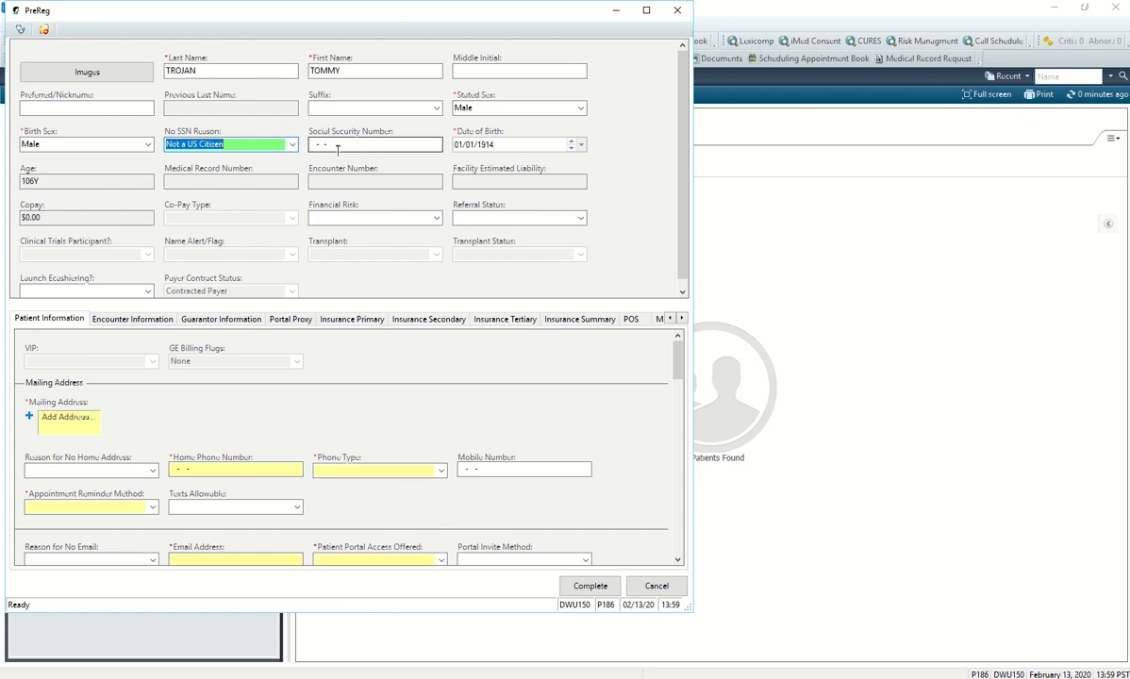
pyautogui.scroll(-1, 246, 219)
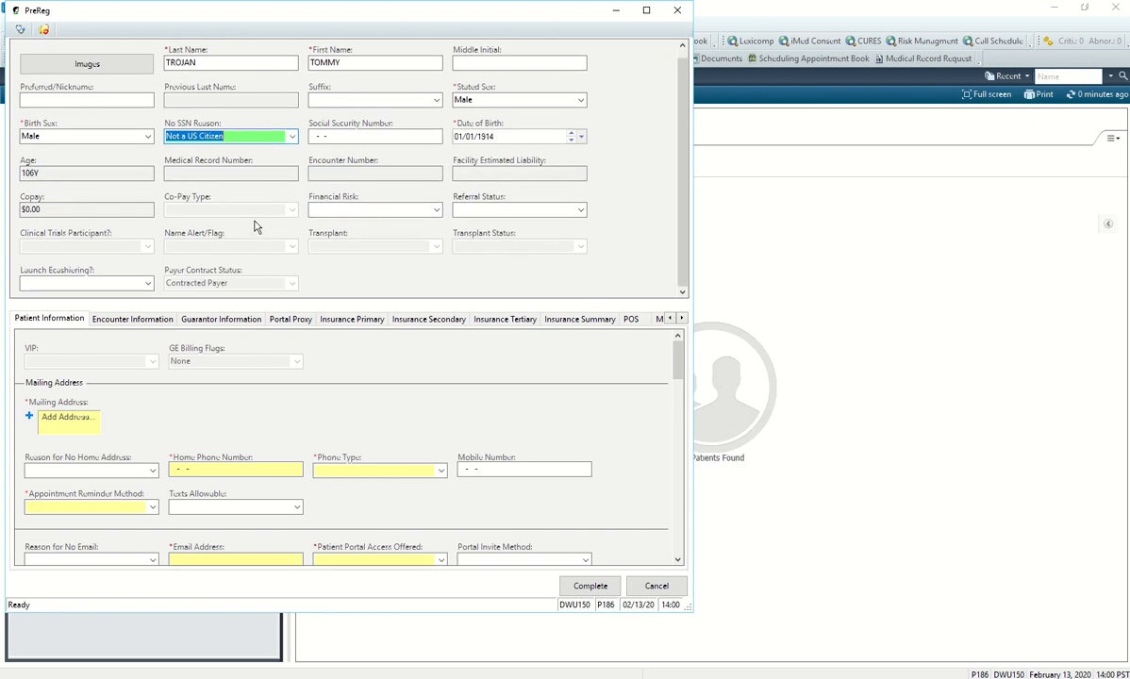
pyautogui.click(81, 428)
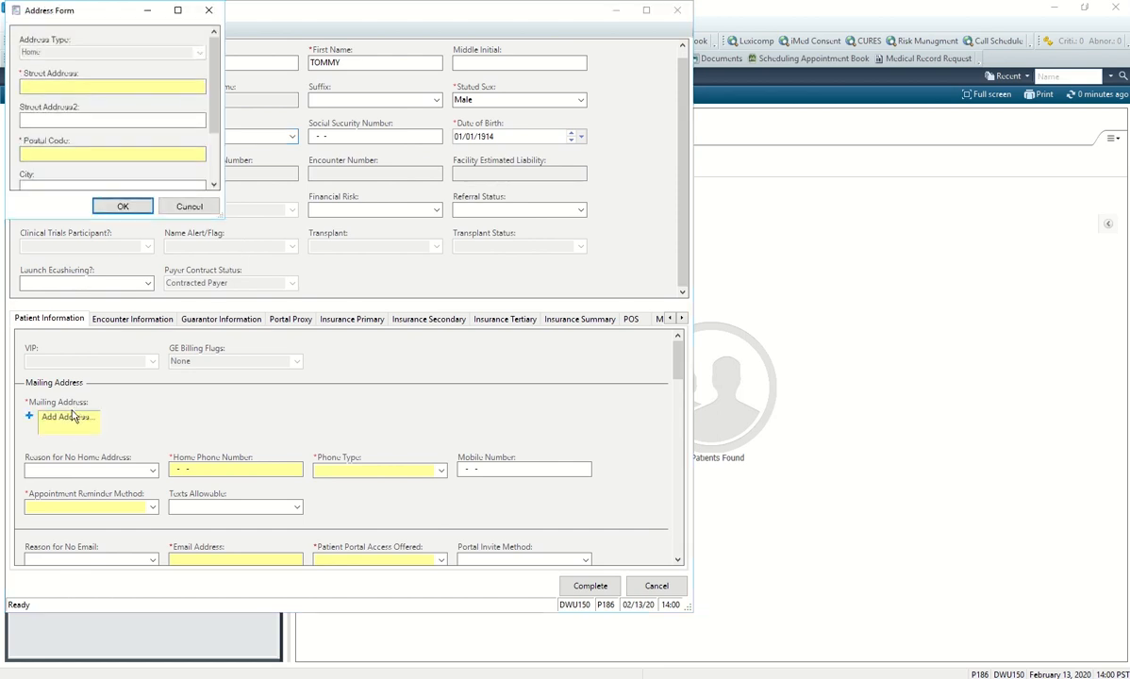
# Enter the home street address, postal code and city in the Address Form.
pyautogui.moveTo(223, 217); pyautogui.dragTo(379, 286)
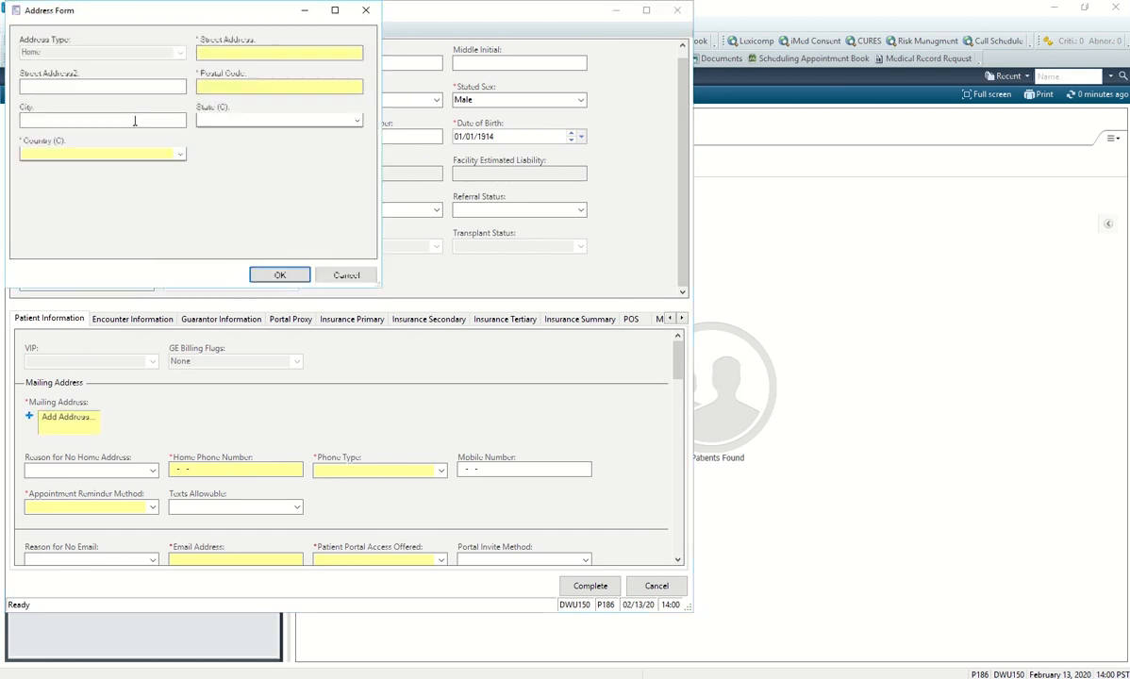
pyautogui.click(244, 53)
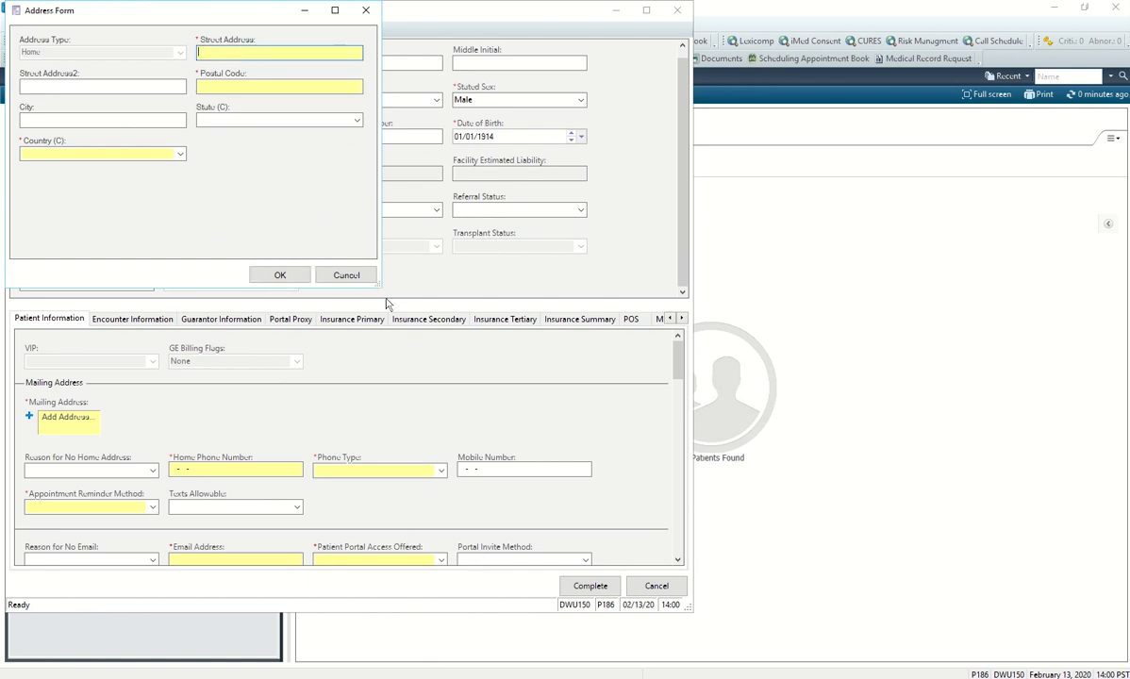
pyautogui.moveTo(247, 13); pyautogui.dragTo(268, 54)
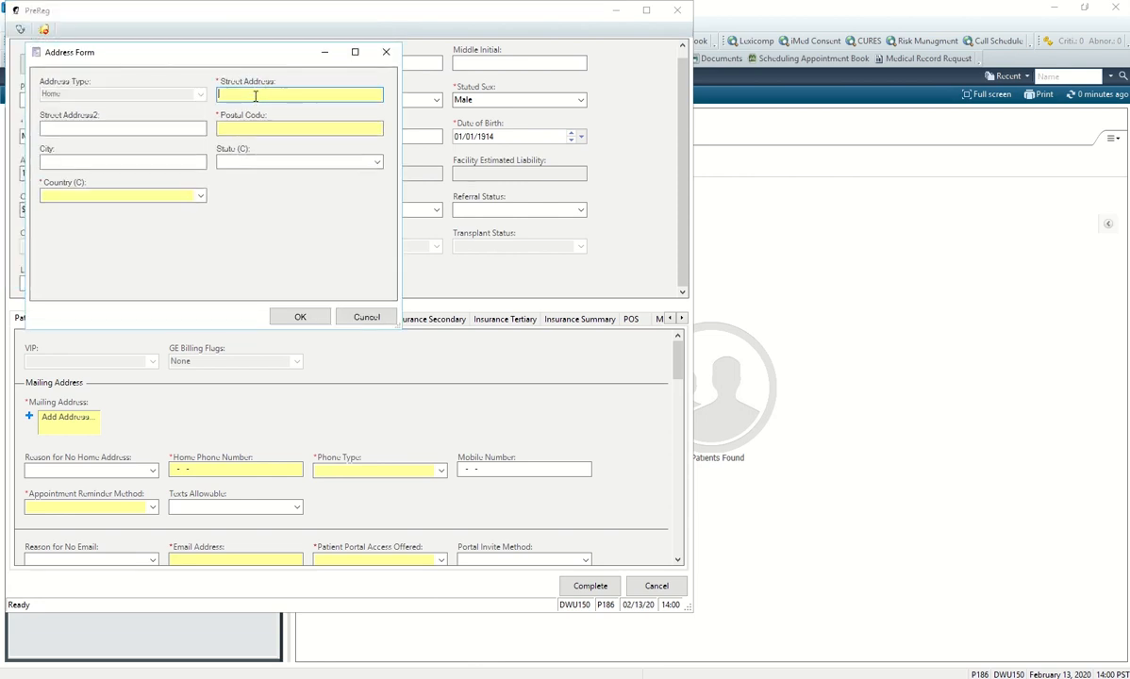
pyautogui.write('1')
pyautogui.press('BackSpace')
pyautogui.write('1')
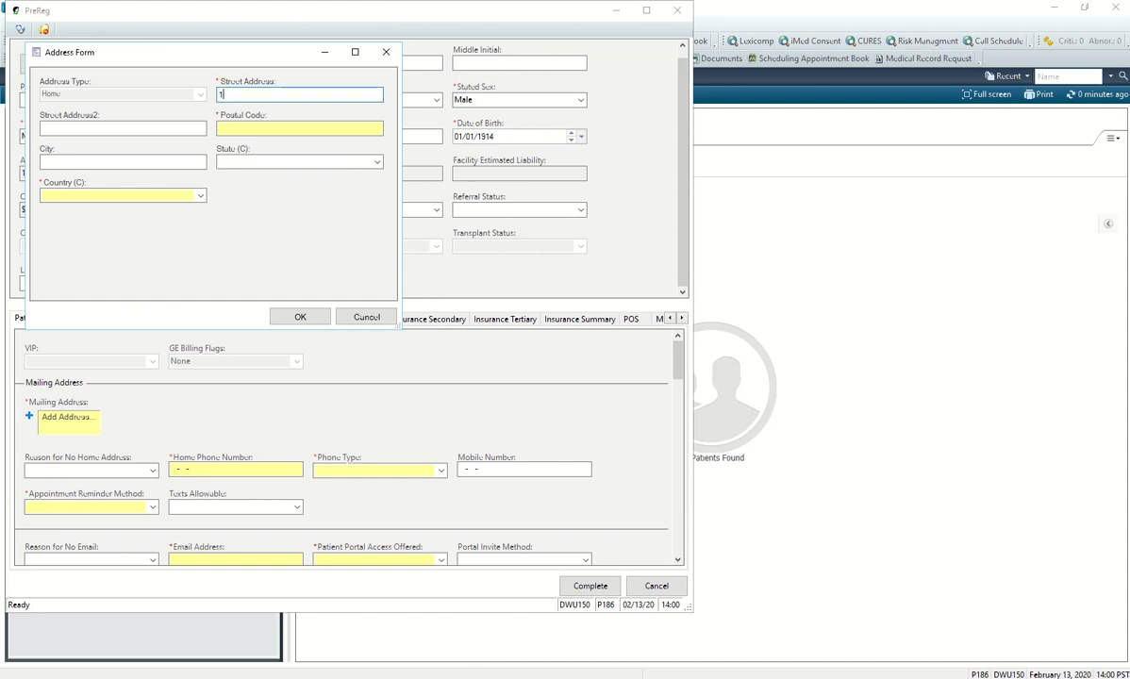
pyautogui.write('0 Main Street')
pyautogui.click(233, 128)
pyautogui.write('3234444')
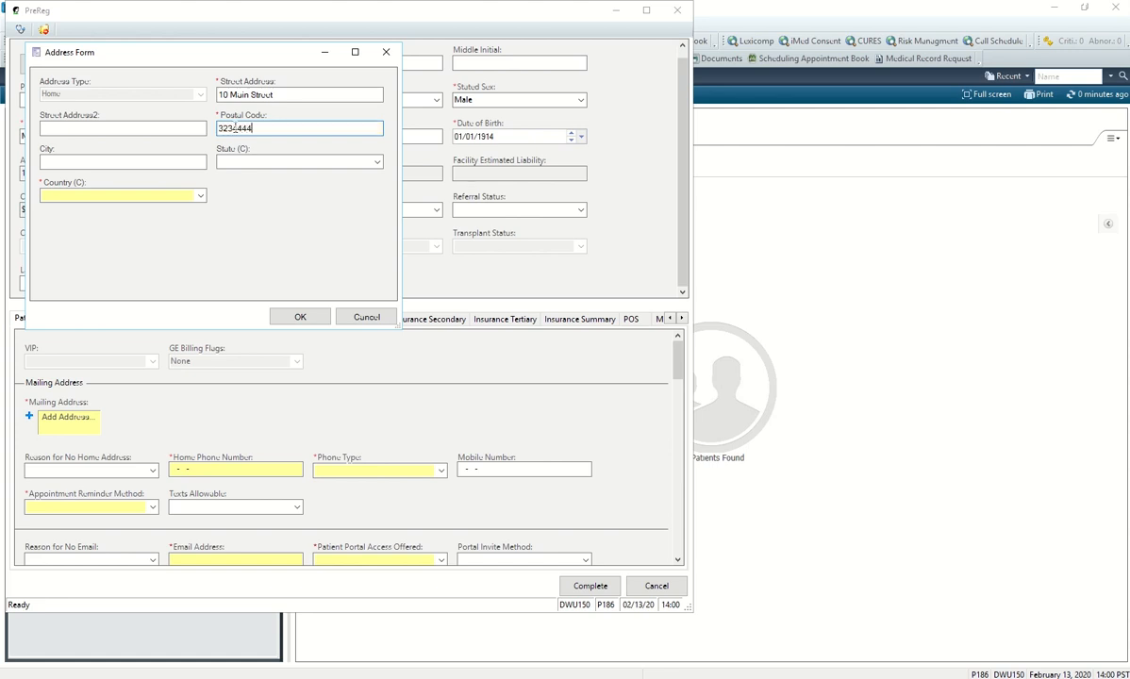
pyautogui.click(135, 161)
pyautogui.write('Citycity')
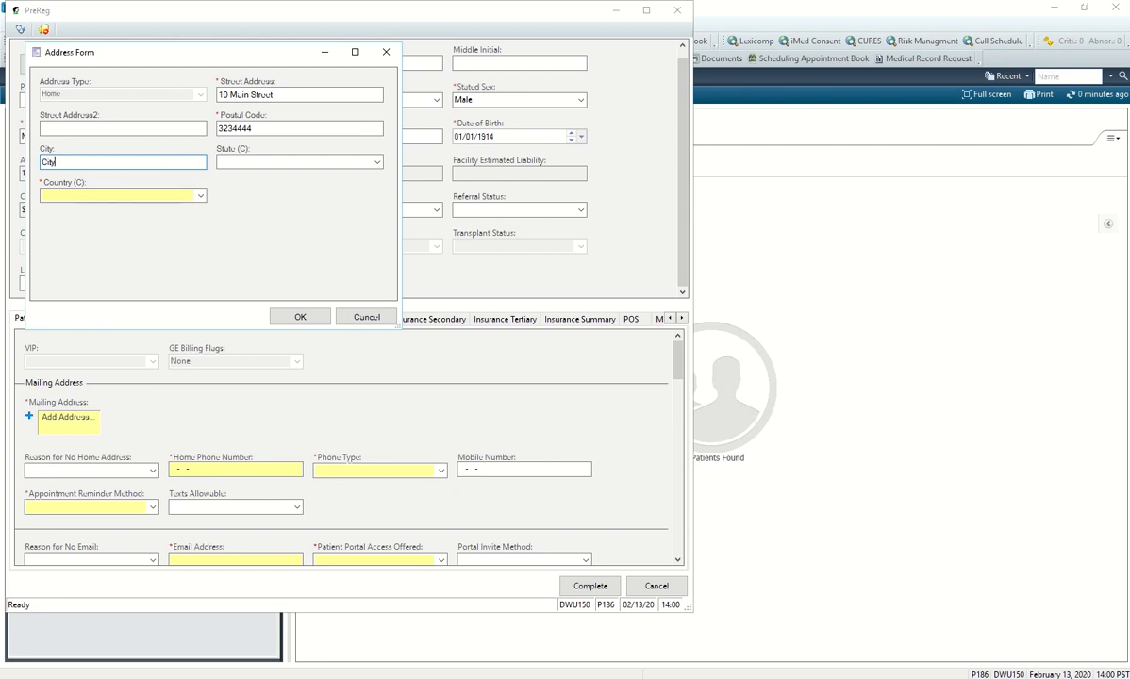
# Leave State empty, set Country to Switzerland, and keep the address despite failed validation.
pyautogui.click(230, 161)
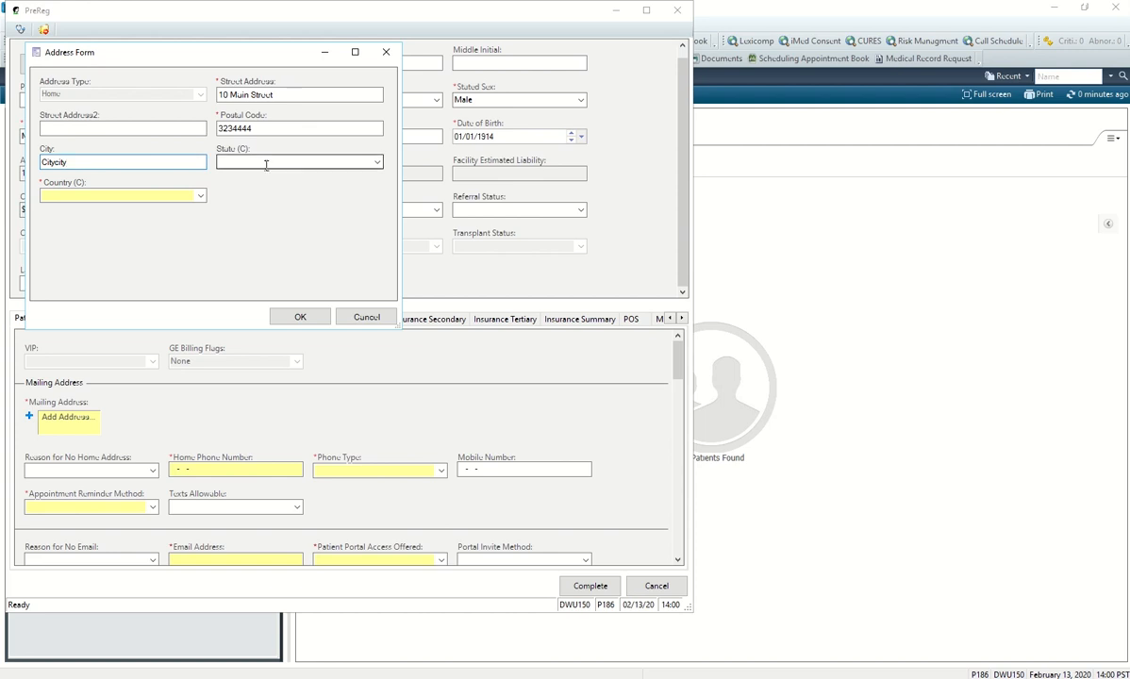
pyautogui.click(377, 163)
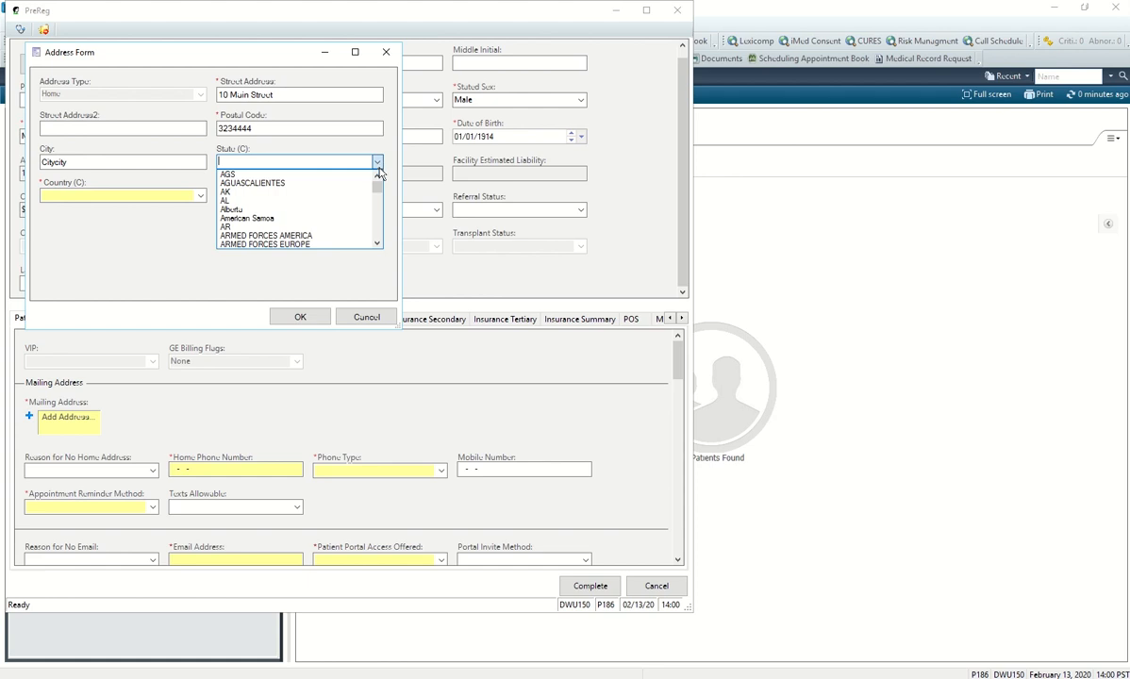
pyautogui.moveTo(375, 186); pyautogui.dragTo(83, 252)
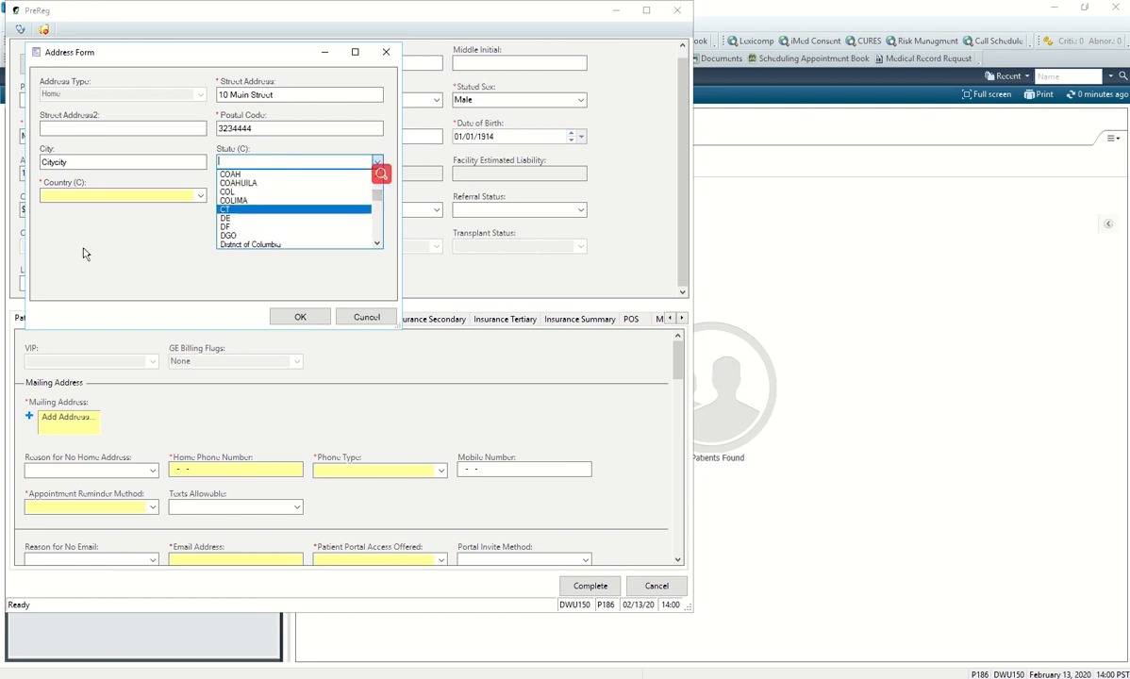
pyautogui.click(111, 237)
pyautogui.click(172, 193)
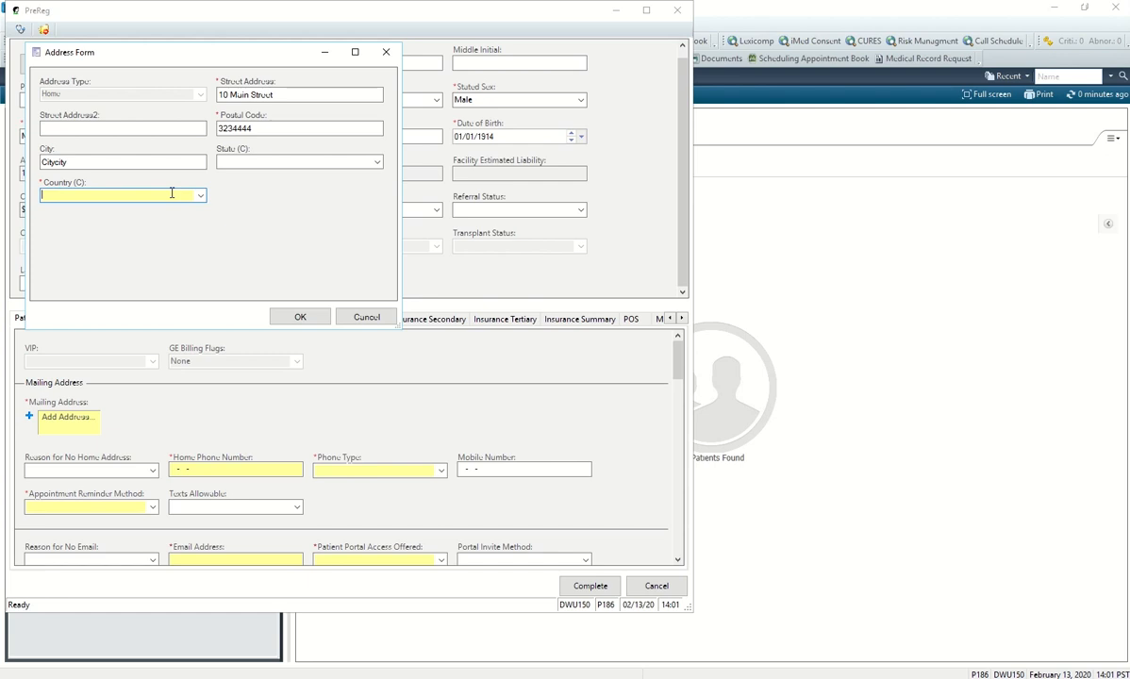
pyautogui.write('Switzerland')
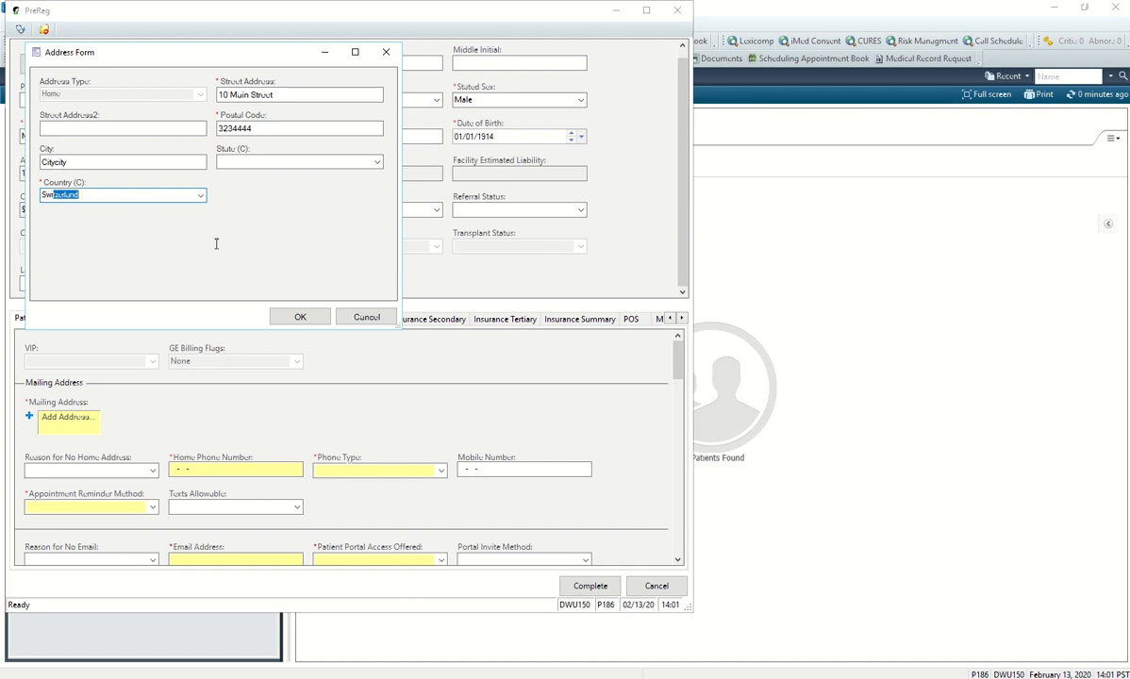
pyautogui.click(285, 318)
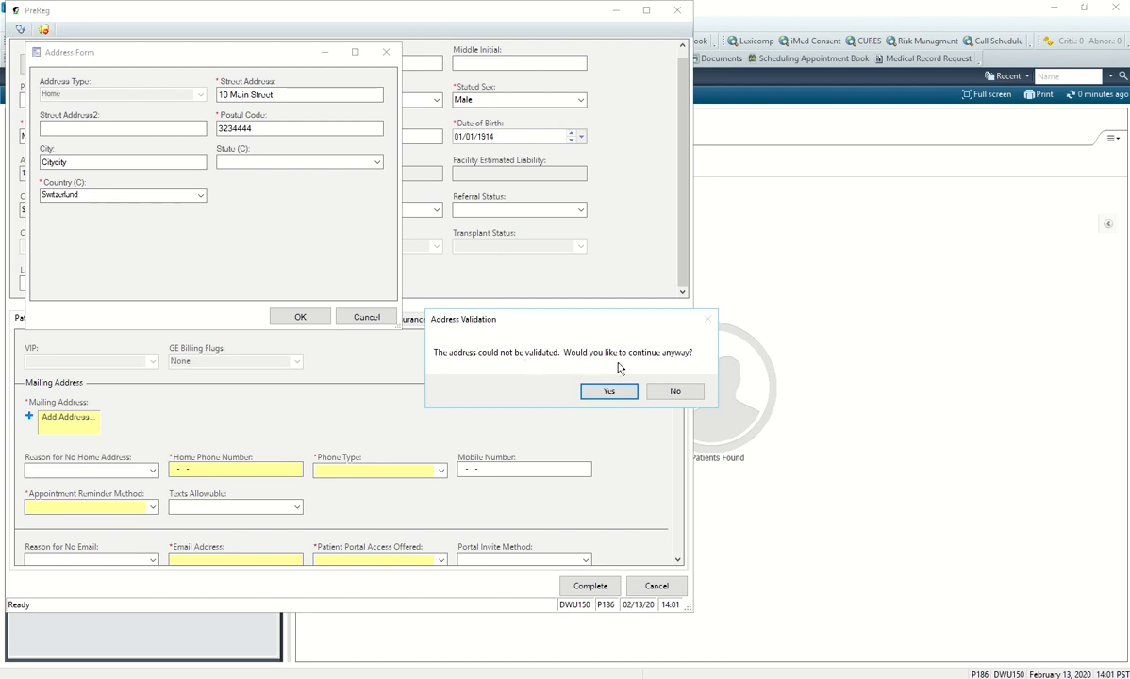
pyautogui.moveTo(619, 323); pyautogui.dragTo(447, 317)
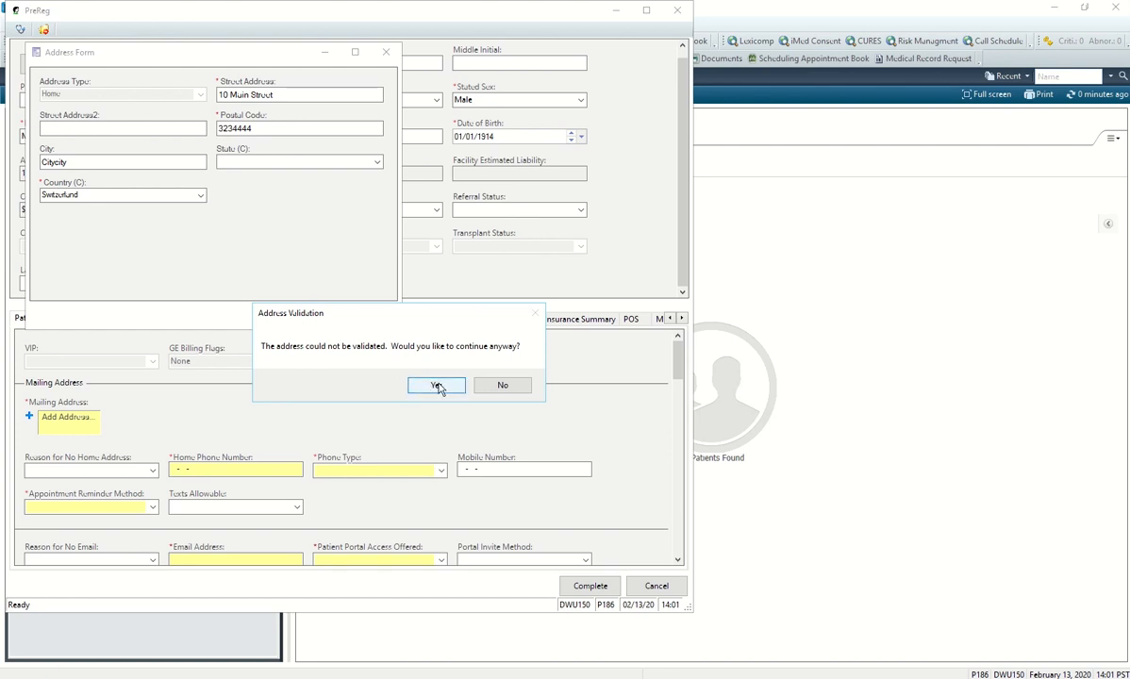
pyautogui.click(437, 386)
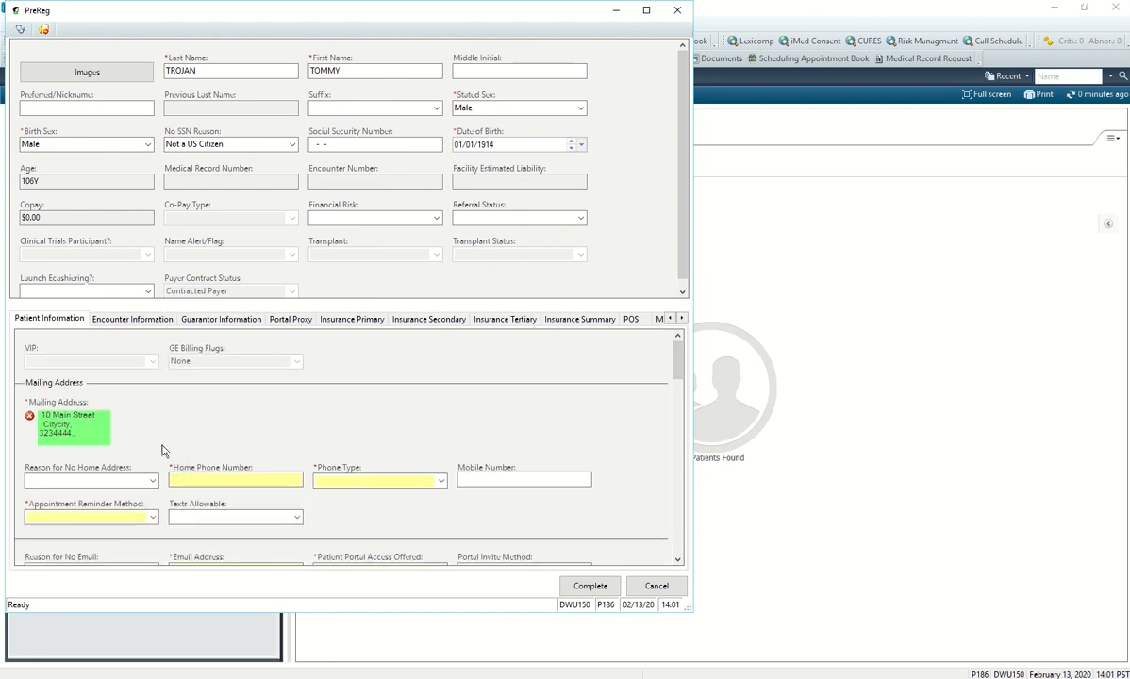
# Enter the patient's home phone number and set its Phone Type to Unknown.
pyautogui.scroll(-2, 163, 415)
pyautogui.click(217, 401)
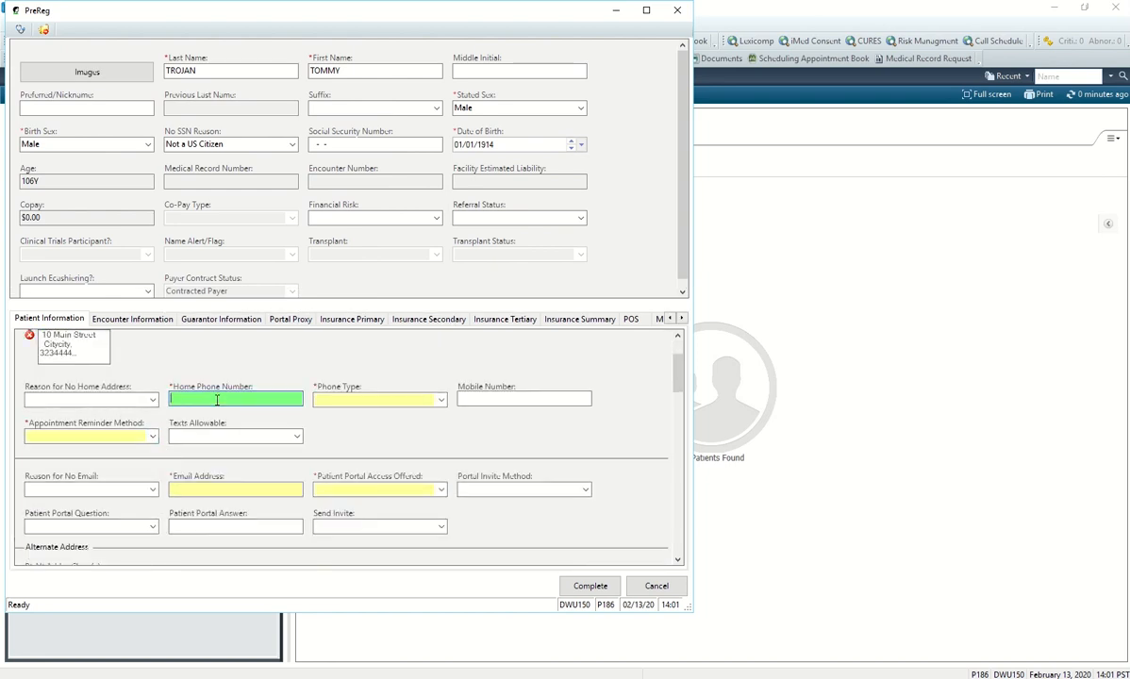
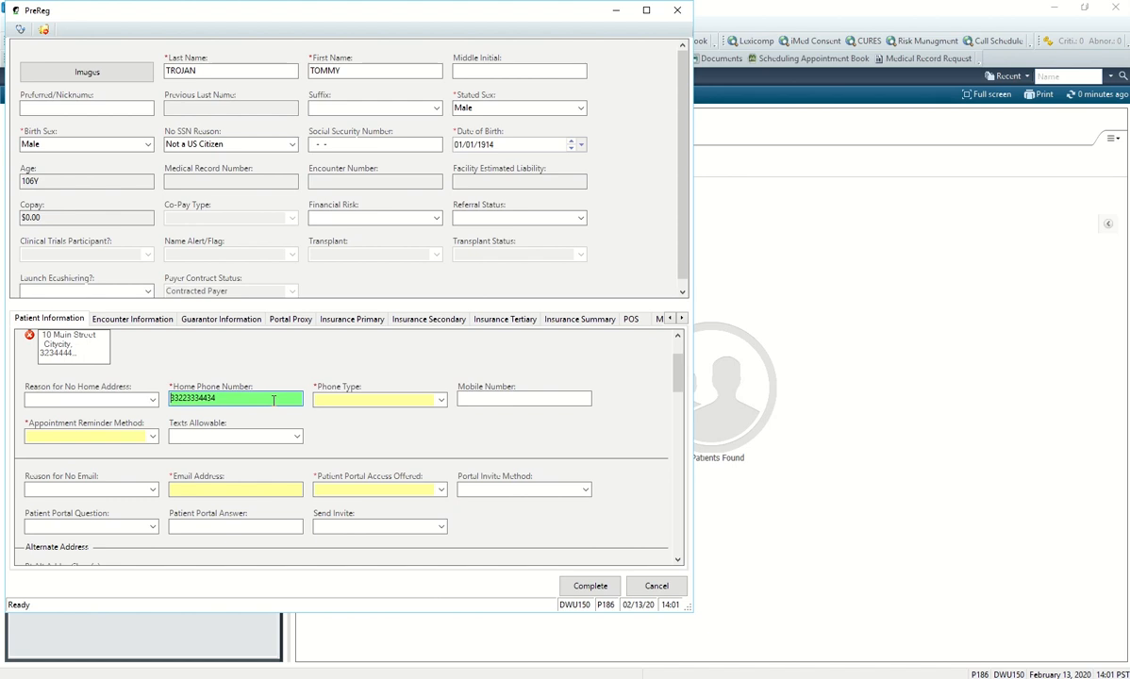
pyautogui.write('+')
pyautogui.click(342, 404)
pyautogui.click(441, 401)
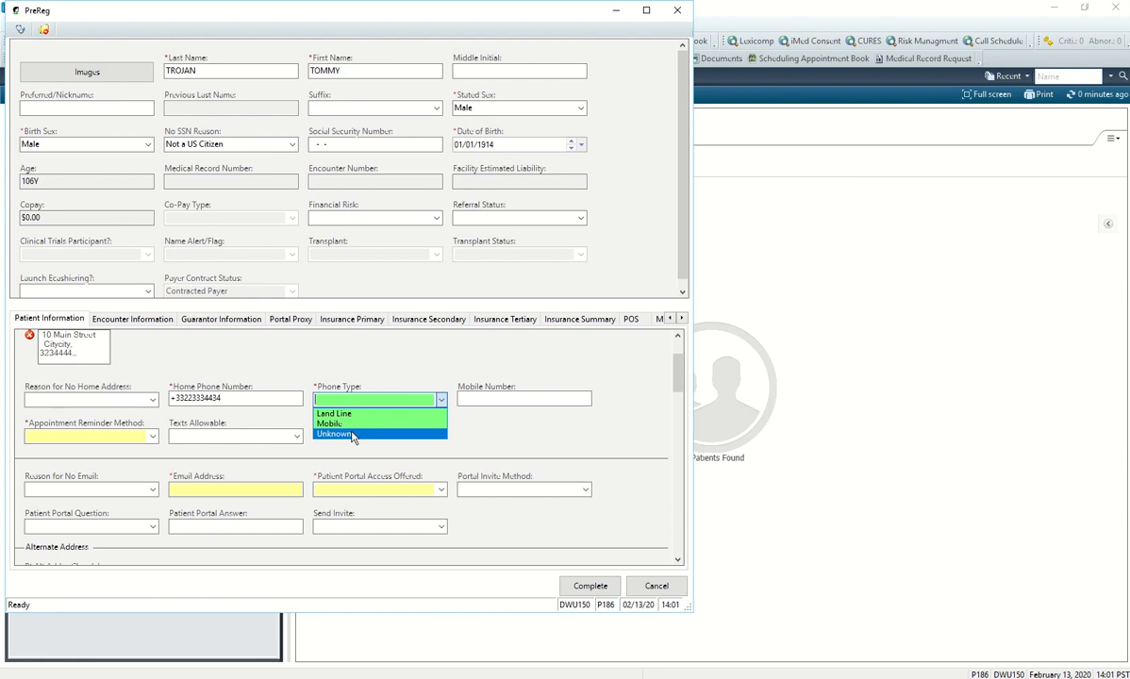
pyautogui.click(349, 434)
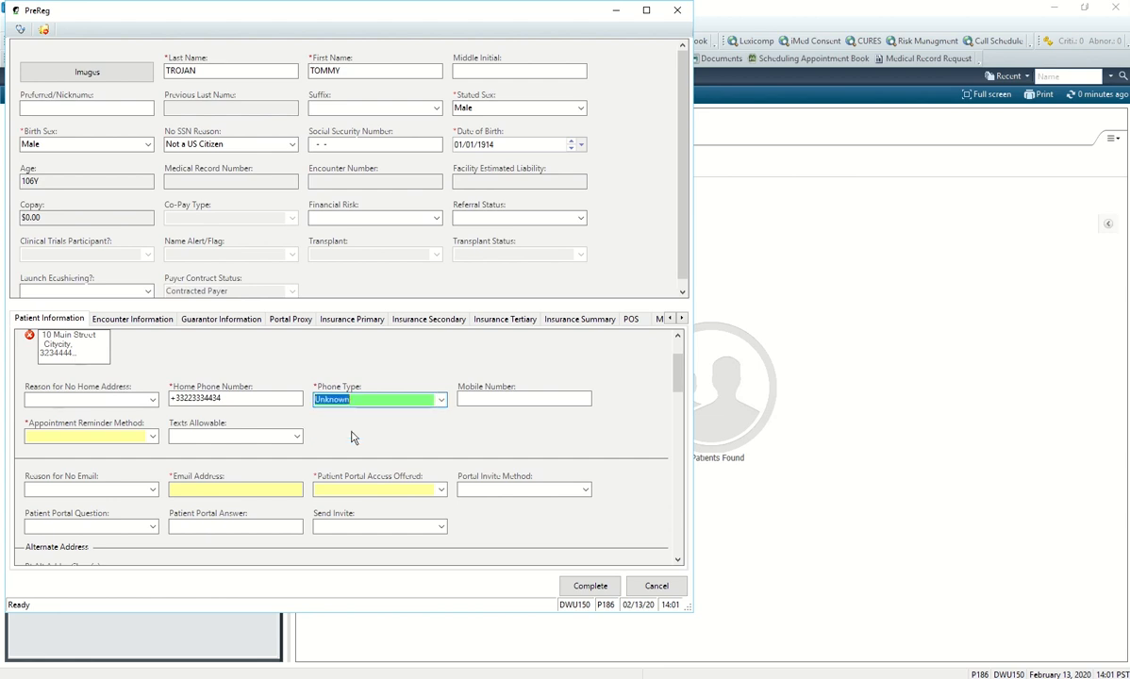
pyautogui.click(153, 437)
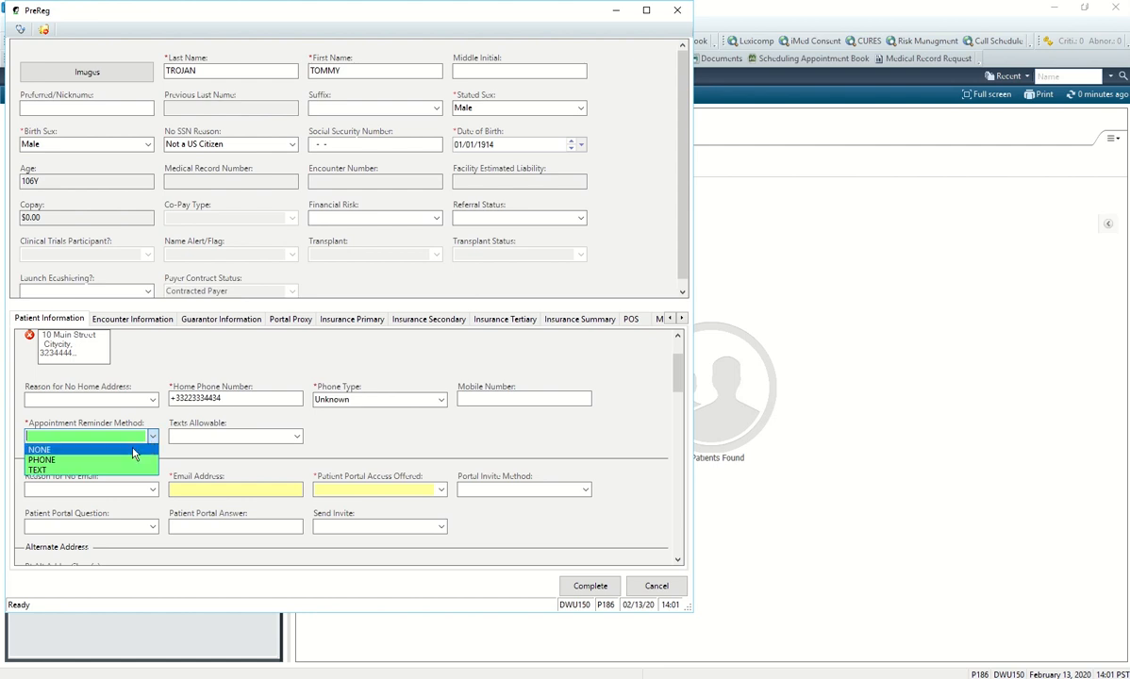
# Change the Appointment Reminder Method from NONE to PHONE.
pyautogui.click(133, 451)
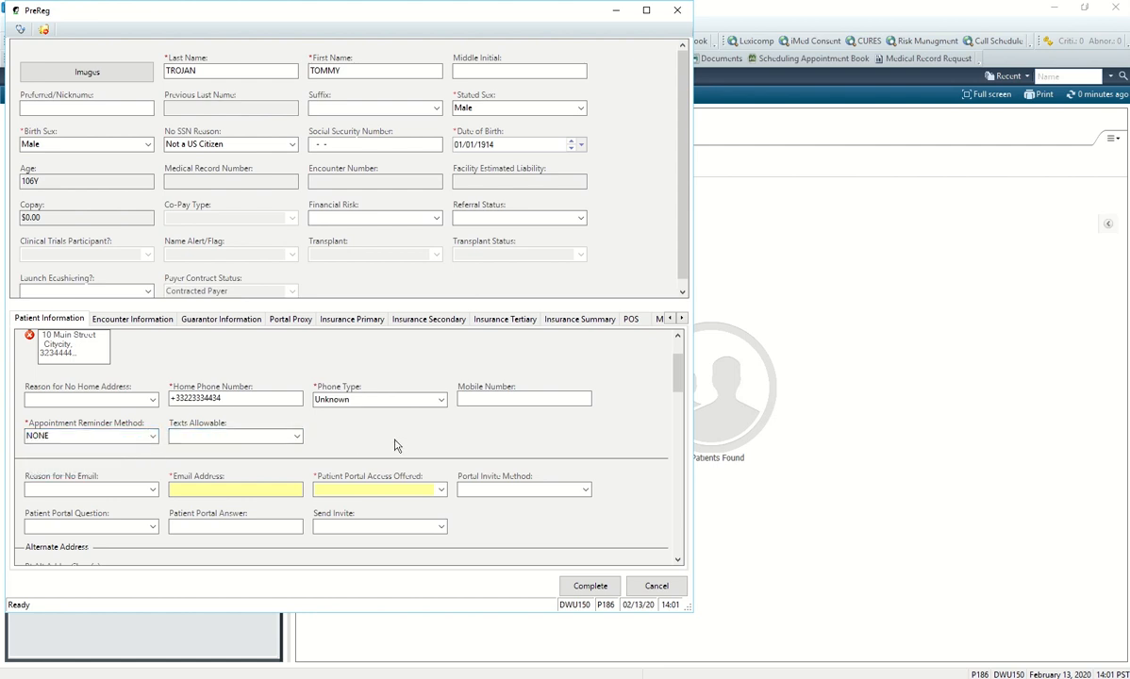
pyautogui.click(142, 440)
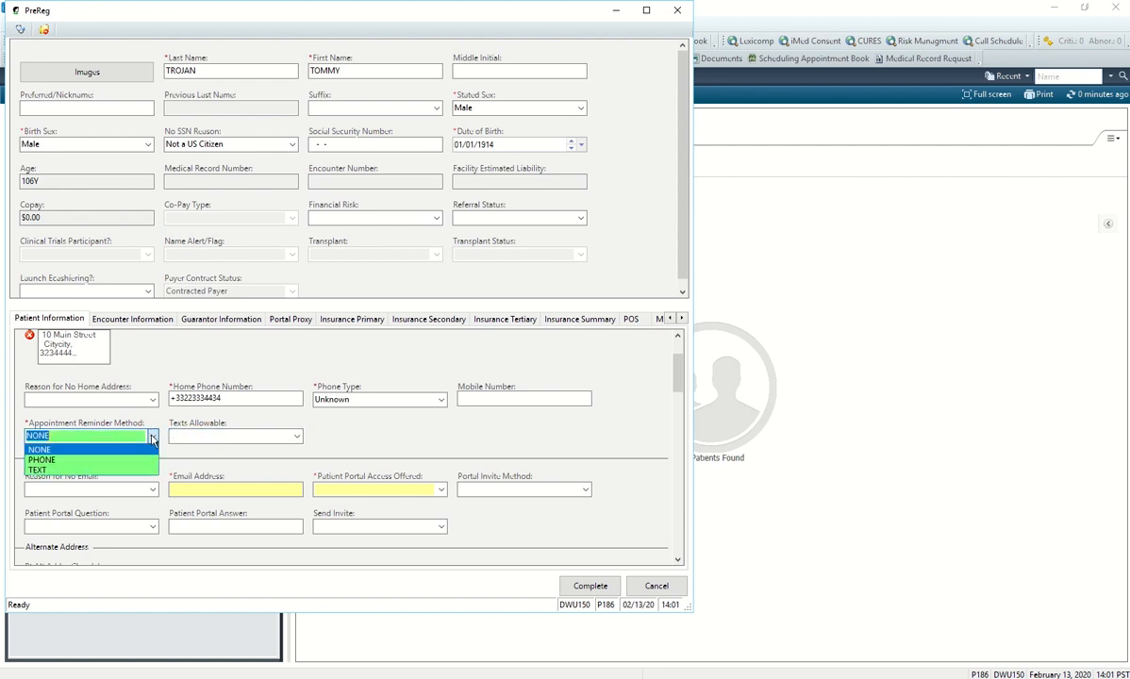
pyautogui.click(133, 460)
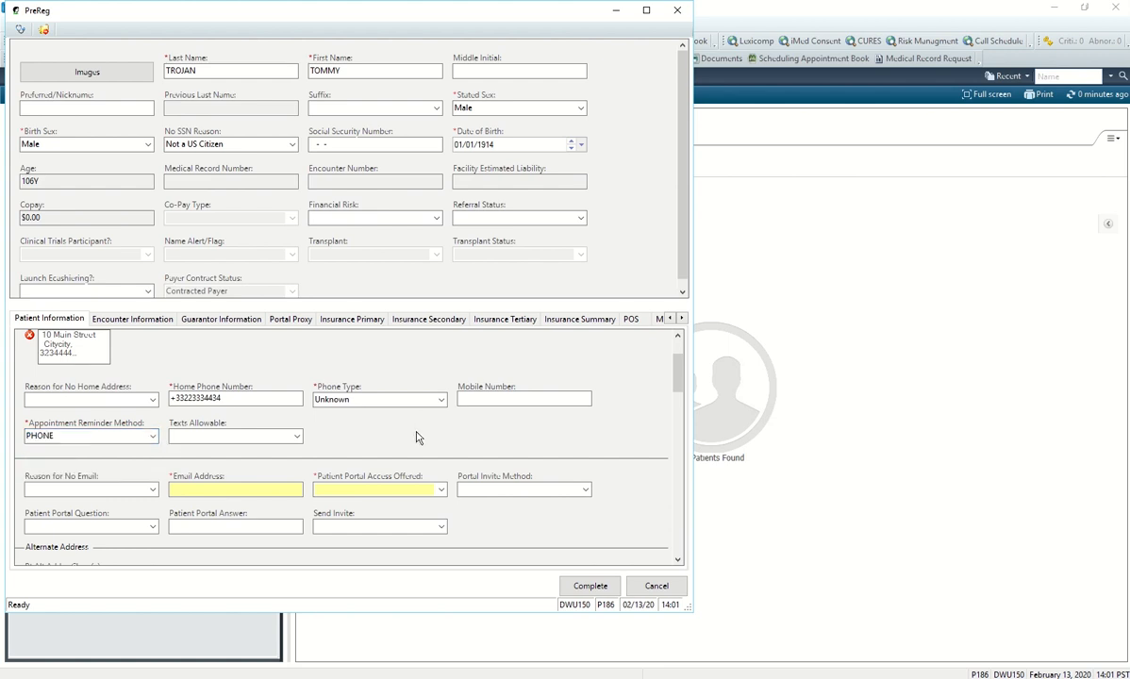
pyautogui.scroll(-2, 347, 437)
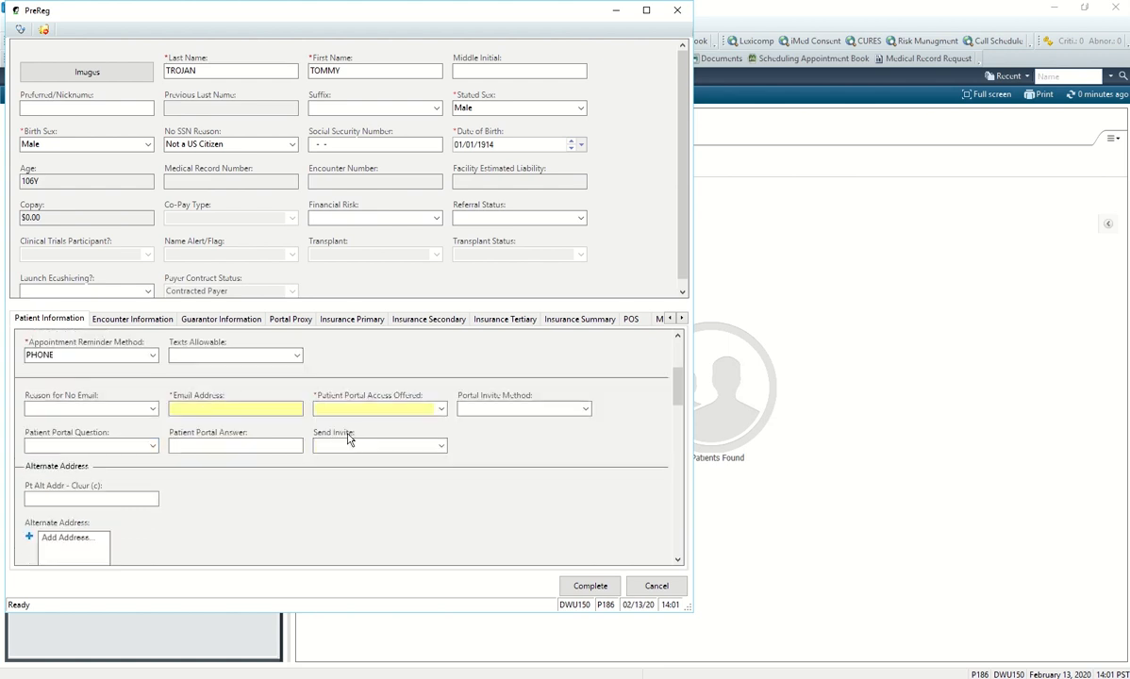
pyautogui.scroll(2, 202, 401)
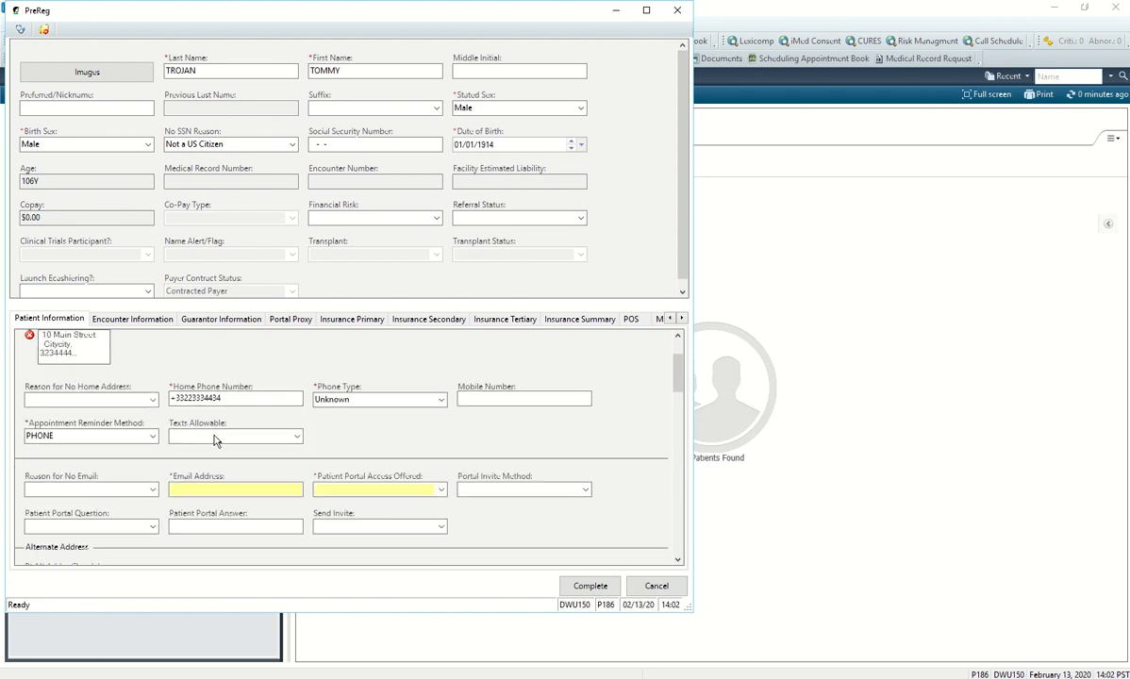
pyautogui.scroll(-2, 201, 428)
pyautogui.click(203, 409)
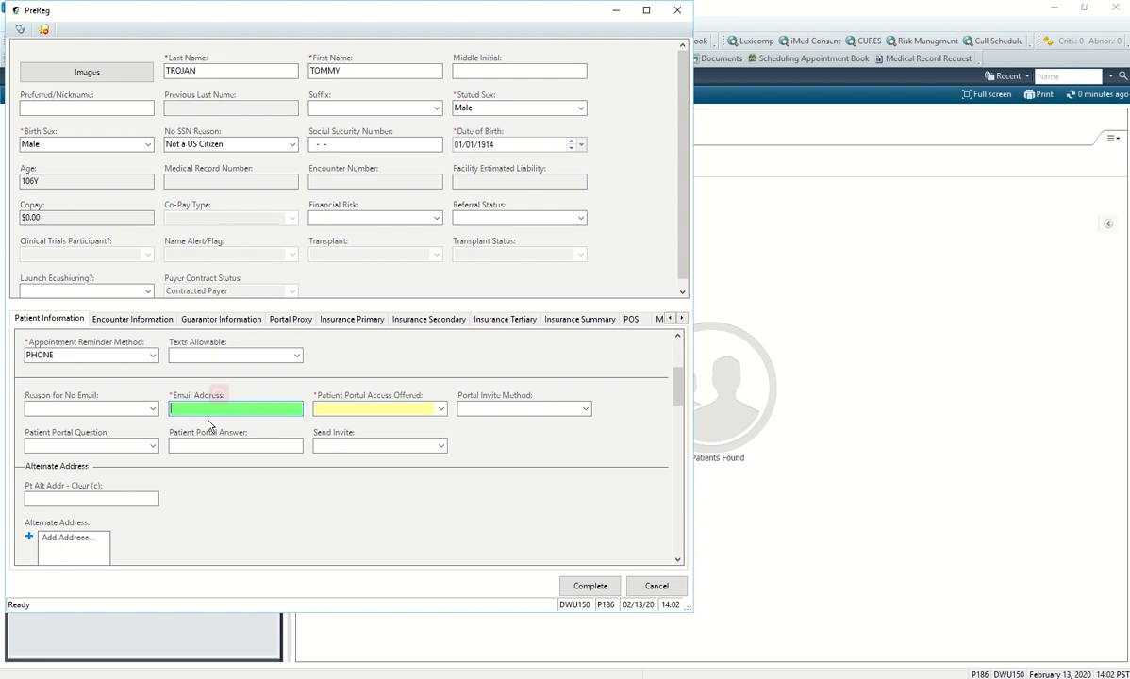
# Enter the patient's e-mail address and mark Patient Portal Access as offered.
pyautogui.press('Tab')
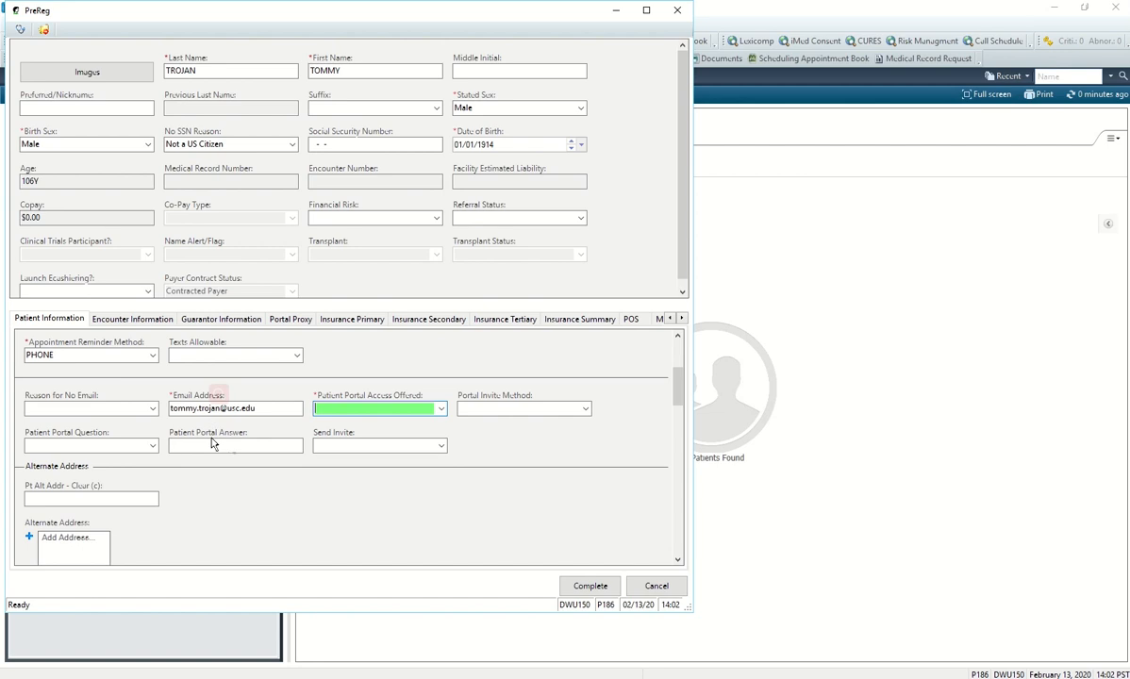
pyautogui.click(442, 412)
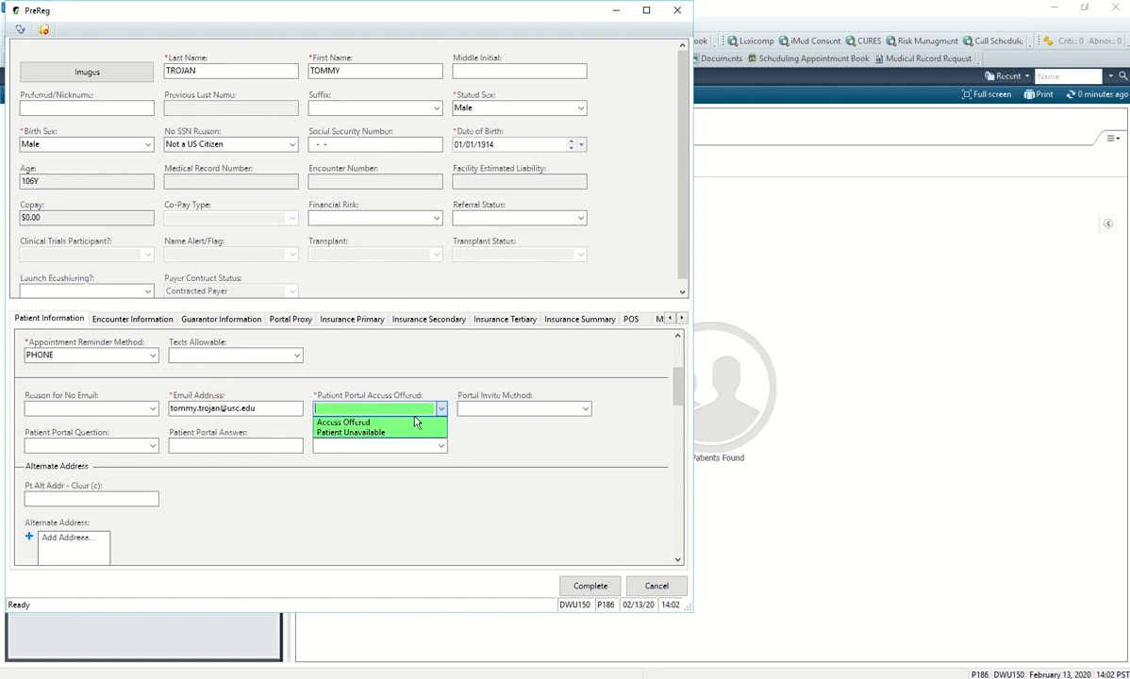
pyautogui.click(411, 421)
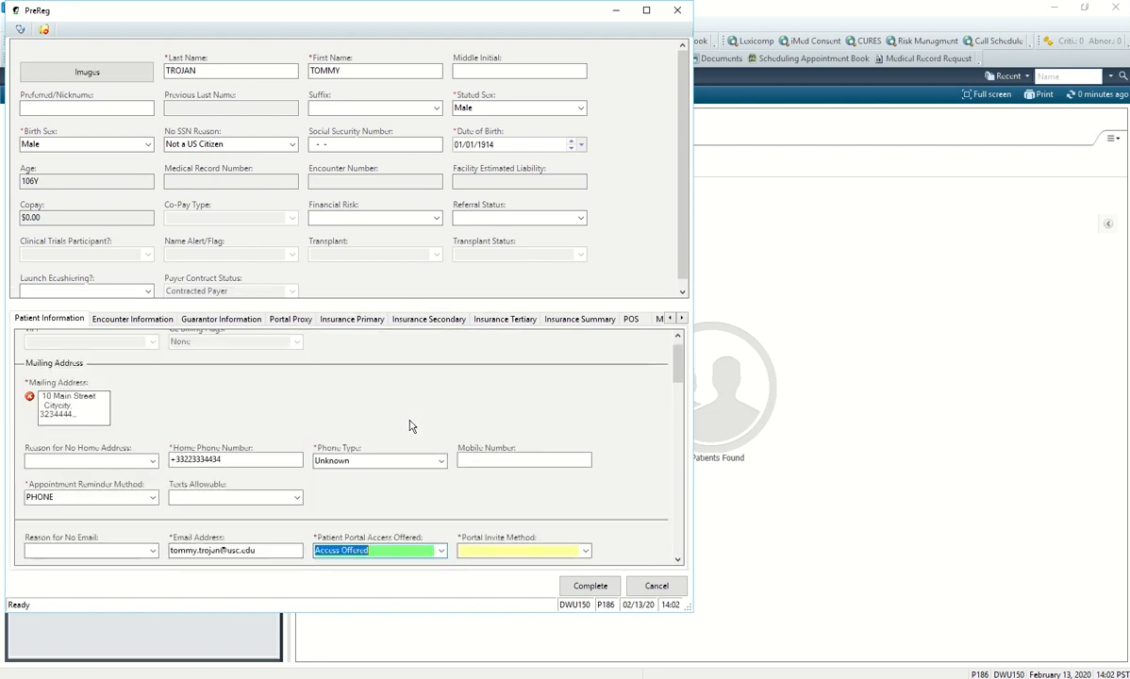
pyautogui.scroll(-2, 417, 430)
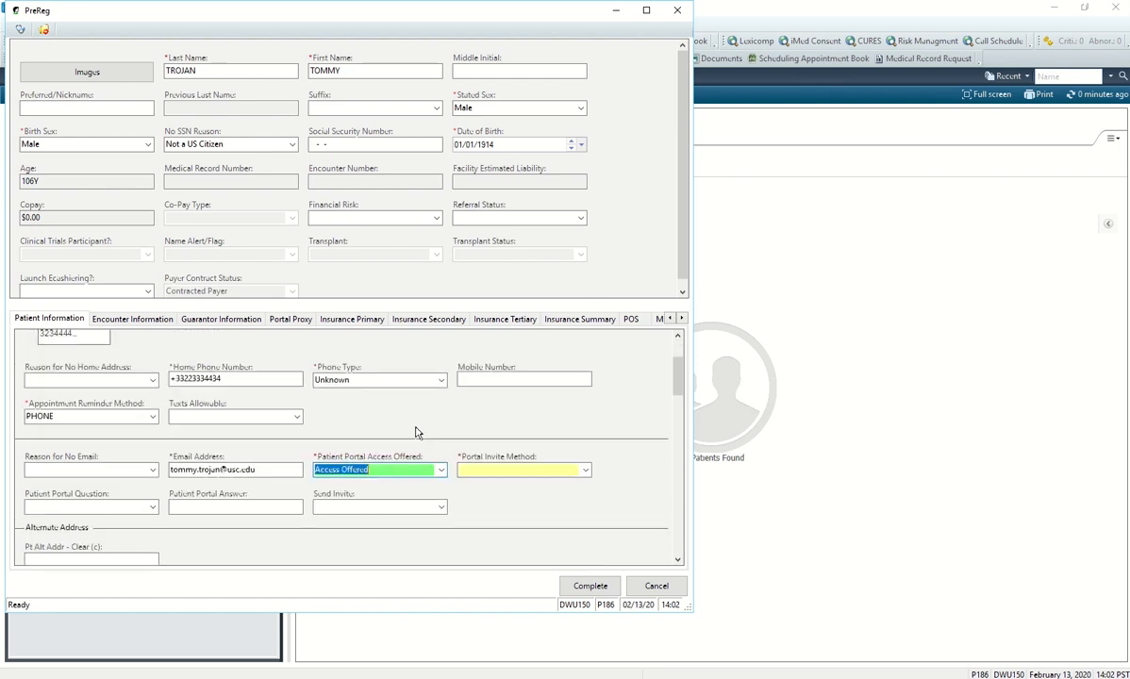
pyautogui.scroll(-2, 416, 434)
# Set Portal Invite Method to Portal Invite and bring up the portal security questions.
pyautogui.click(585, 389)
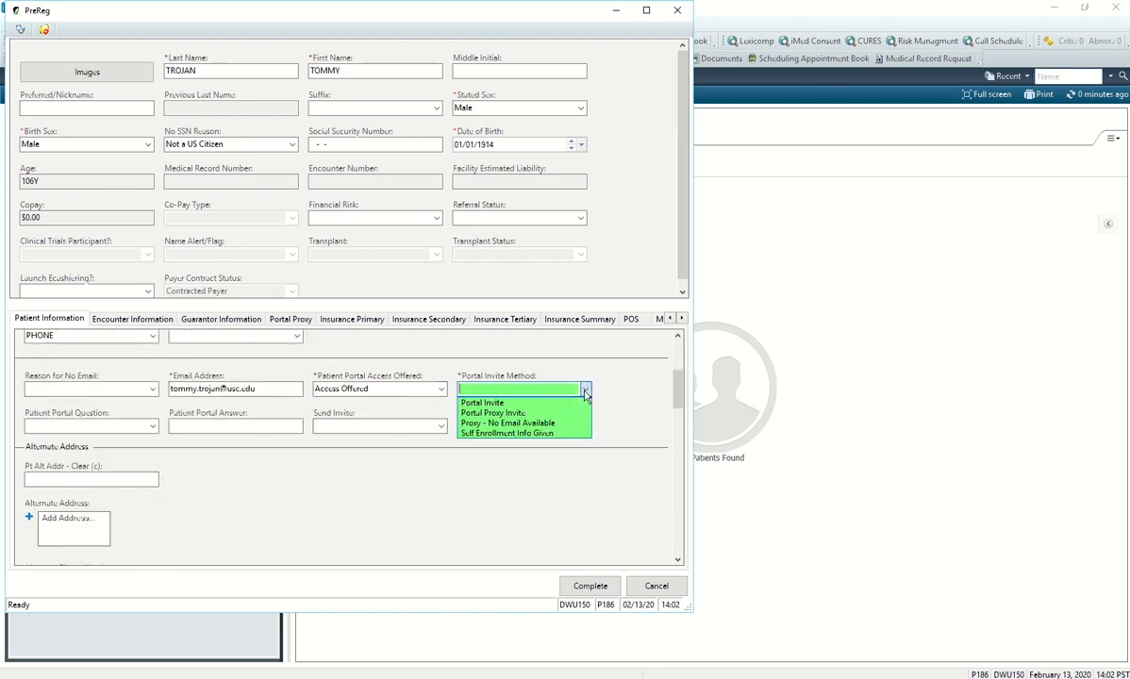
pyautogui.click(566, 403)
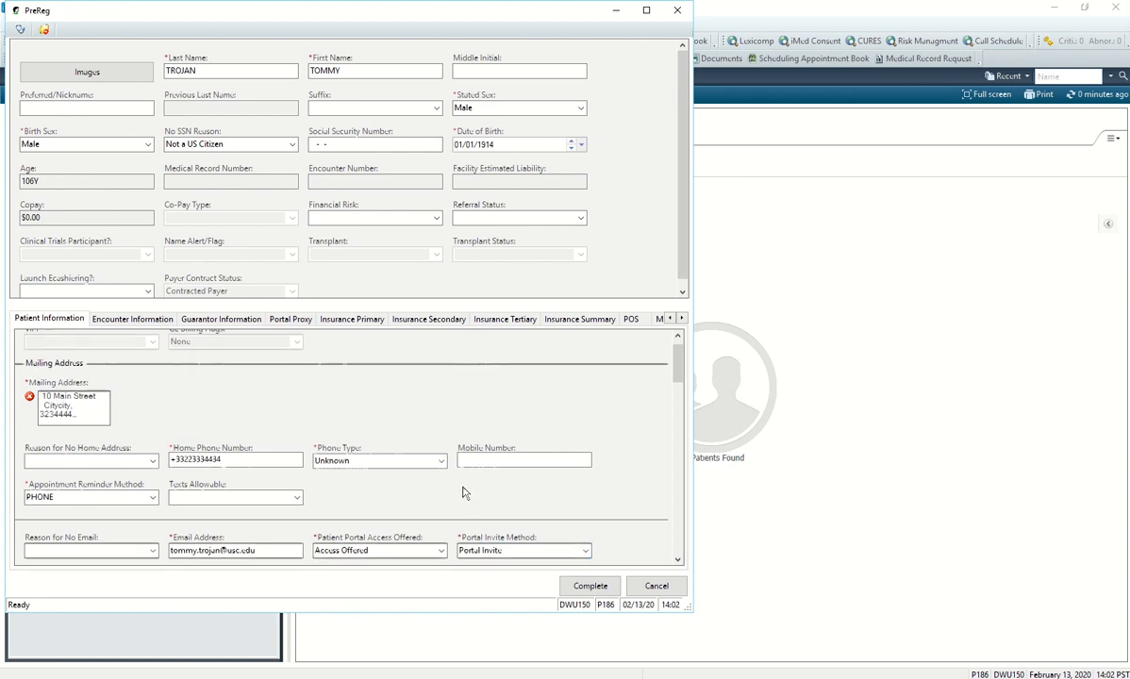
pyautogui.scroll(-4, 461, 492)
pyautogui.scroll(-4, 434, 481)
pyautogui.scroll(4, 273, 443)
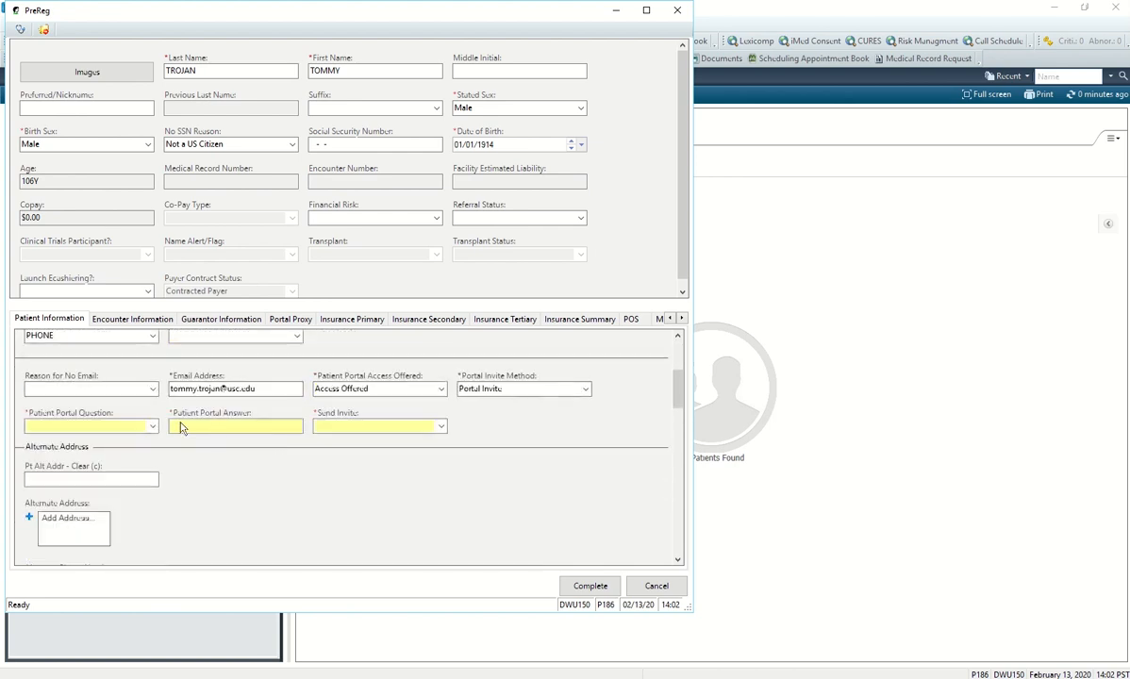
pyautogui.click(153, 428)
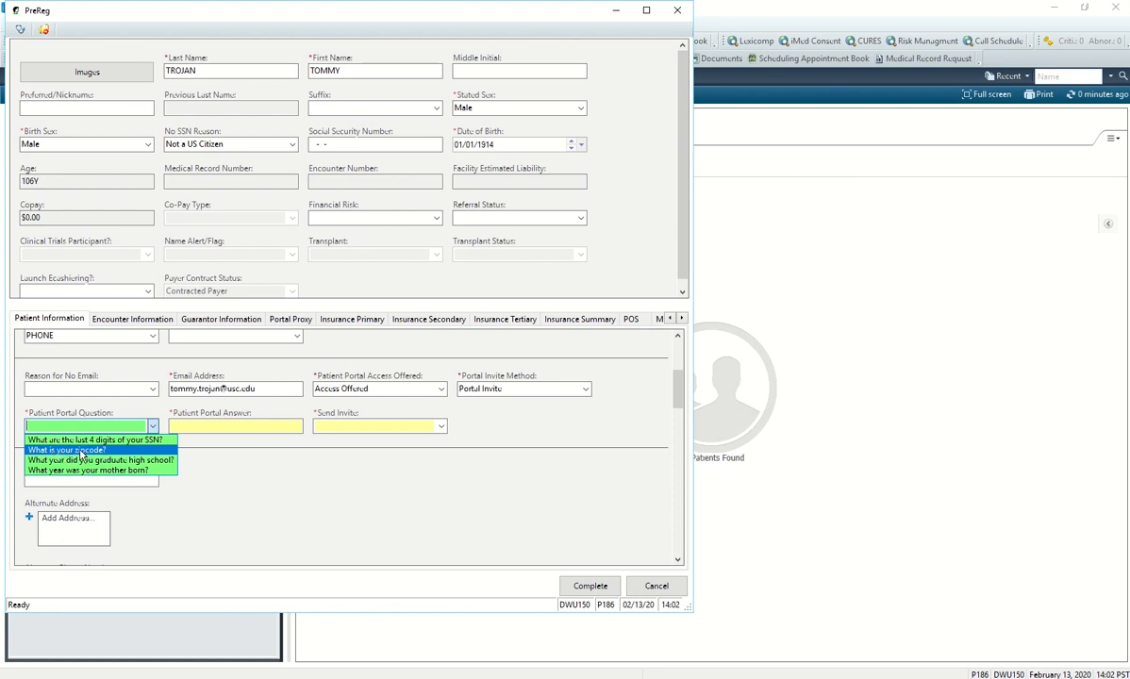
# Choose 'What is your zipcode?' as the portal question and enter its answer.
pyautogui.click(81, 451)
pyautogui.click(227, 428)
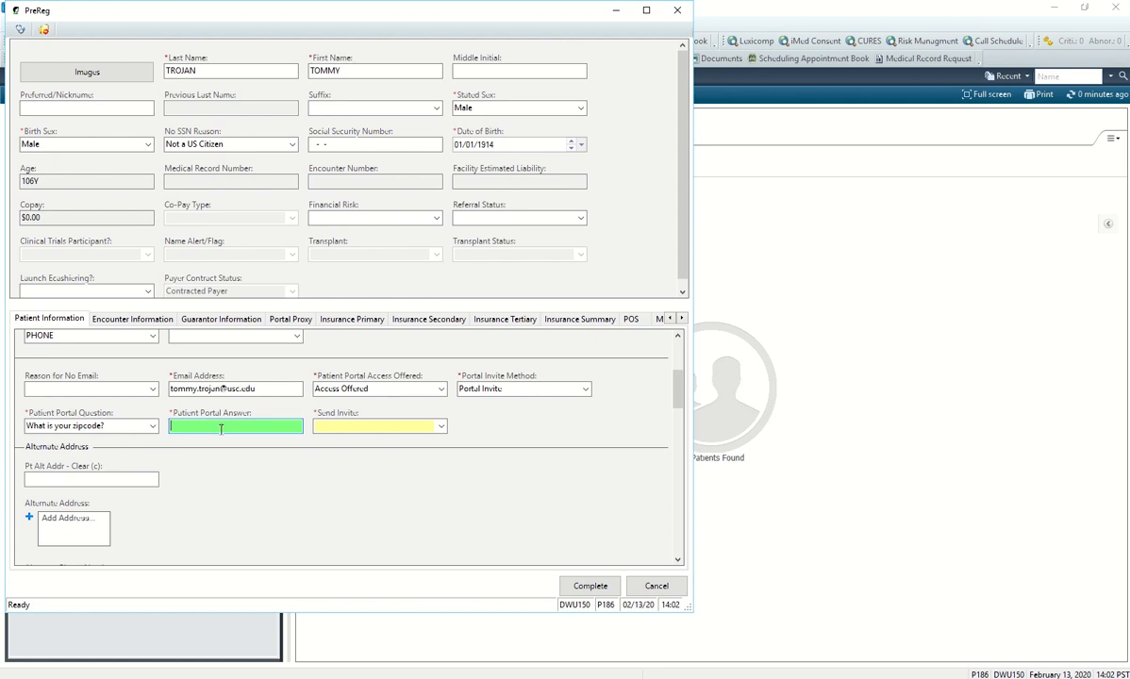
pyautogui.scroll(1, 224, 430)
pyautogui.write('344433')
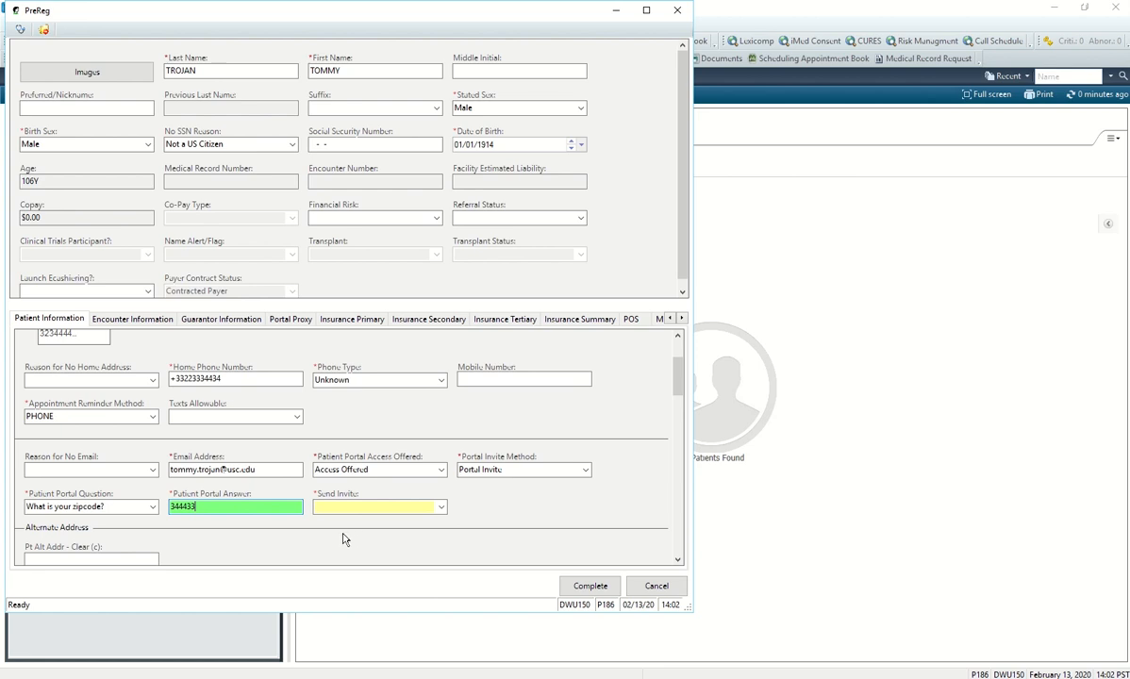
# Set Send Invite to Send.
pyautogui.click(441, 507)
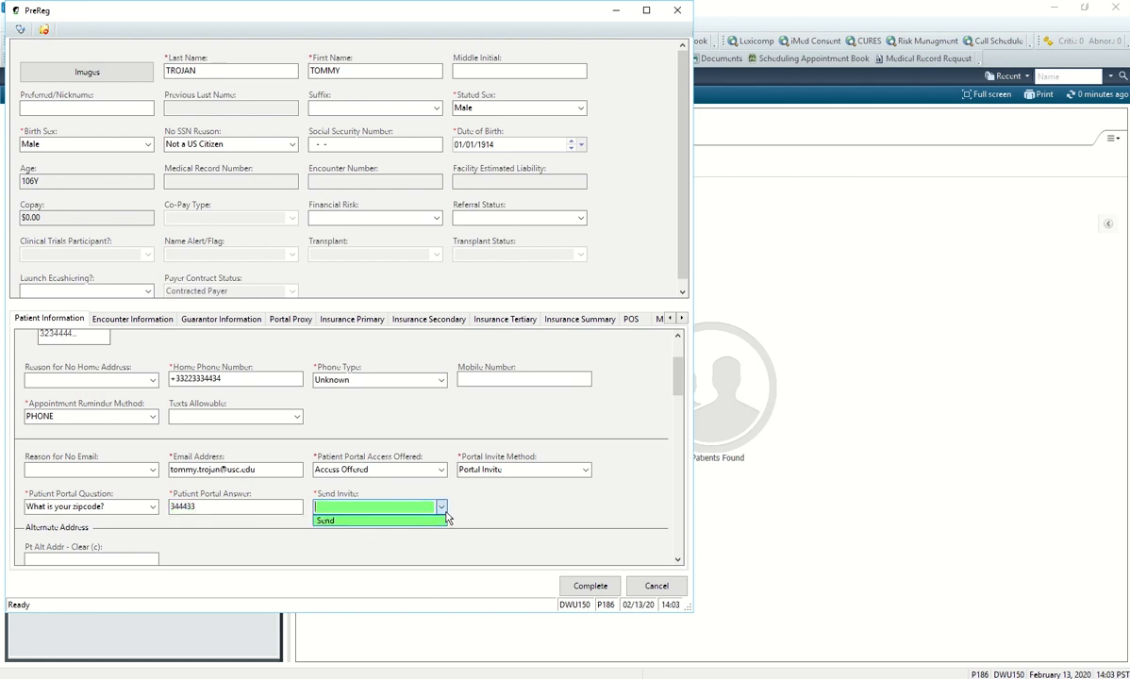
pyautogui.click(431, 534)
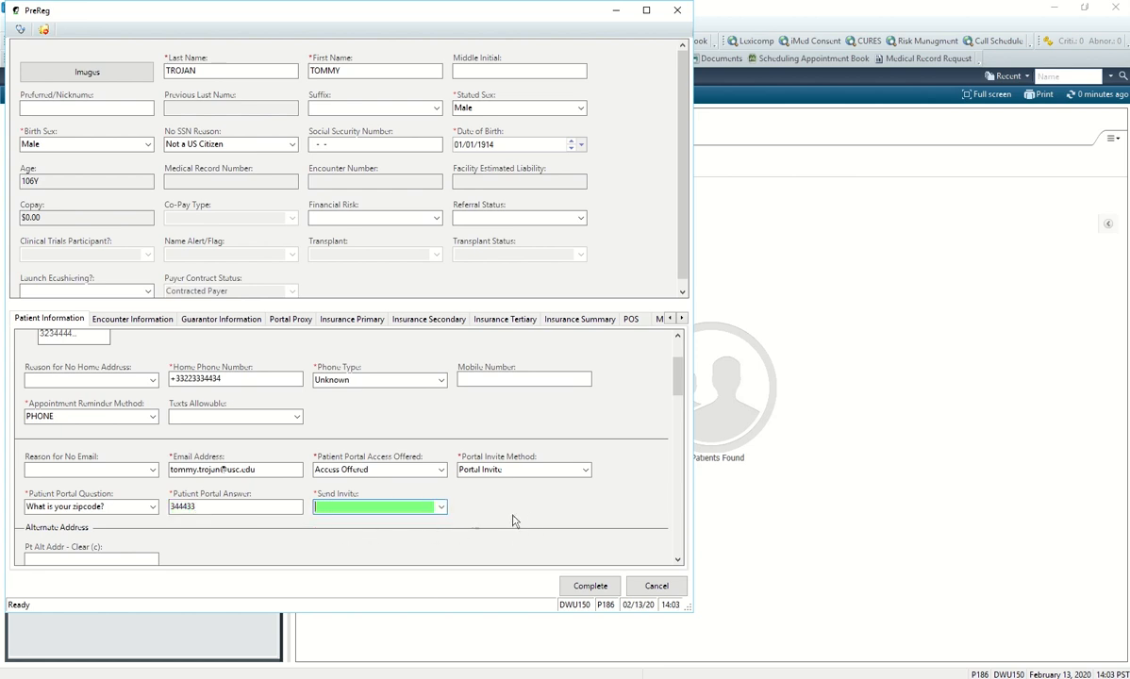
pyautogui.click(443, 511)
pyautogui.click(411, 525)
pyautogui.scroll(-5, 514, 531)
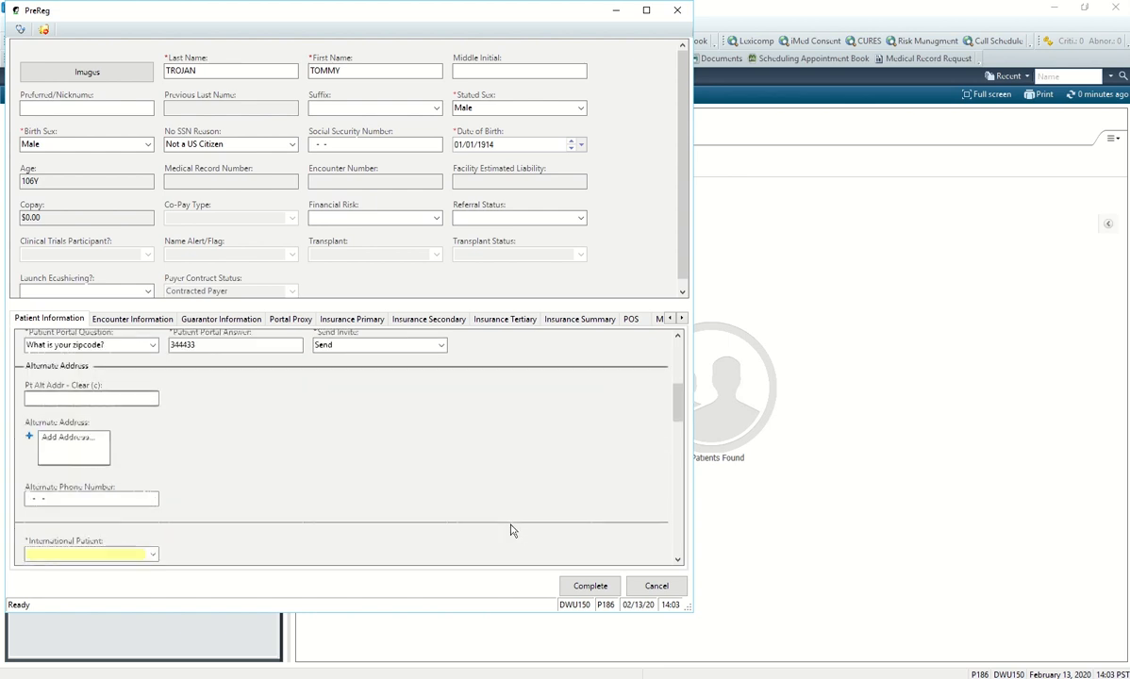
# Set International Patient to Yes and add American Indian or Alaska Native to the selected races.
pyautogui.click(151, 475)
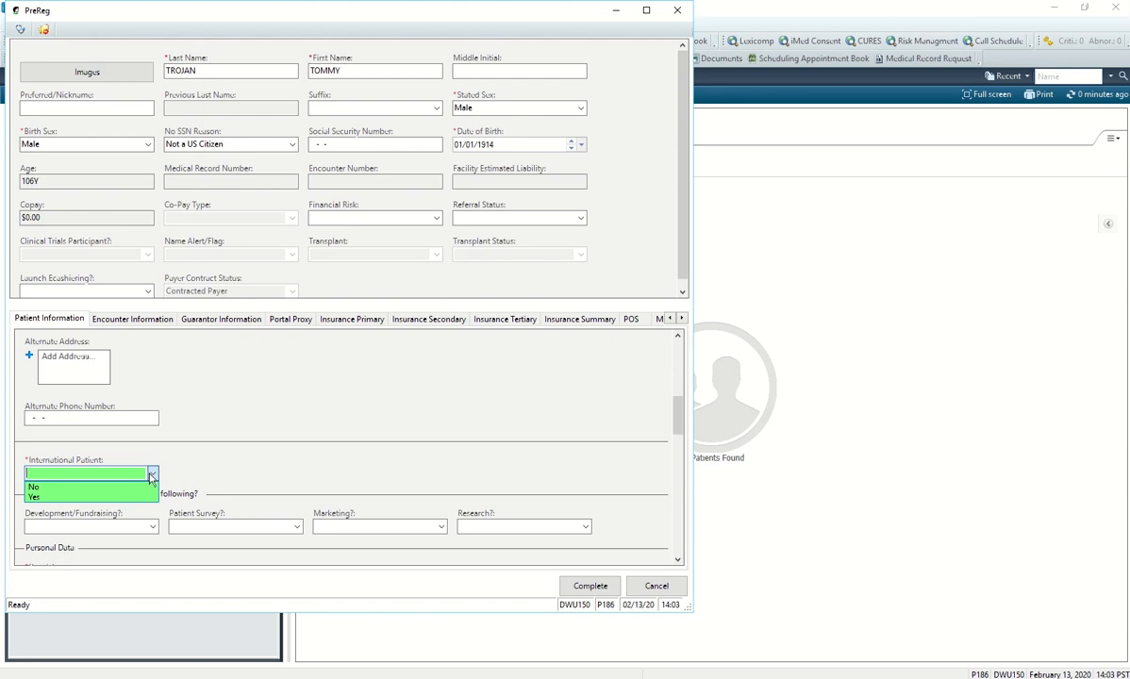
pyautogui.click(134, 490)
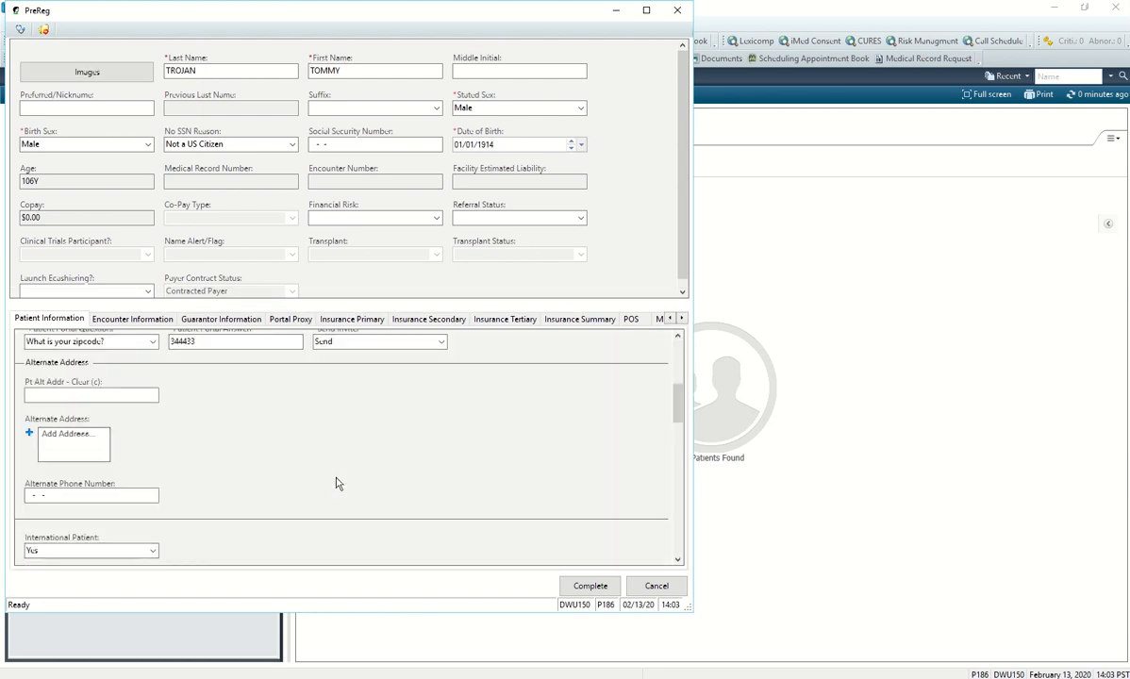
pyautogui.scroll(-4, 334, 482)
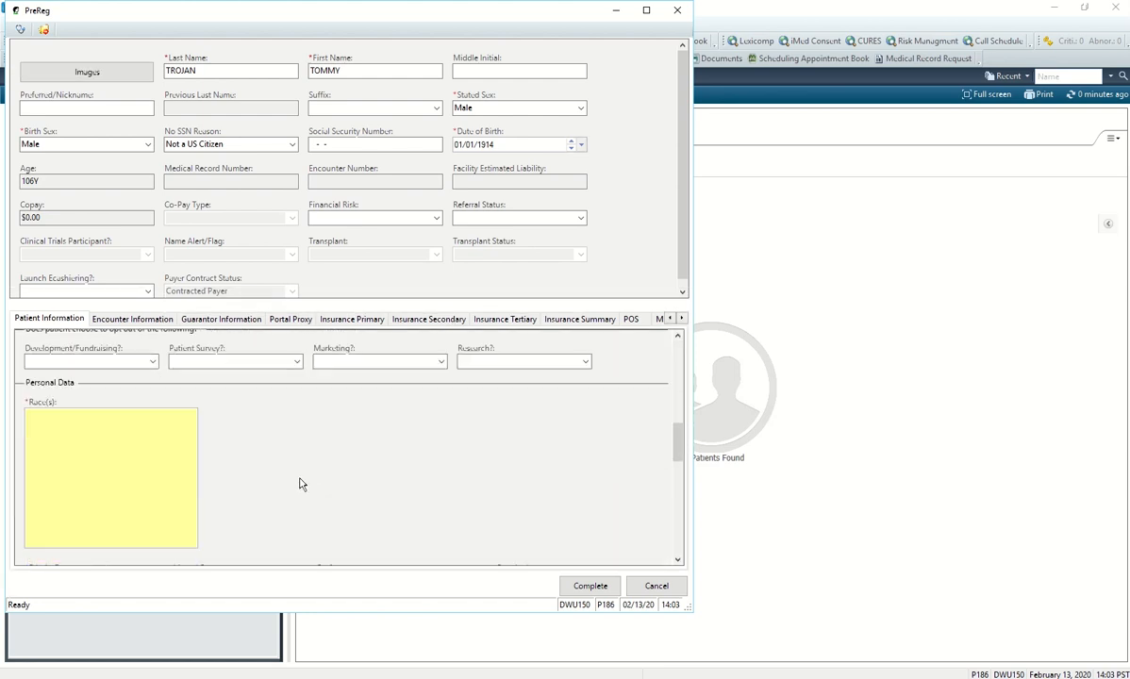
pyautogui.click(156, 472)
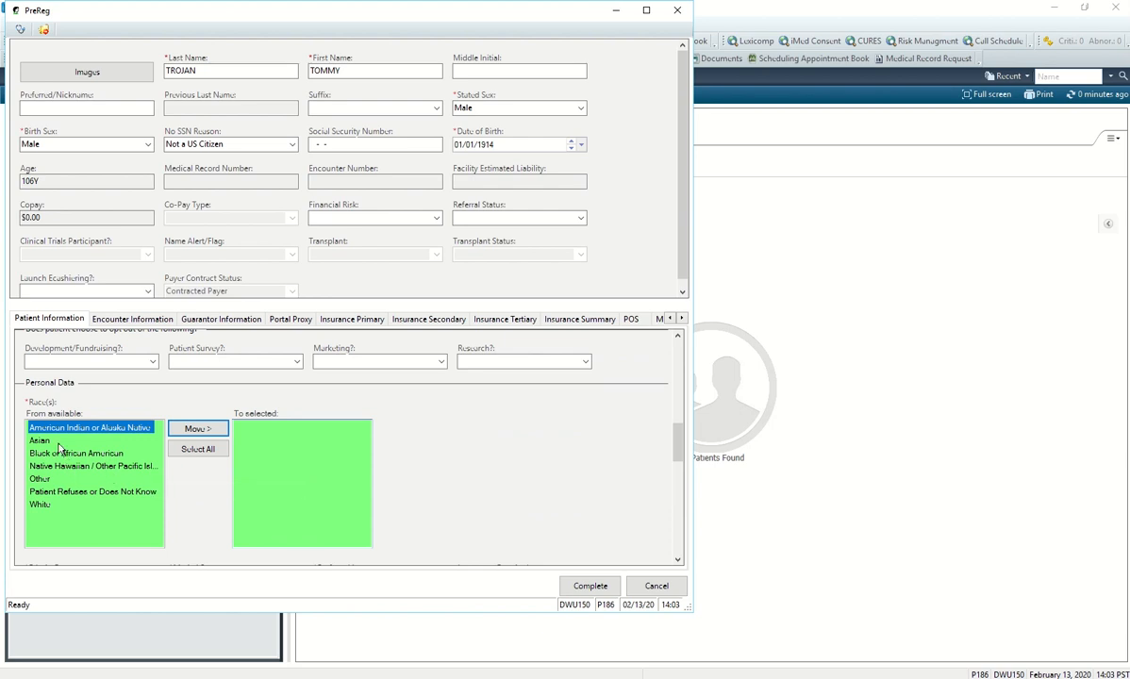
pyautogui.click(192, 431)
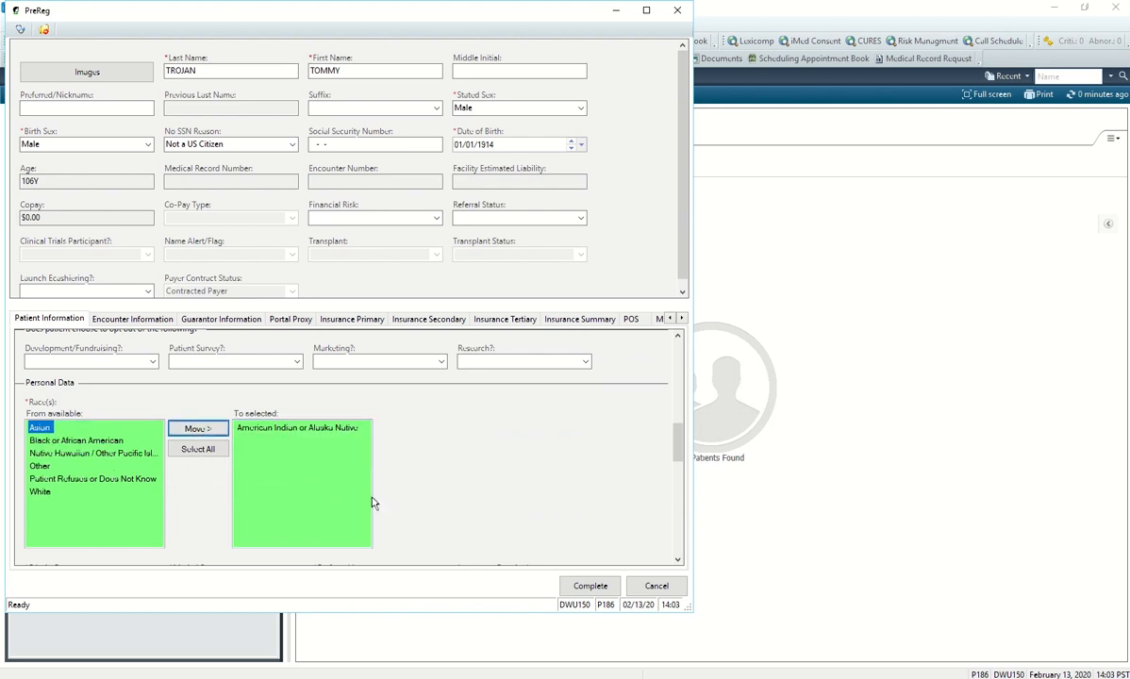
pyautogui.scroll(-3, 374, 502)
# Set Ethnic Group to Non Hispanic or Latino and Marital Status to Unknown.
pyautogui.click(147, 419)
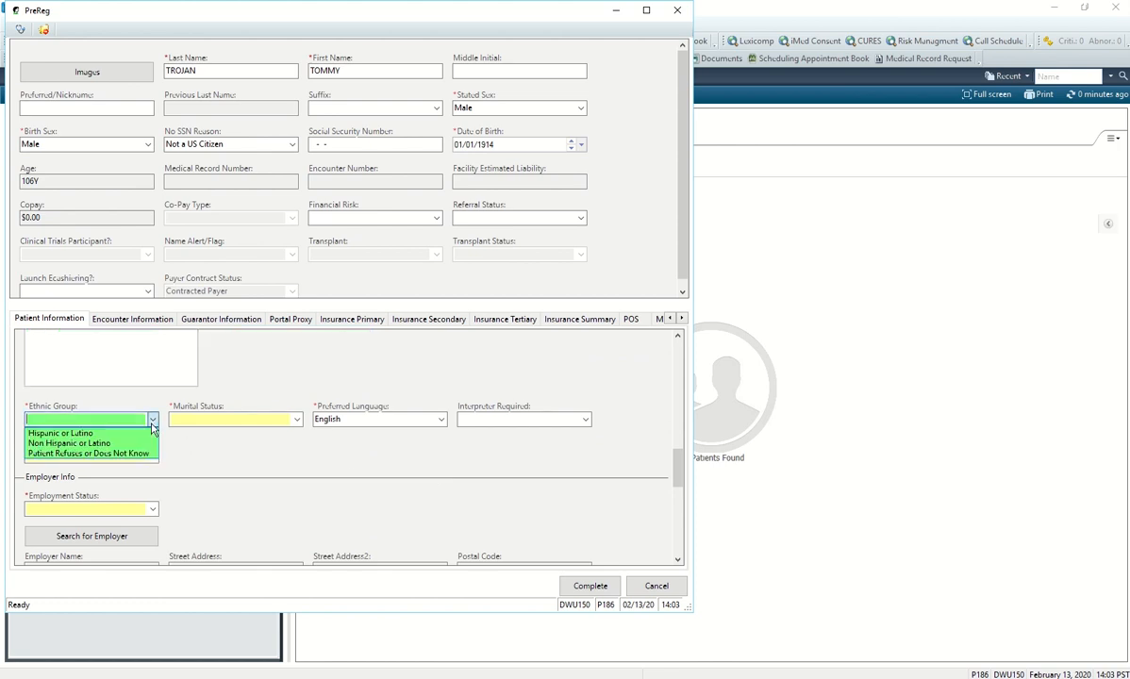
pyautogui.click(139, 442)
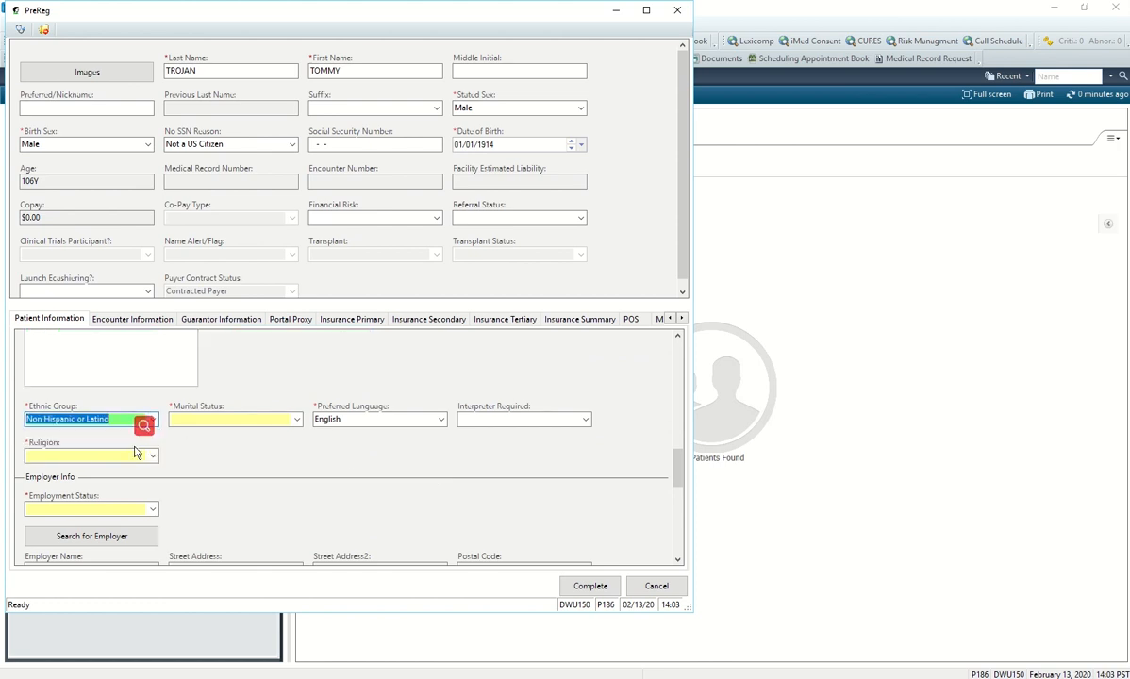
pyautogui.click(297, 420)
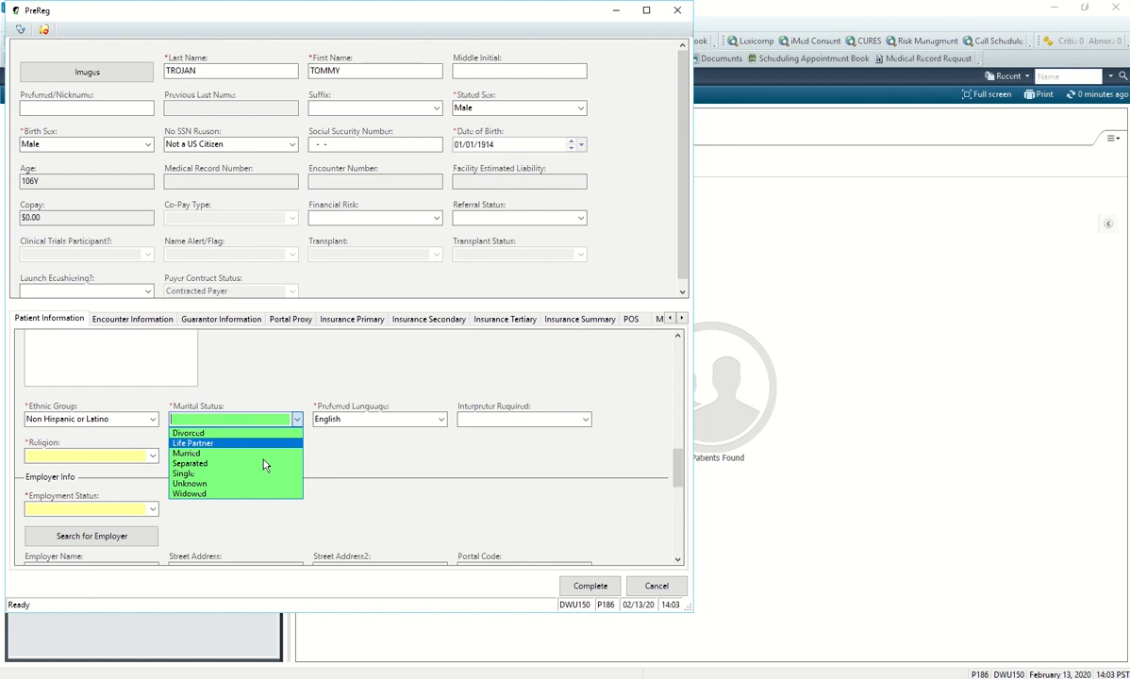
pyautogui.click(250, 482)
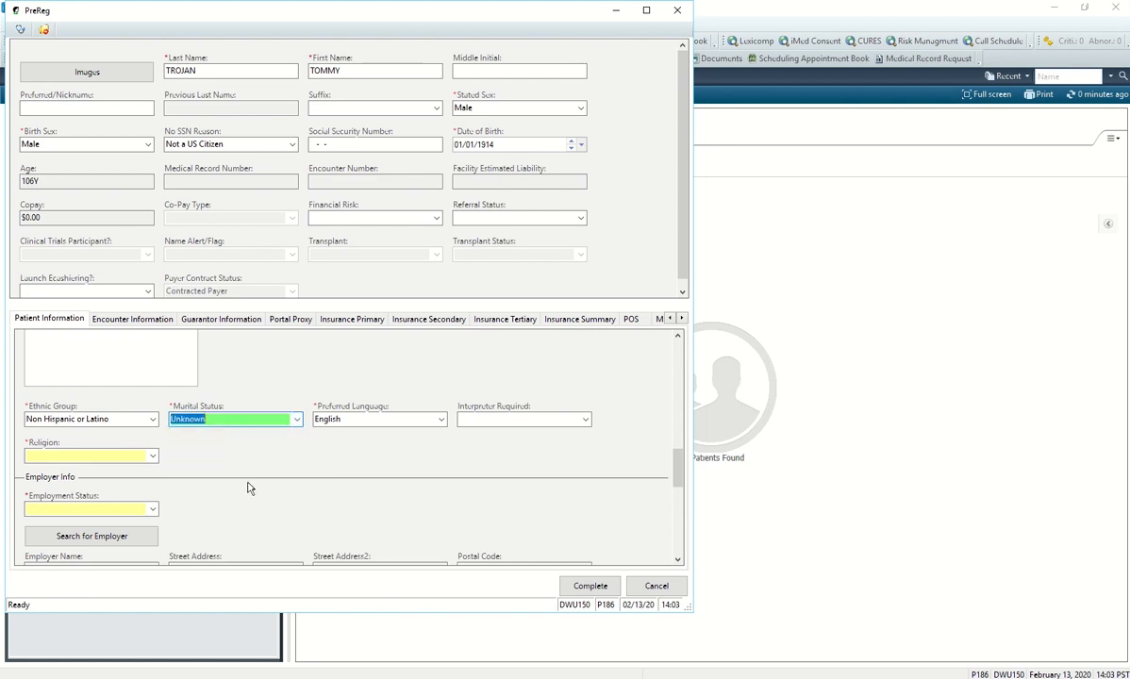
pyautogui.click(95, 455)
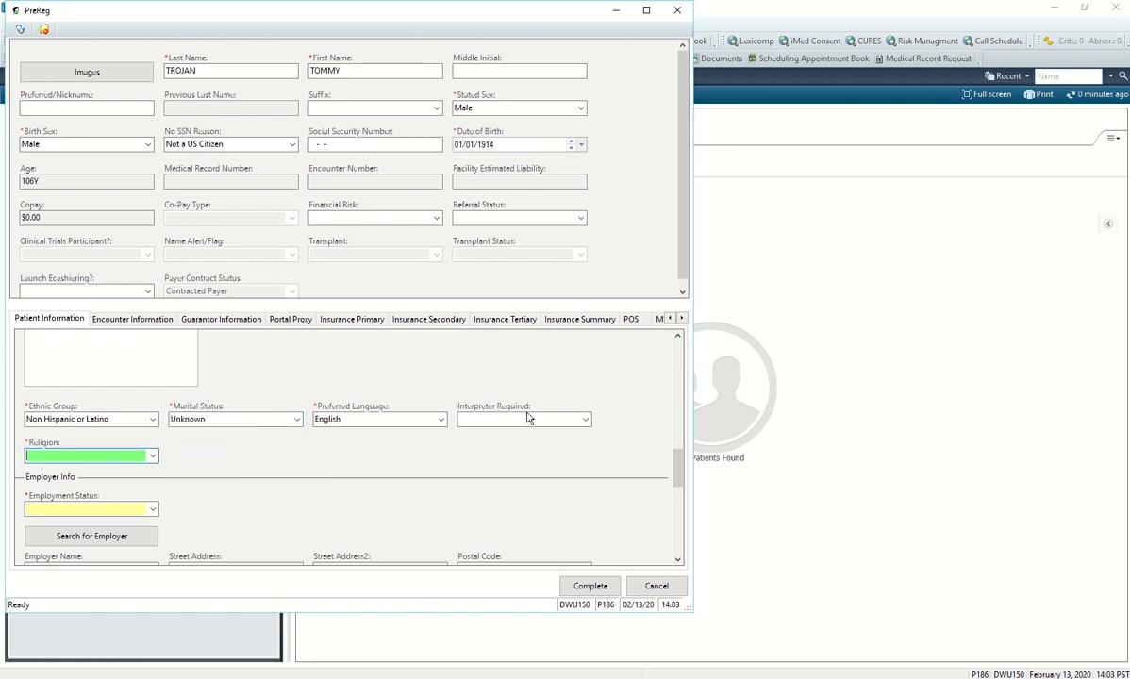
# Set Preferred Language to Spanish and Interpreter Required to Yes.
pyautogui.click(441, 420)
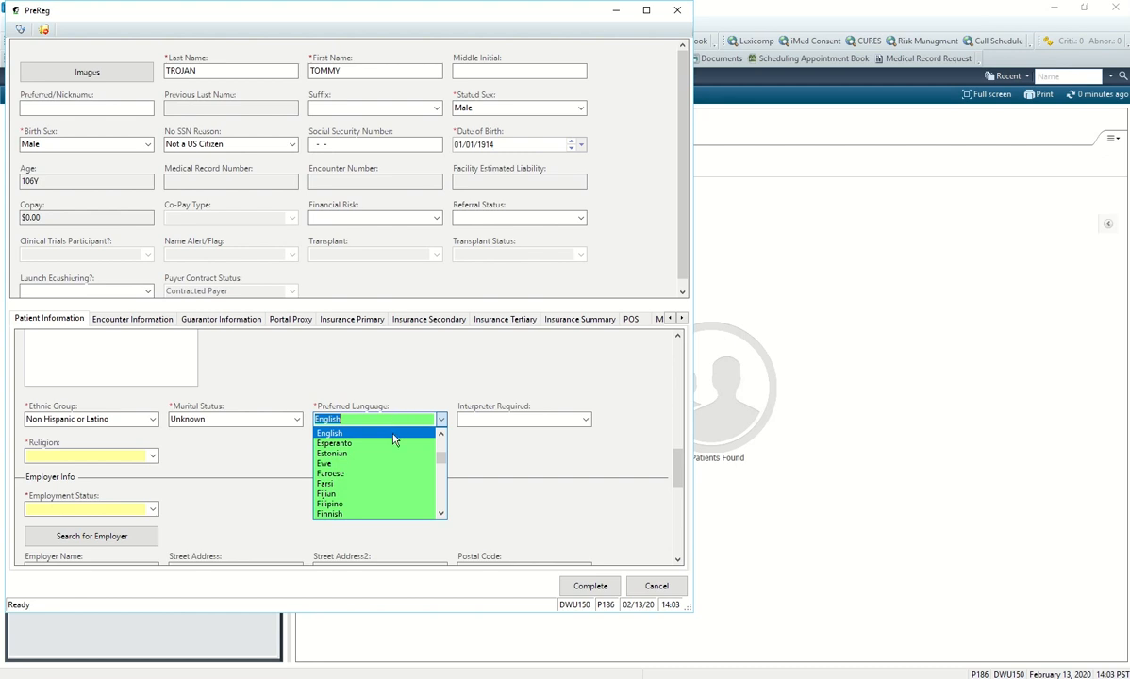
pyautogui.scroll(-3, 402, 487)
pyautogui.scroll(-9, 403, 487)
pyautogui.scroll(-6, 403, 483)
pyautogui.write('Spanish')
pyautogui.press('Tab')
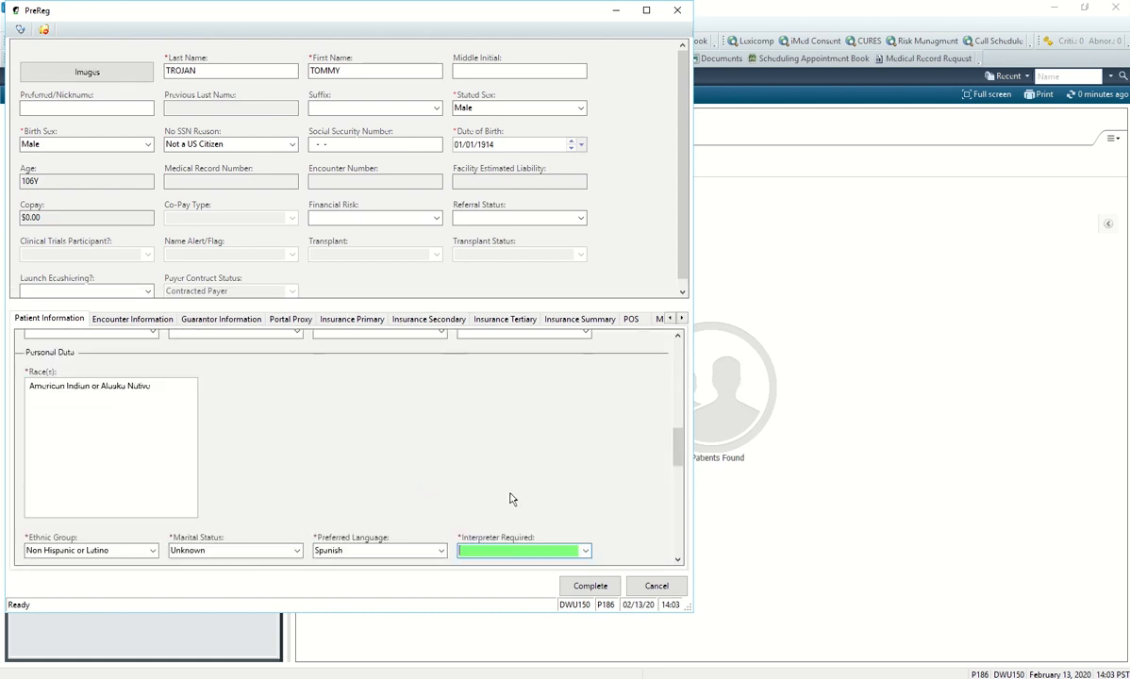
pyautogui.click(586, 550)
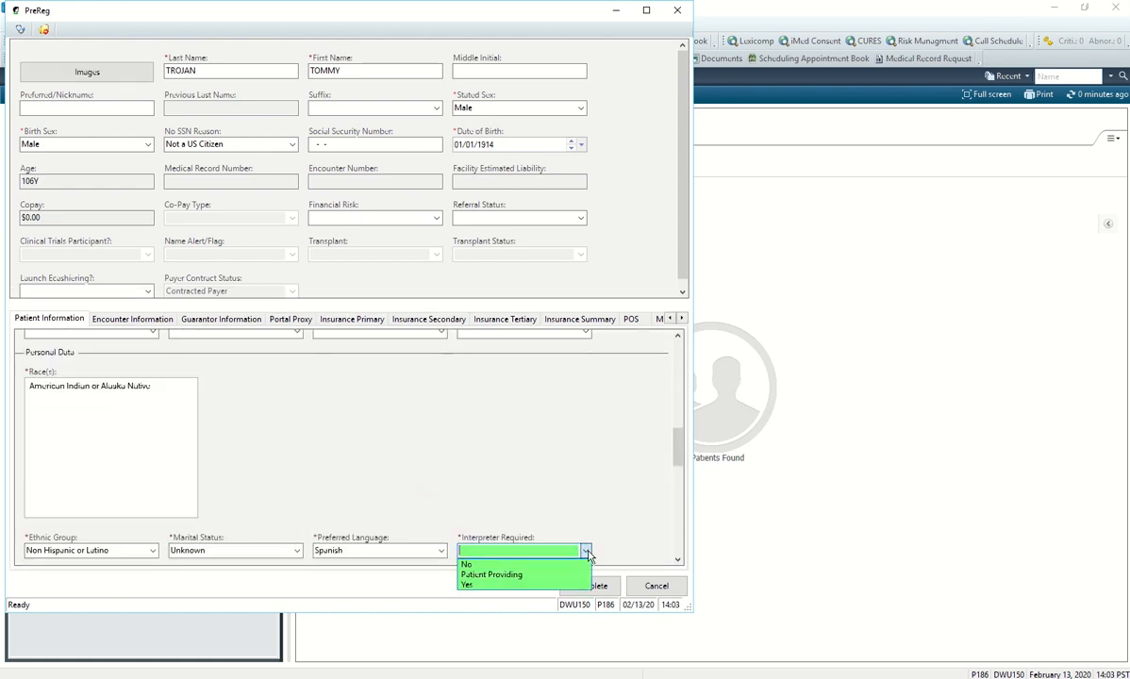
pyautogui.click(545, 585)
pyautogui.scroll(-5, 481, 519)
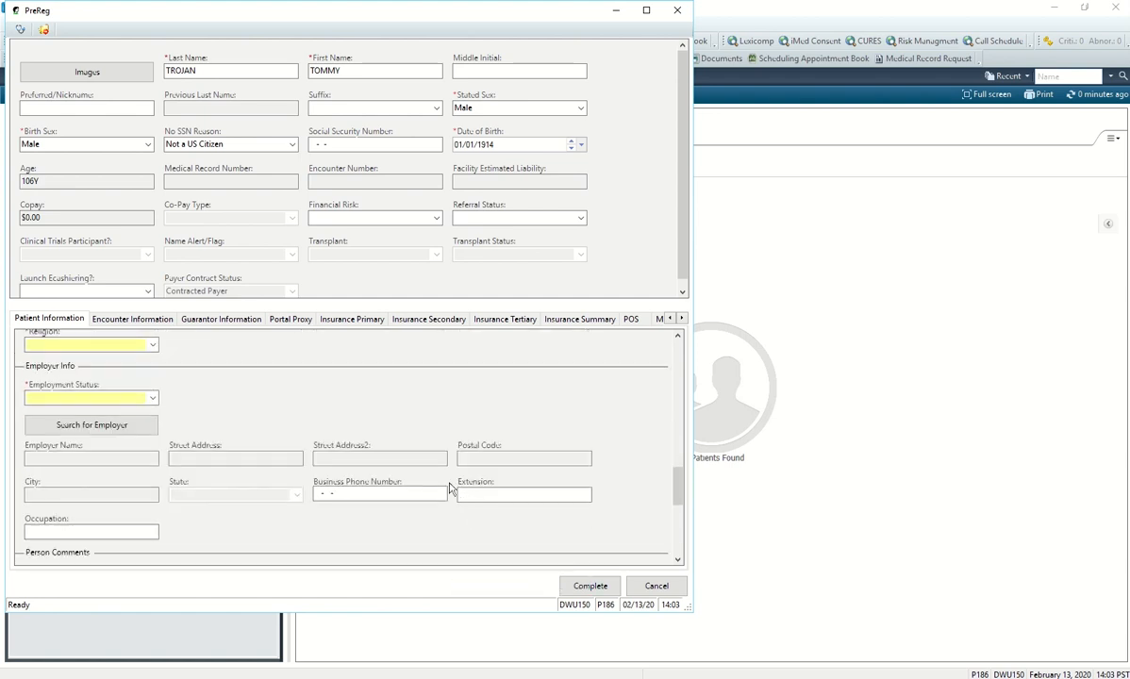
pyautogui.scroll(3, 452, 490)
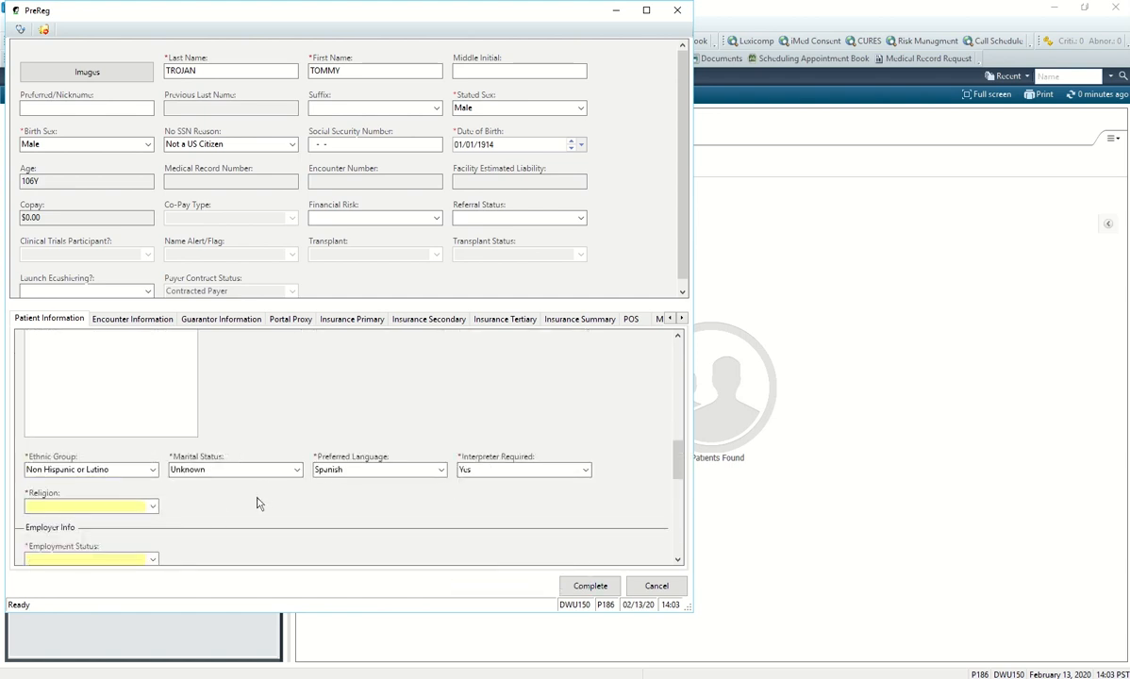
pyautogui.scroll(-1, 255, 491)
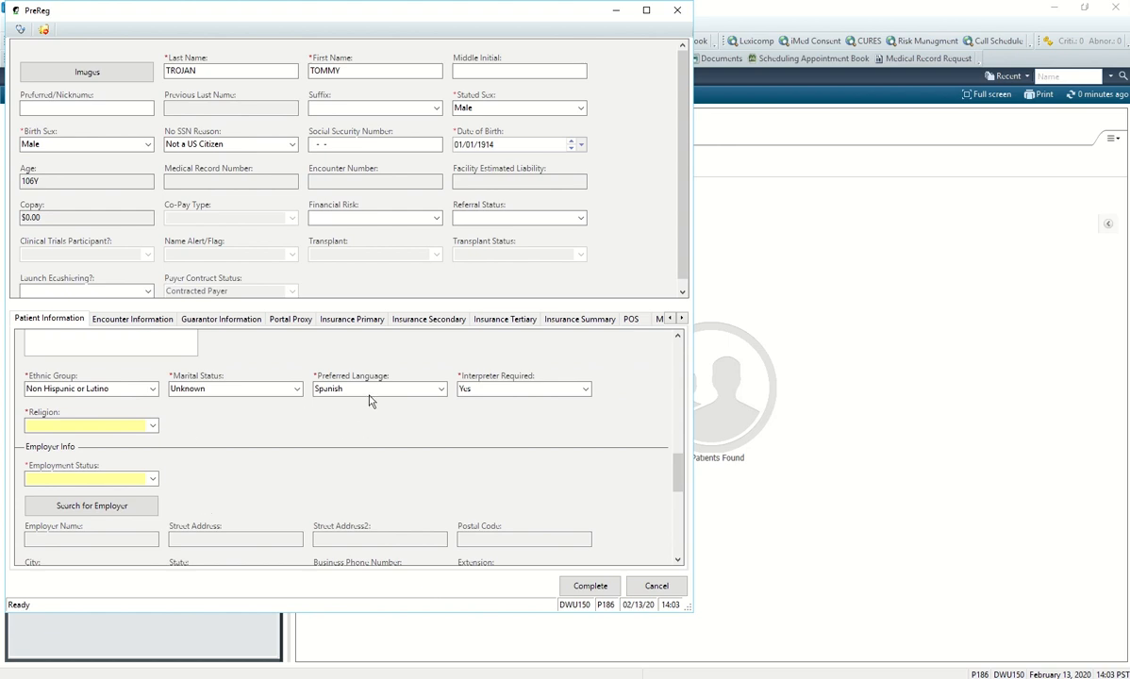
# Set Religion to Christian Church via 'Chr' autocomplete and Employment Status to Unknown.
pyautogui.click(153, 427)
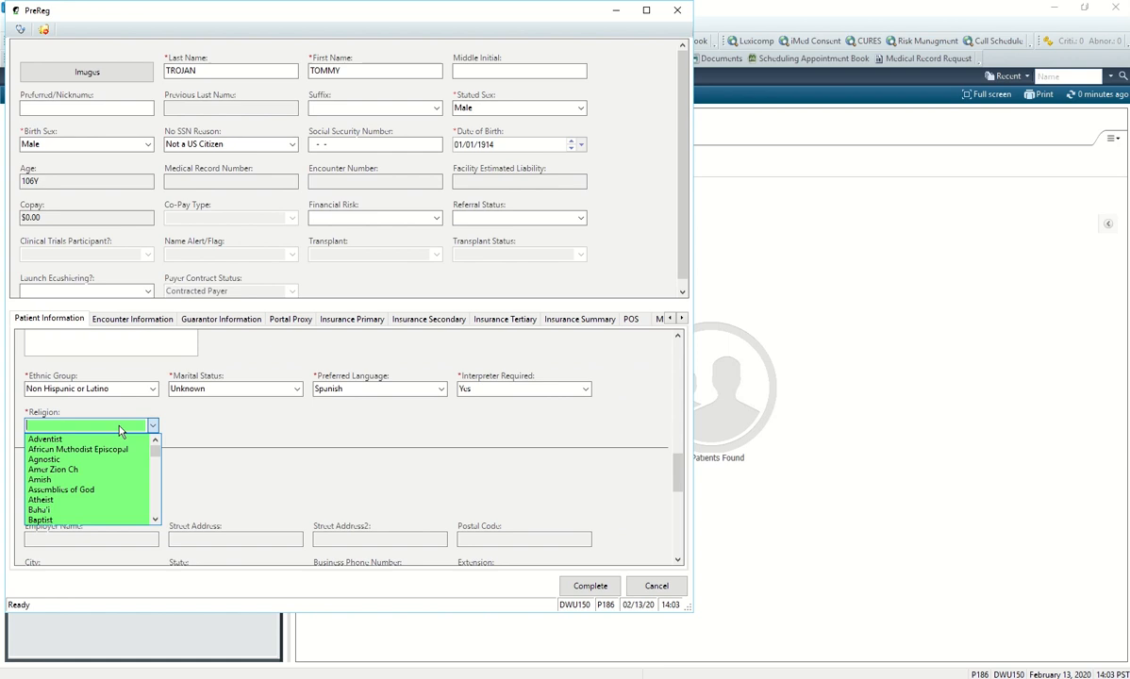
pyautogui.click(119, 425)
pyautogui.write('Christian Church')
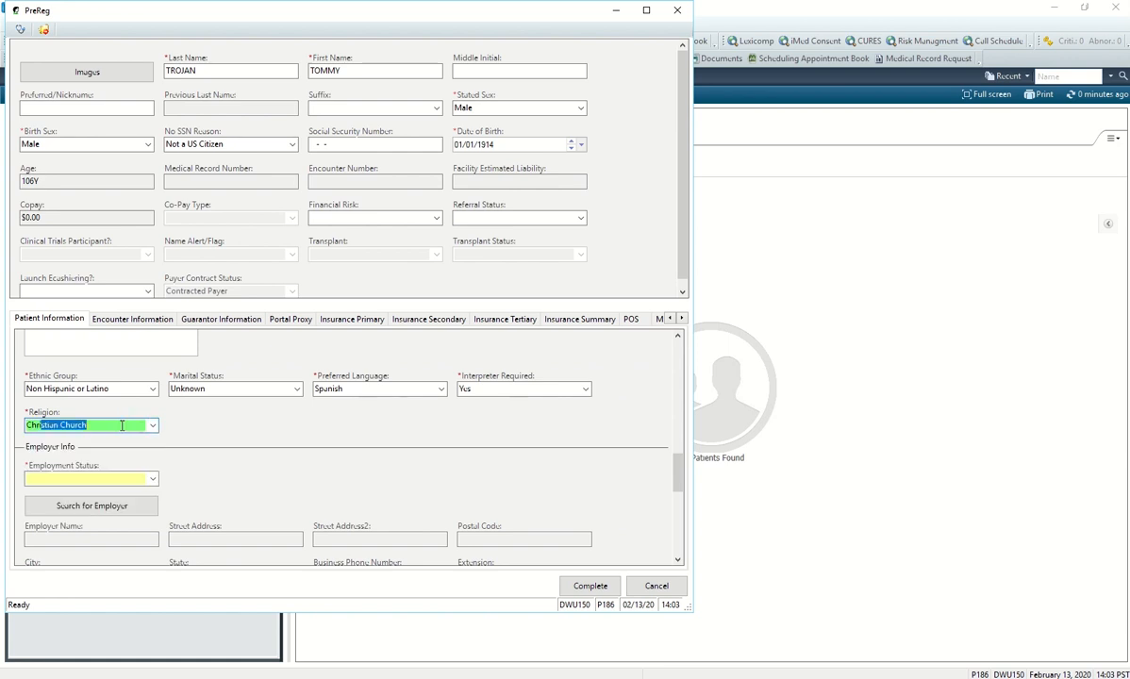
pyautogui.click(146, 479)
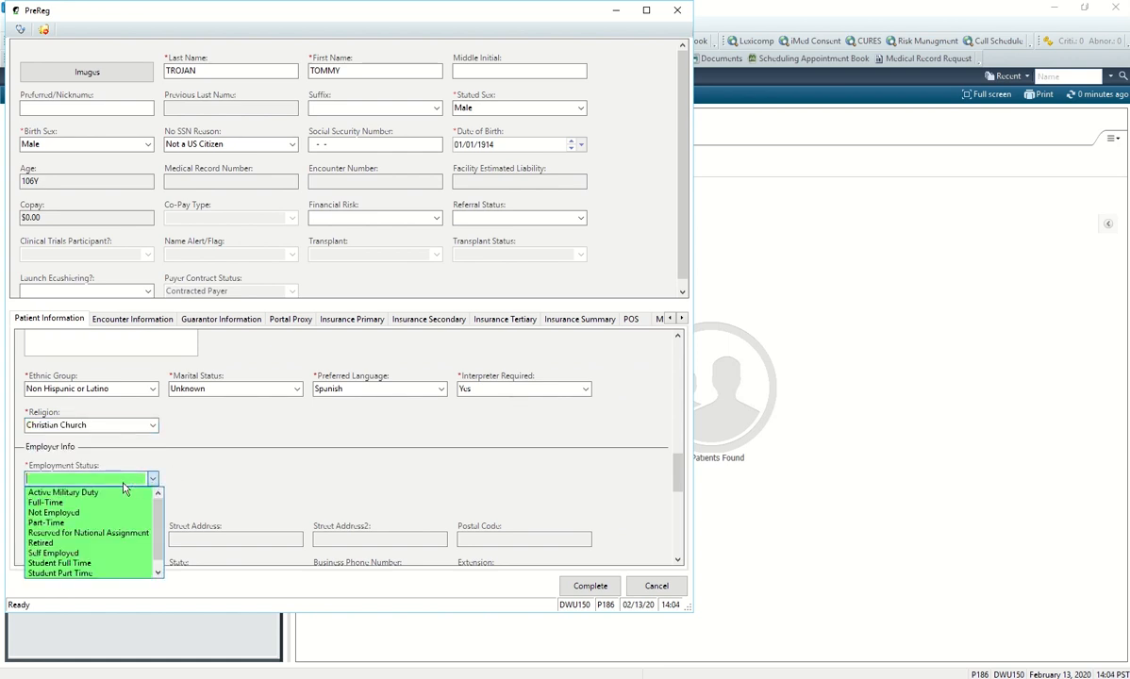
pyautogui.scroll(-1, 108, 545)
pyautogui.click(93, 574)
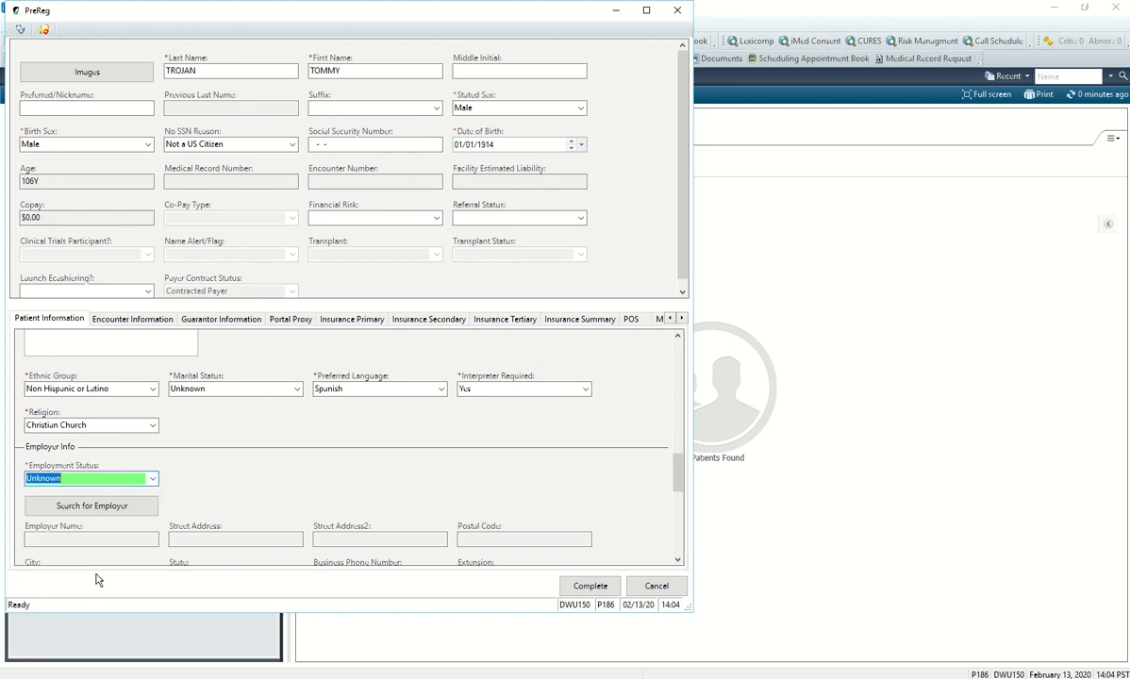
pyautogui.scroll(2, 285, 520)
pyautogui.scroll(-4, 285, 517)
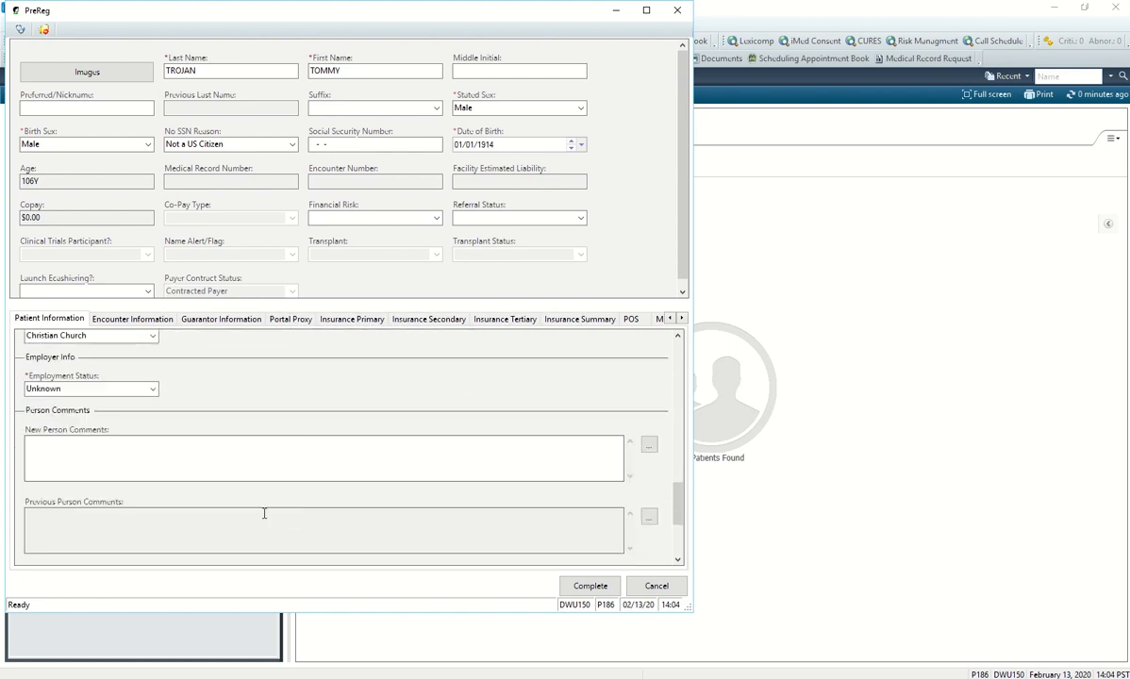
pyautogui.scroll(-2, 182, 505)
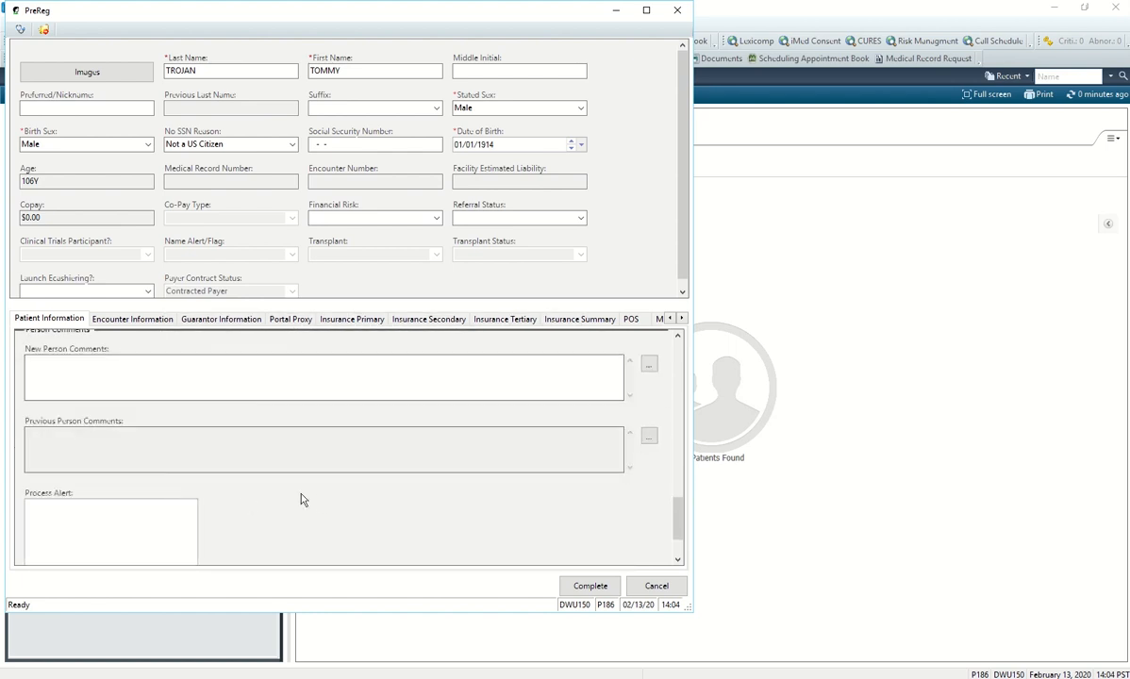
pyautogui.scroll(4, 252, 401)
pyautogui.scroll(7, 217, 420)
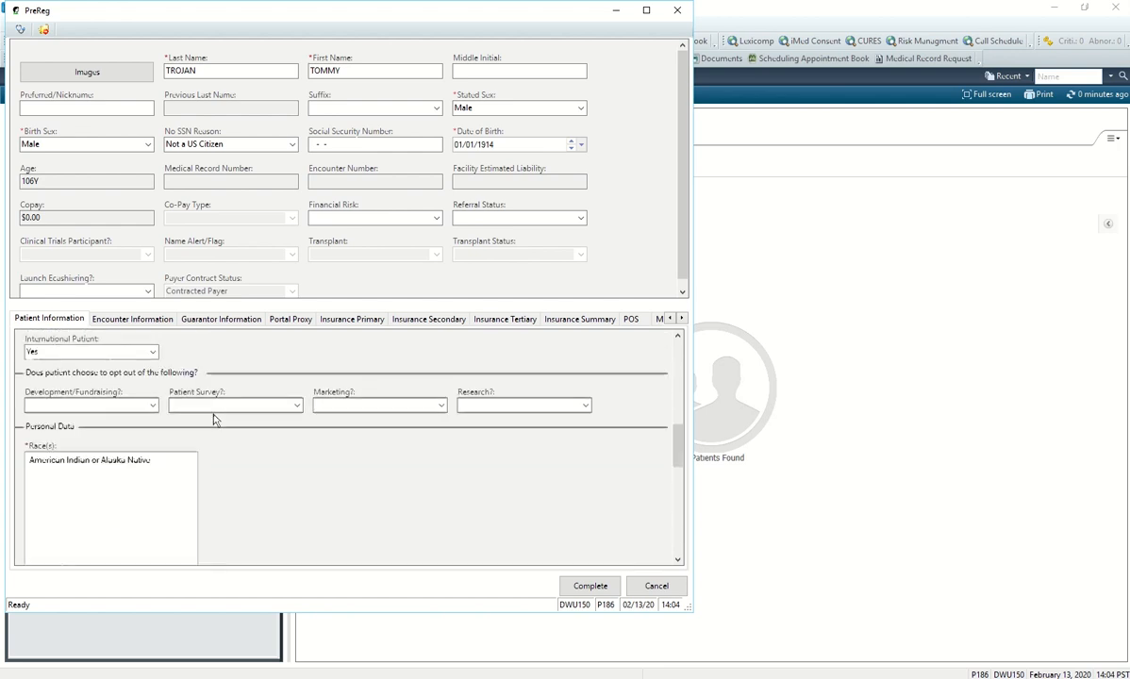
# In Encounter Information, set Patient Type to PreReg and Medical Service to Urology.
pyautogui.scroll(-2, 213, 423)
pyautogui.scroll(-3, 214, 422)
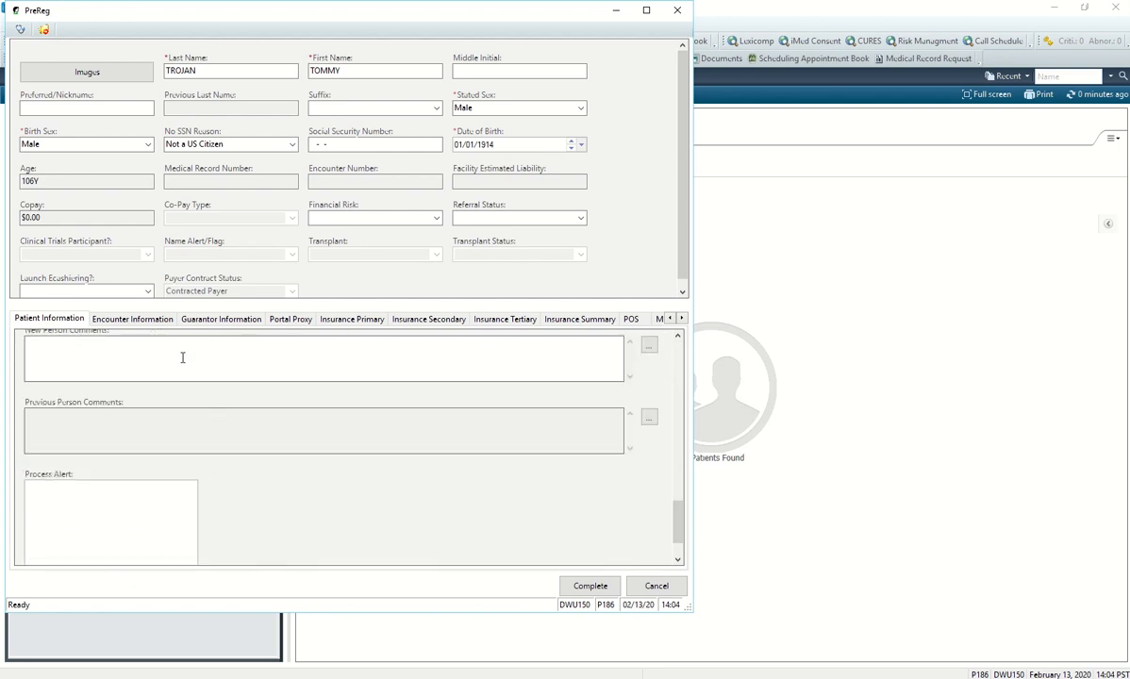
pyautogui.click(141, 320)
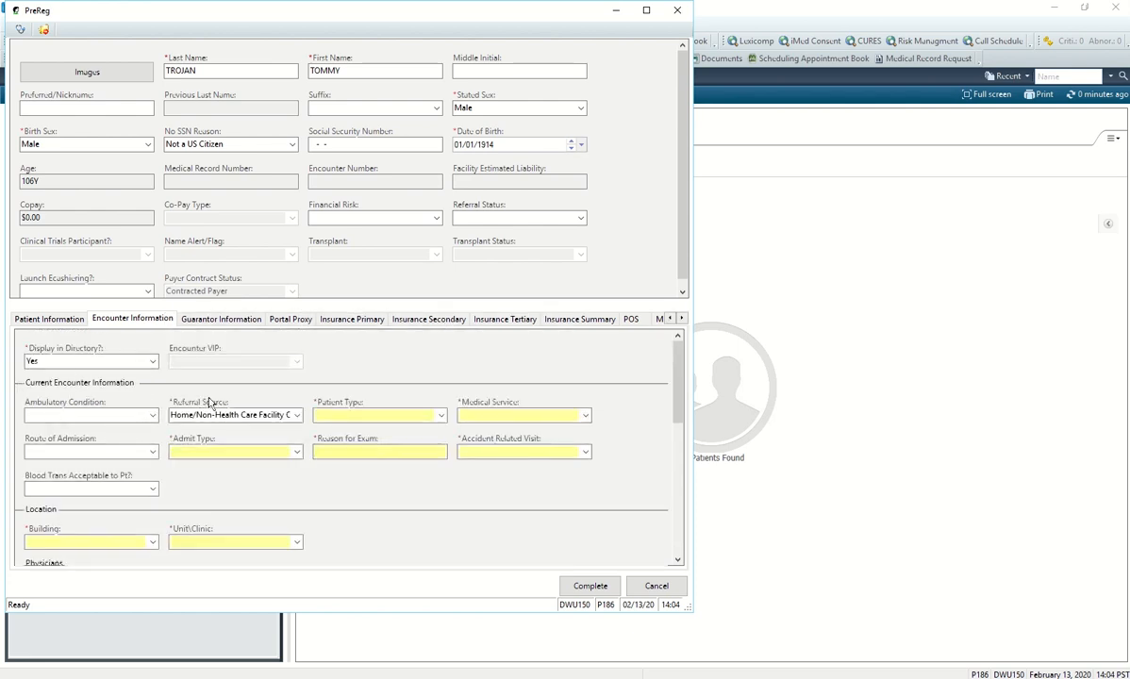
pyautogui.click(441, 418)
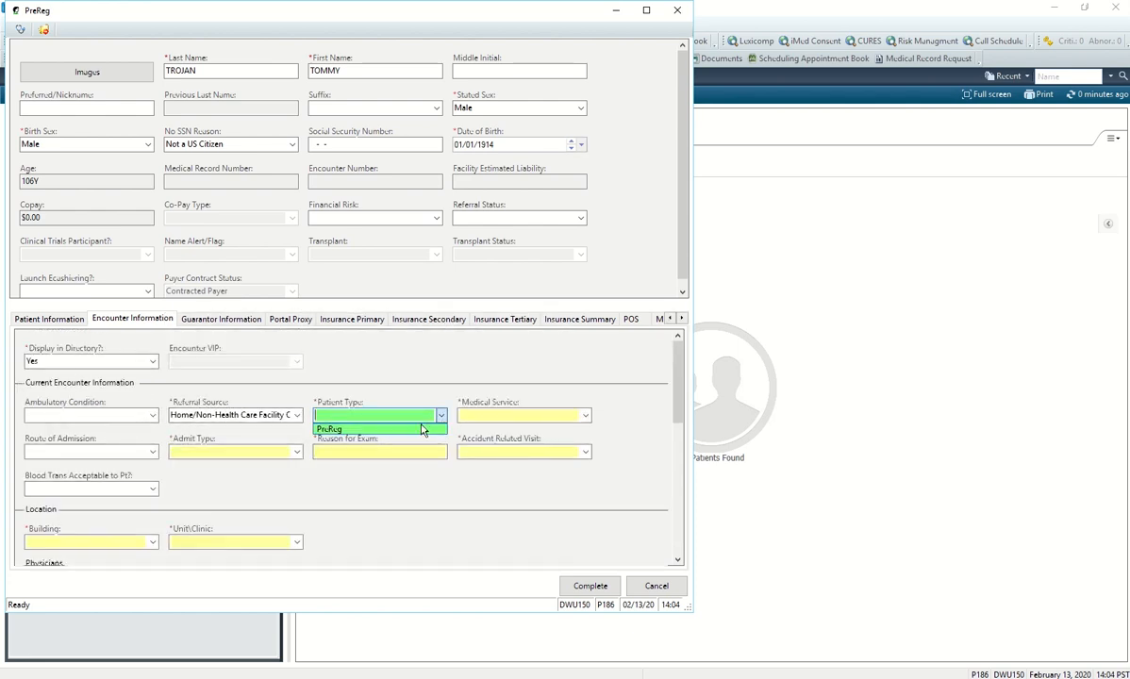
pyautogui.click(422, 429)
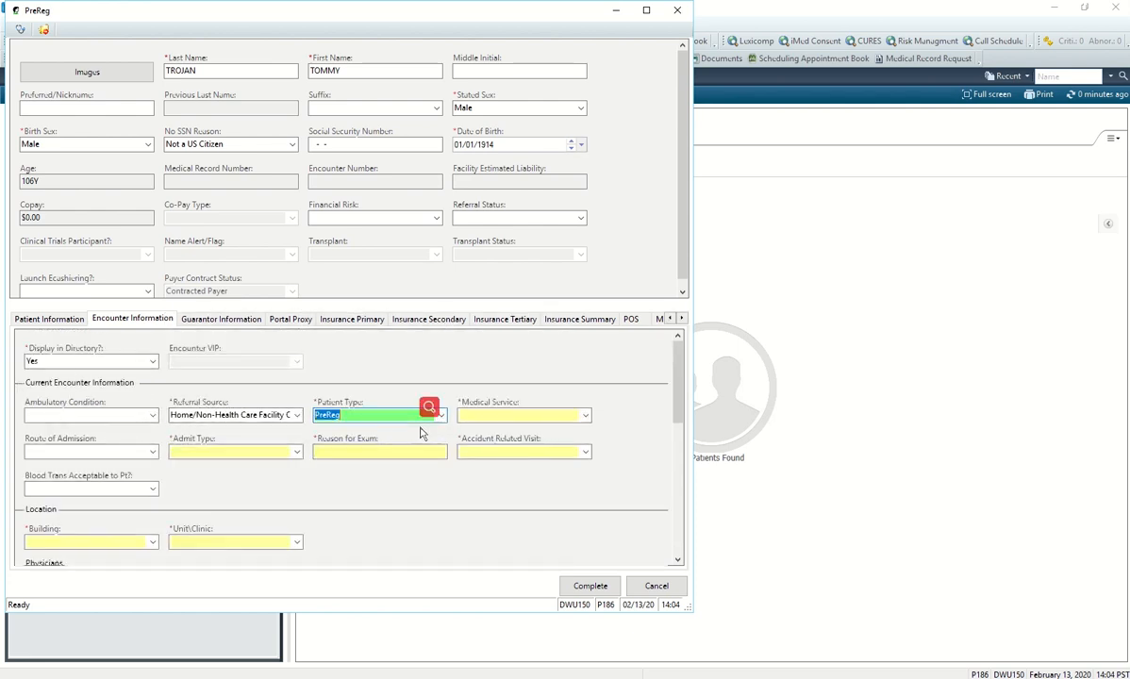
pyautogui.click(585, 416)
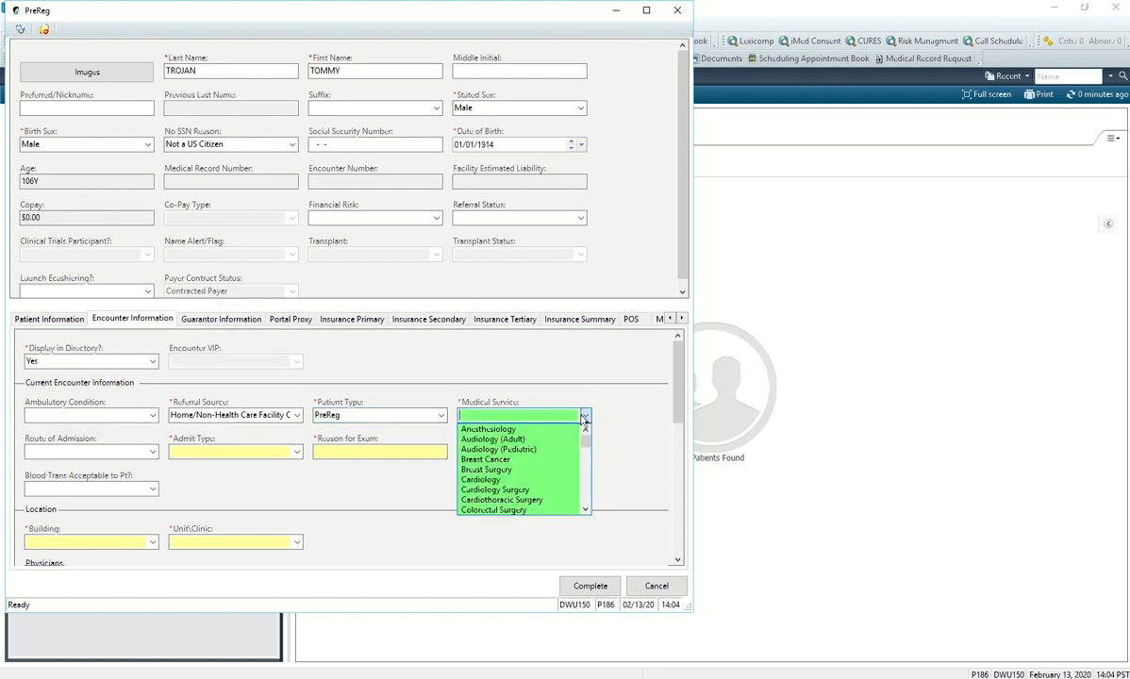
pyautogui.click(533, 412)
pyautogui.write('Urology')
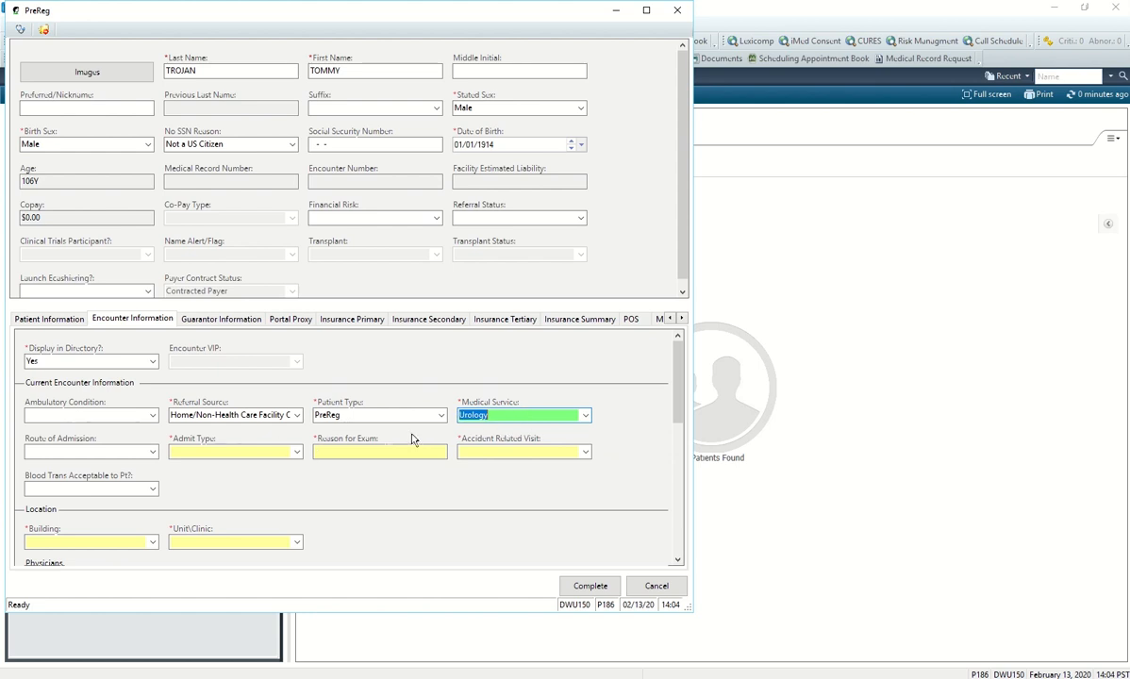
# Set Admit Type Elective (Scheduled), reason for exam 'Prostate cancer', and Accident Related Visit No.
pyautogui.click(277, 453)
pyautogui.click(298, 452)
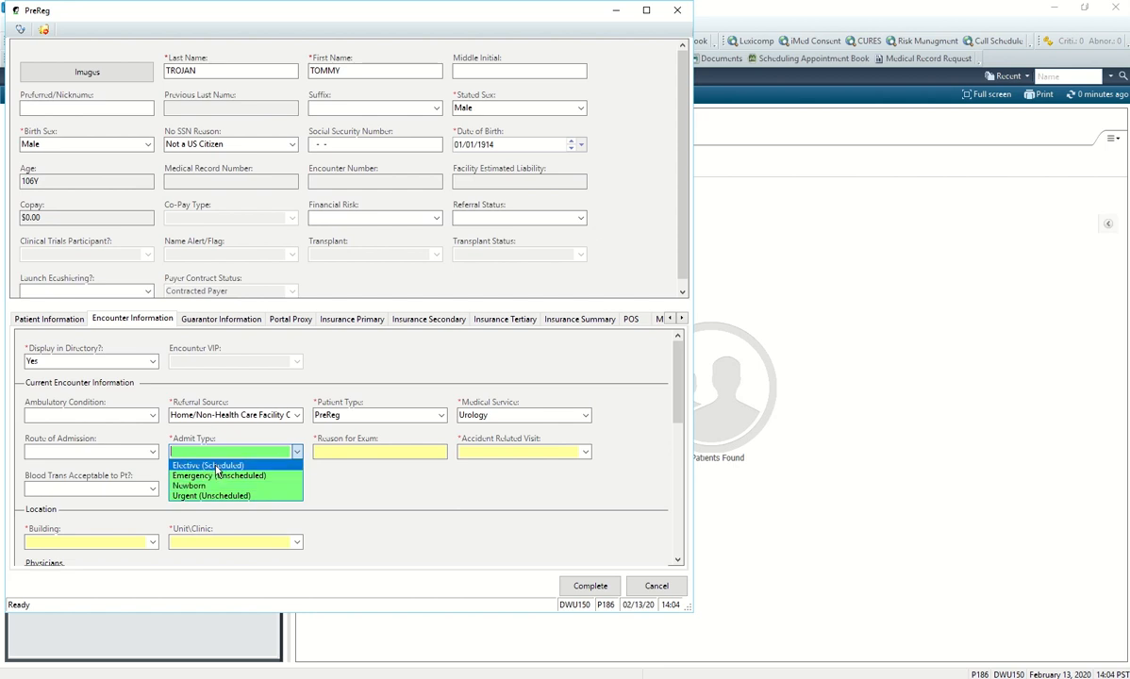
pyautogui.click(204, 439)
pyautogui.click(429, 452)
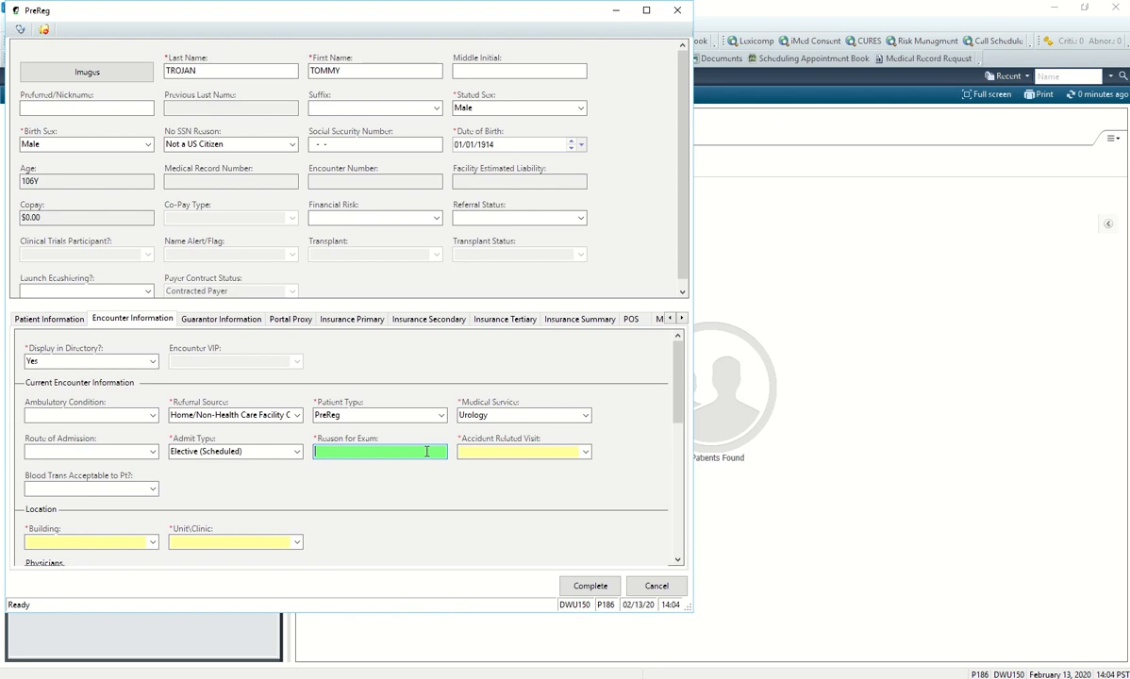
pyautogui.write('Prostate cancer')
pyautogui.click(585, 451)
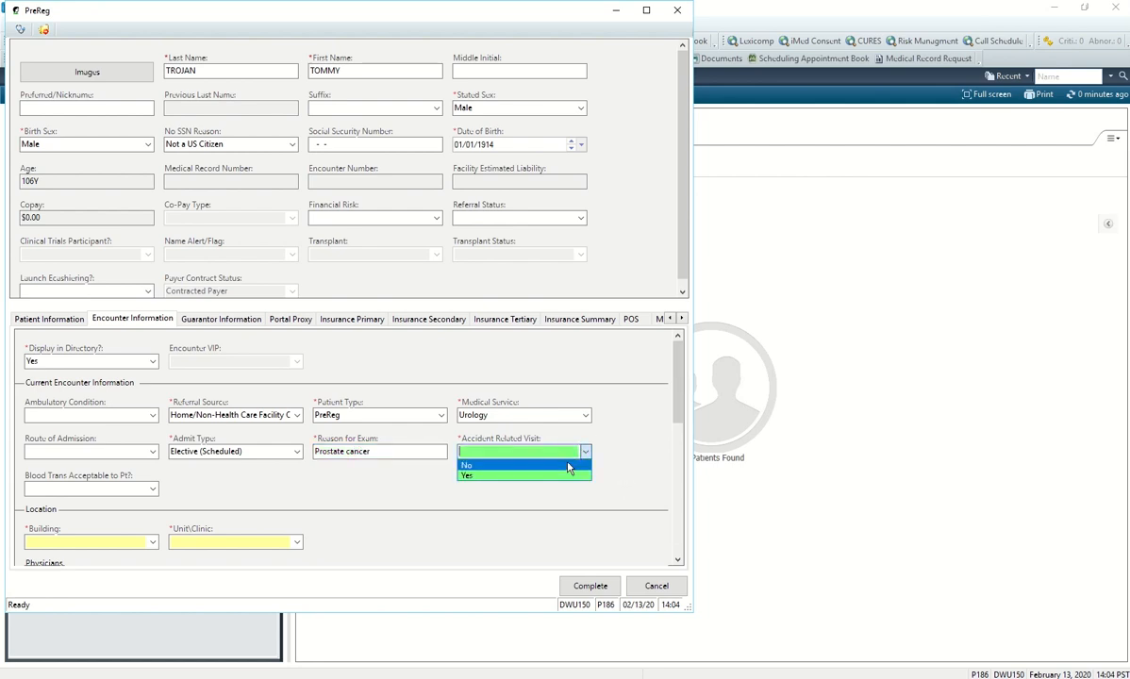
pyautogui.click(569, 466)
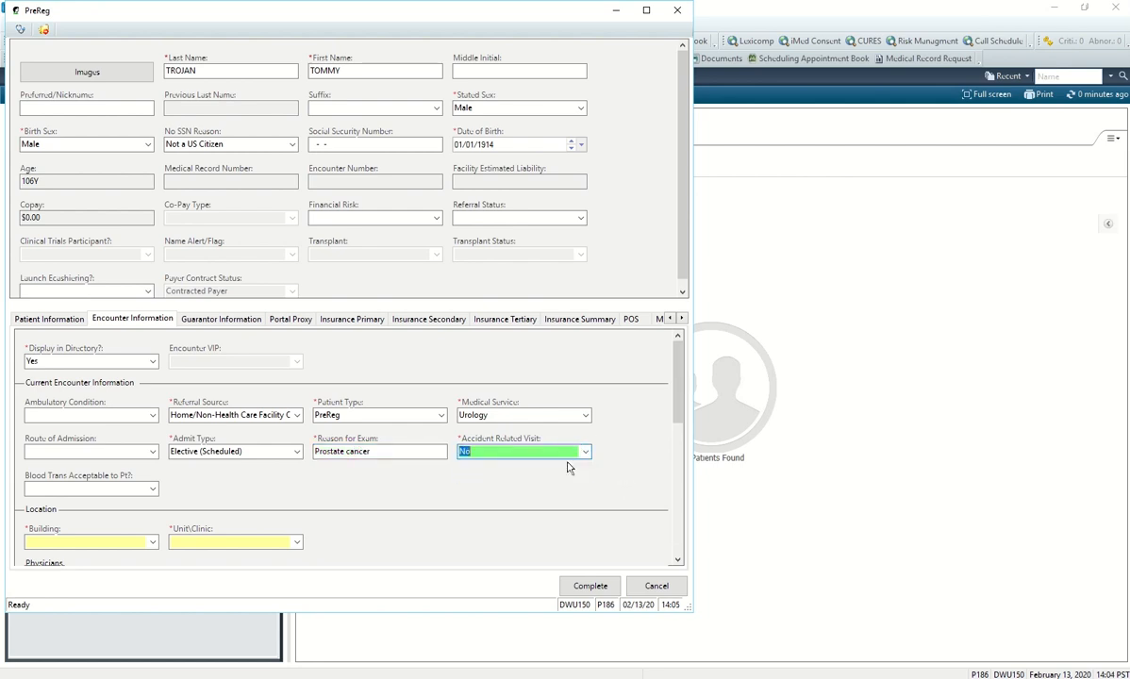
pyautogui.click(368, 499)
pyautogui.scroll(-3, 368, 499)
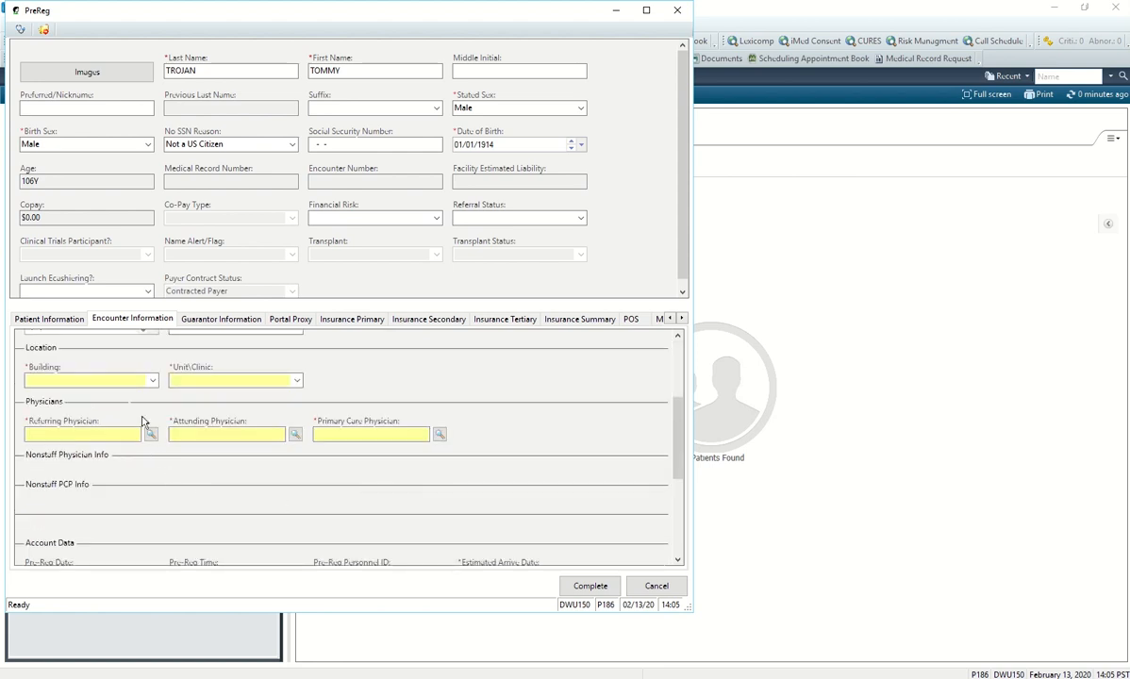
# Set the location building to Remote Second Opinion.
pyautogui.click(115, 379)
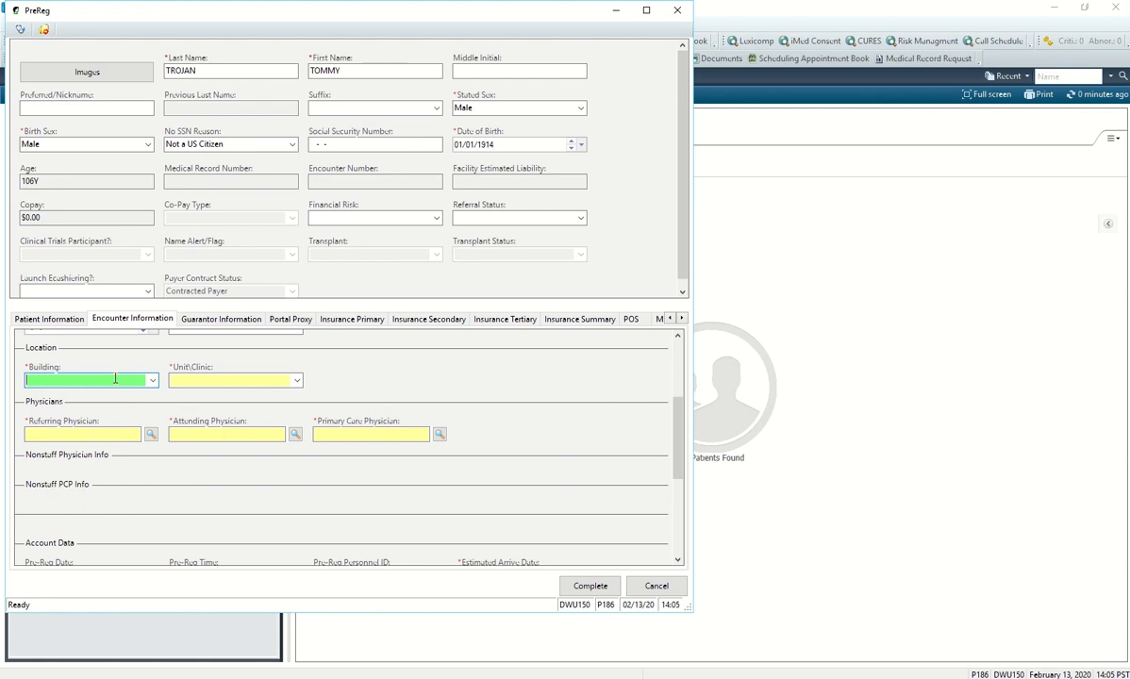
pyautogui.write('Remote Second Opinion')
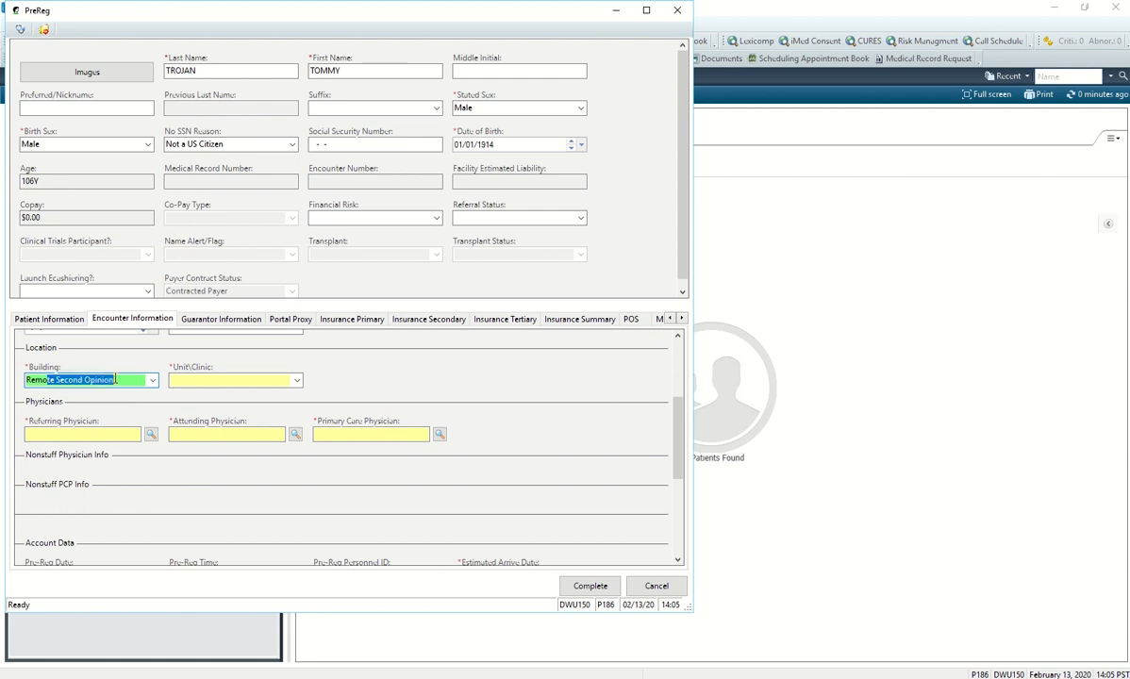
pyautogui.press('Tab')
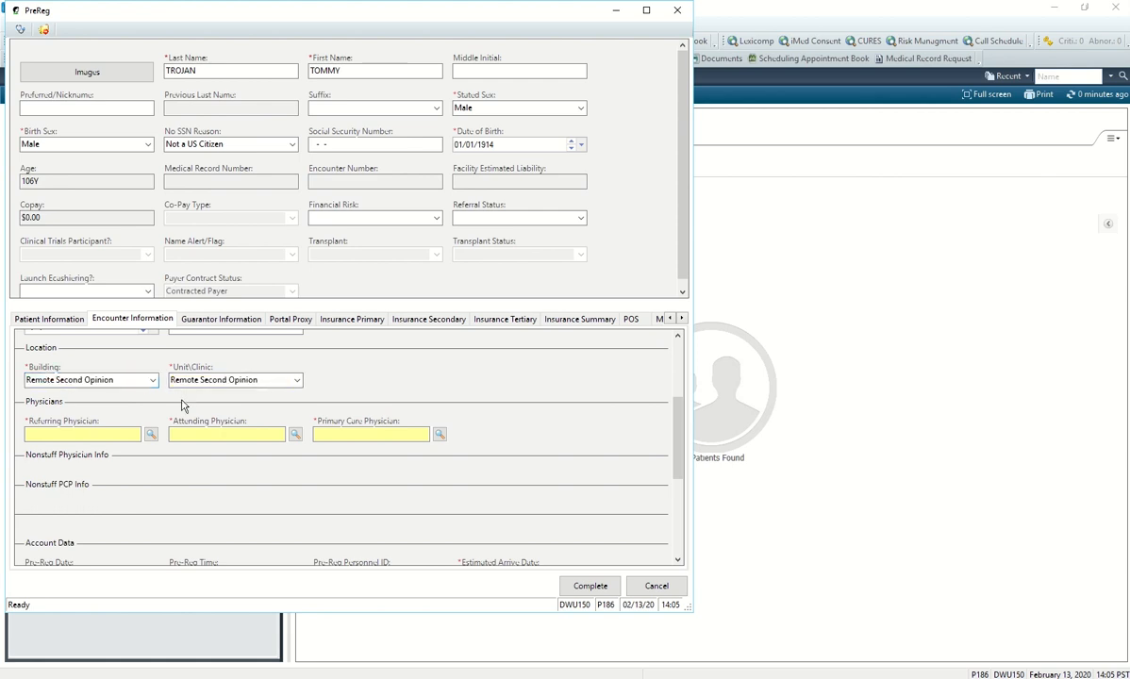
# Enter the same physician as referring, attending and primary care physician.
pyautogui.click(132, 435)
pyautogui.click(121, 436)
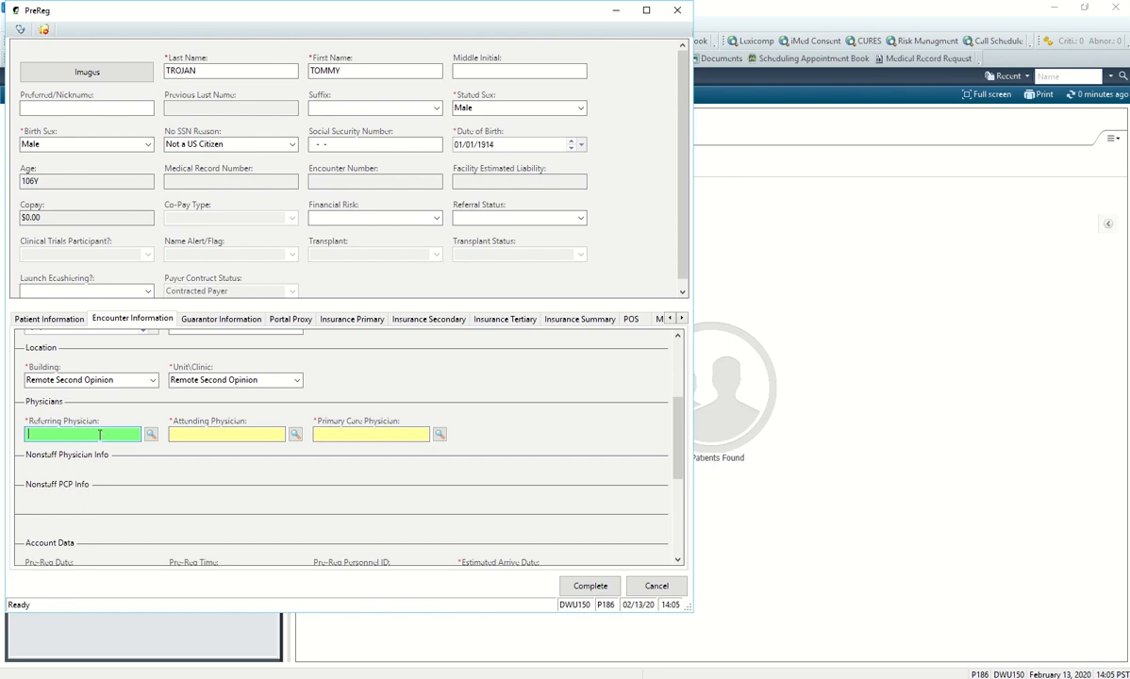
pyautogui.write('sotelo,rene')
pyautogui.press('Return')
pyautogui.press('Tab')
pyautogui.press('Tab')
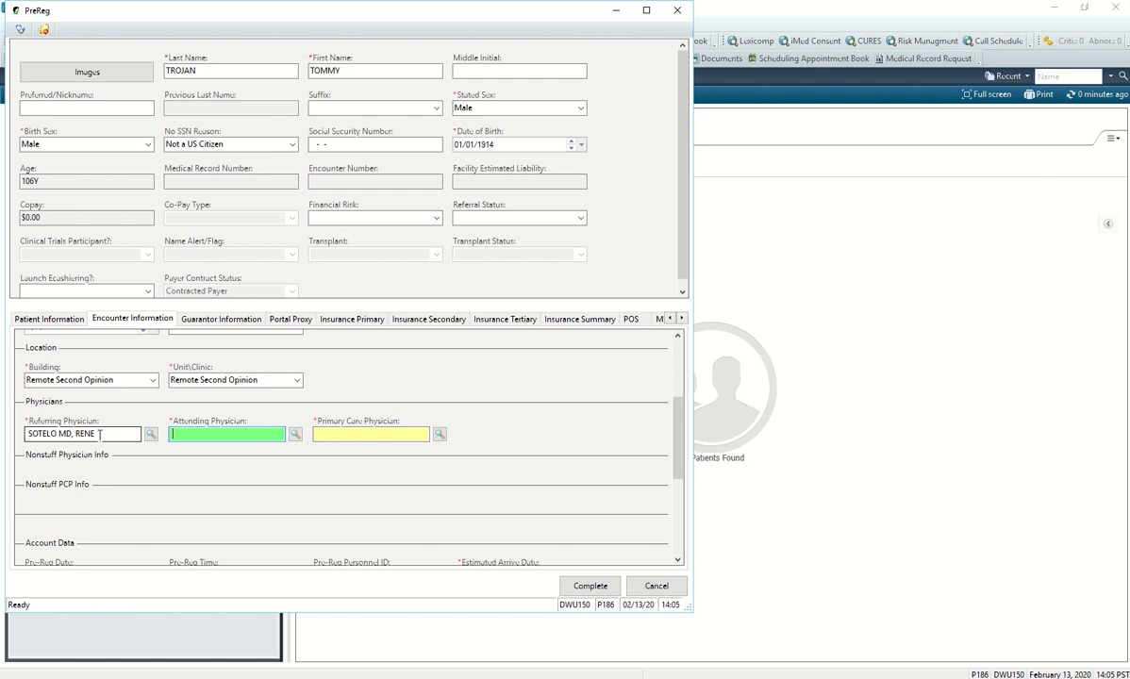
pyautogui.write('sotelo')
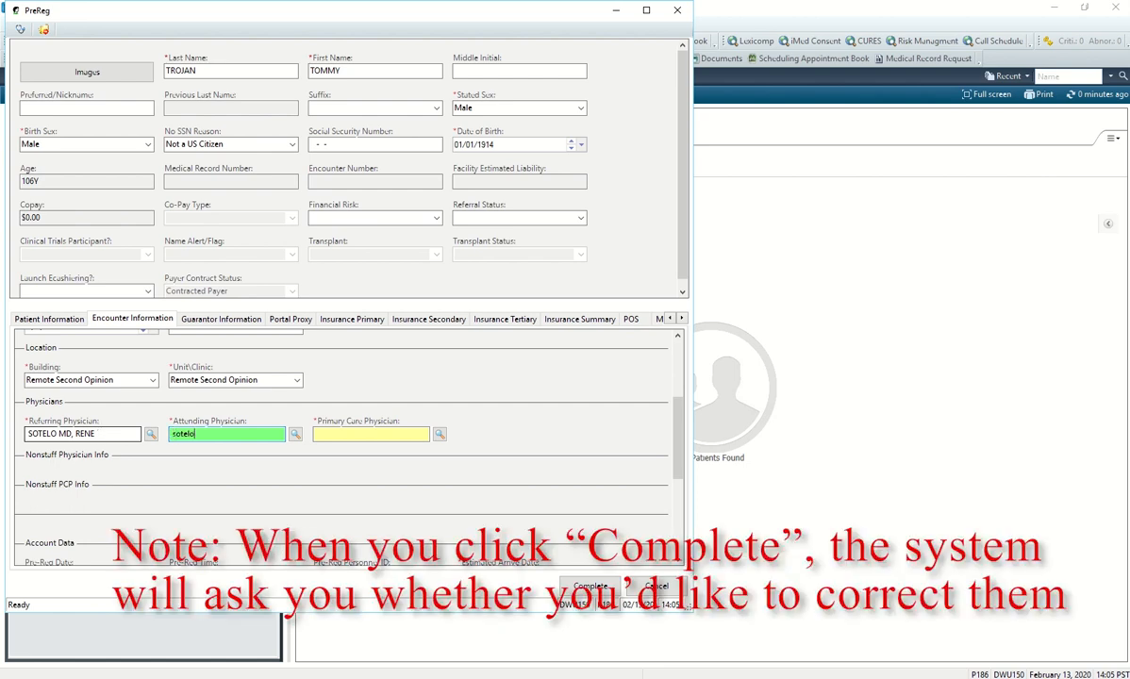
pyautogui.write(', rene')
pyautogui.press('Return')
pyautogui.press('Tab')
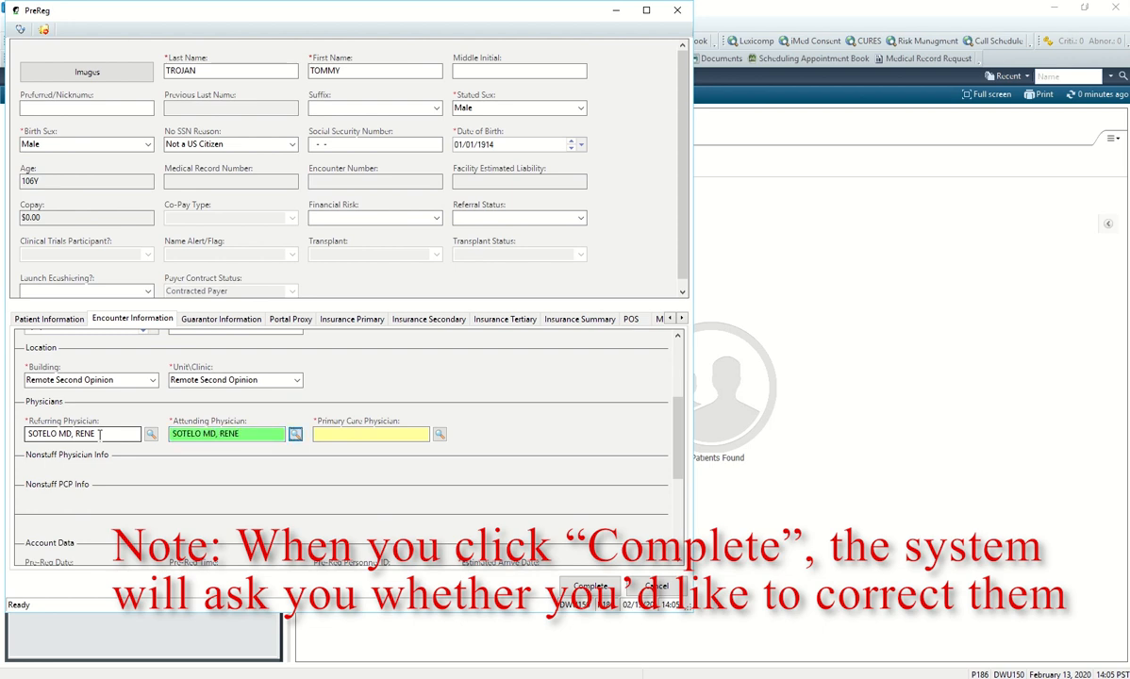
pyautogui.press('Tab')
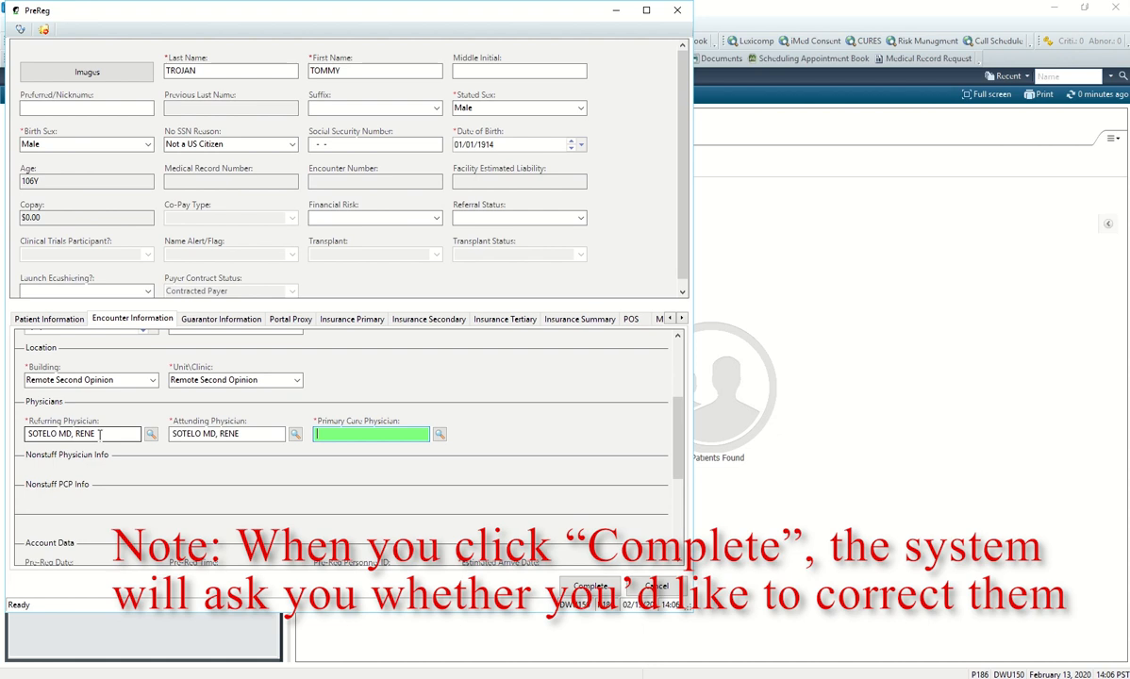
pyautogui.write('sotelo, rene')
pyautogui.press('Return')
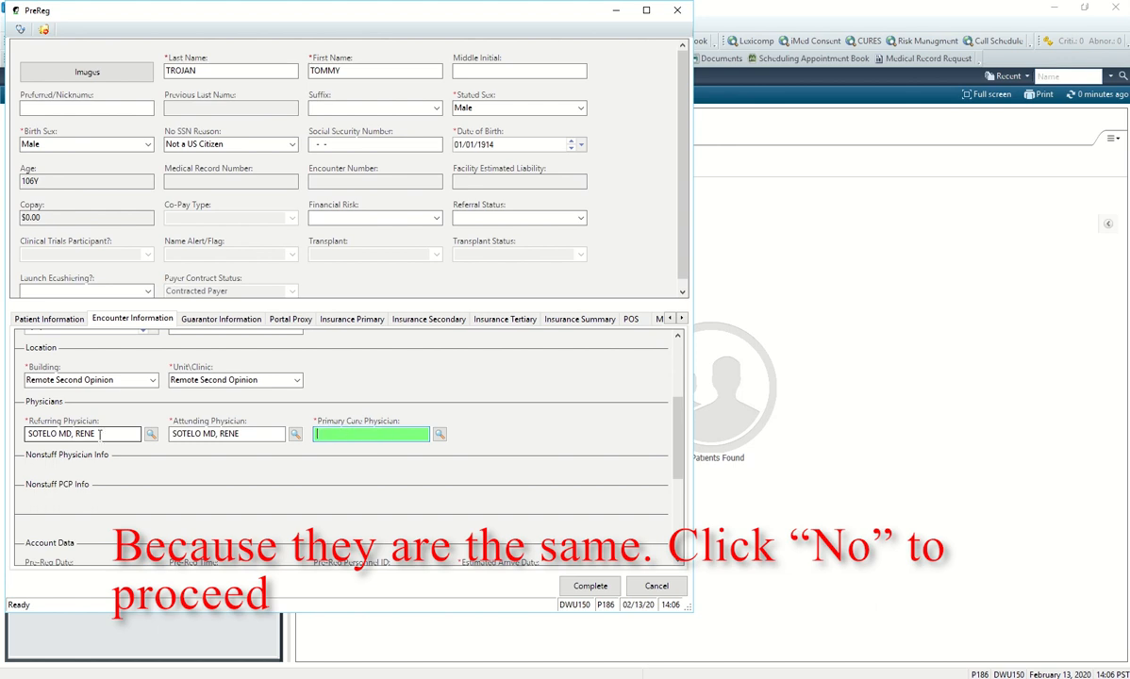
pyautogui.write('sotelo, rene')
pyautogui.press('Return')
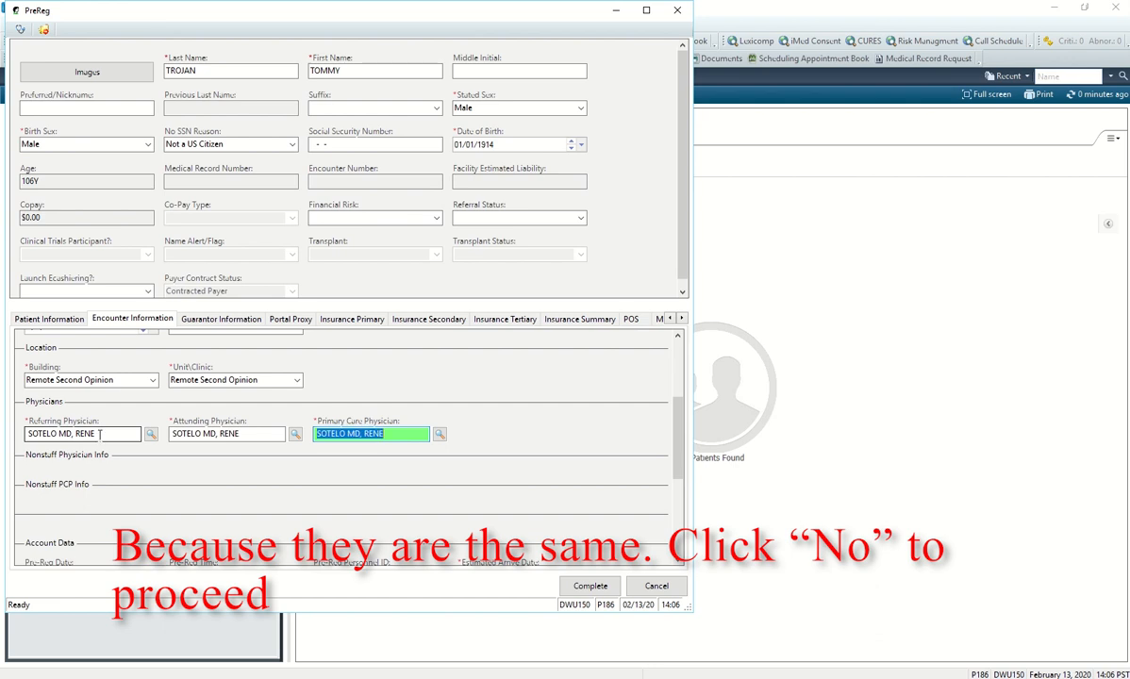
# Set estimated arrival to 03/05/20 at 10:00, then show Guarantor Information.
pyautogui.scroll(-3, 299, 510)
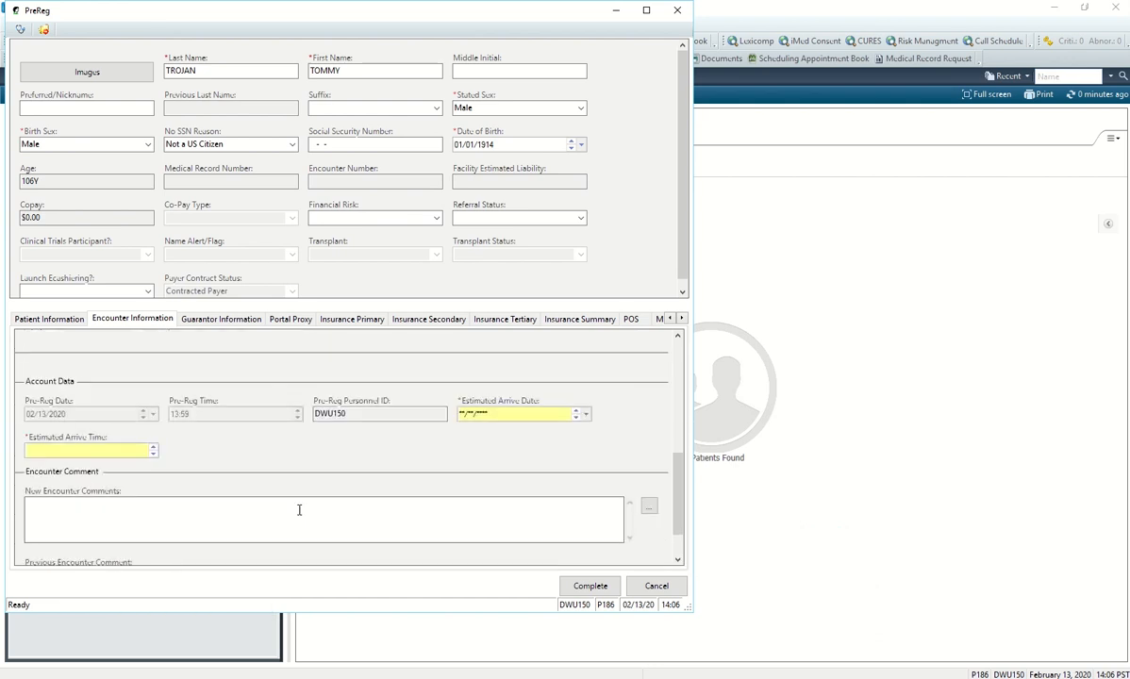
pyautogui.click(519, 413)
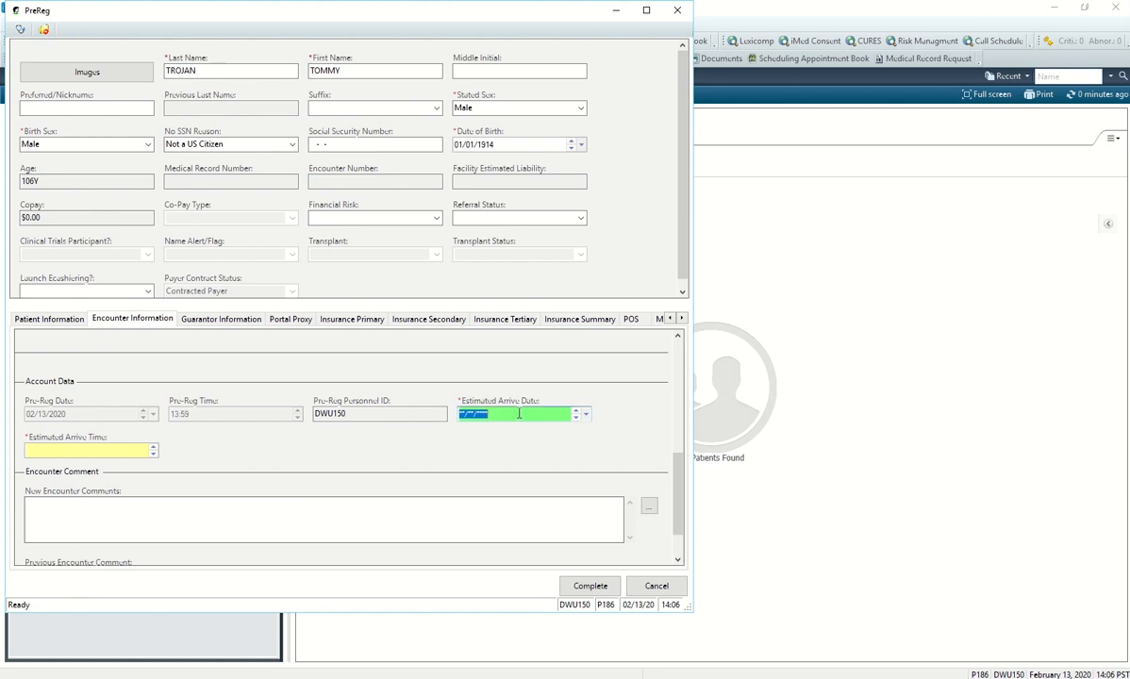
pyautogui.write('03/05/2020')
pyautogui.press('Tab')
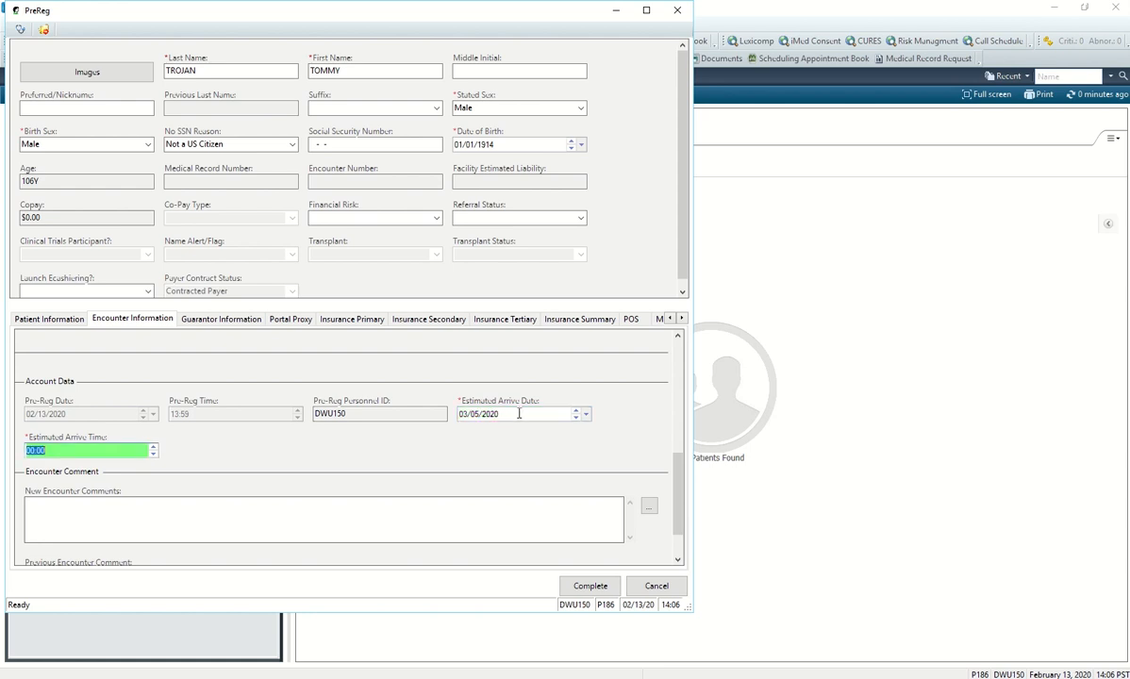
pyautogui.press('Right')
pyautogui.press('BackSpace')
pyautogui.press('BackSpace')
pyautogui.press('BackSpace')
pyautogui.press('BackSpace')
pyautogui.write('10:00')
pyautogui.click(406, 477)
pyautogui.scroll(-1, 406, 481)
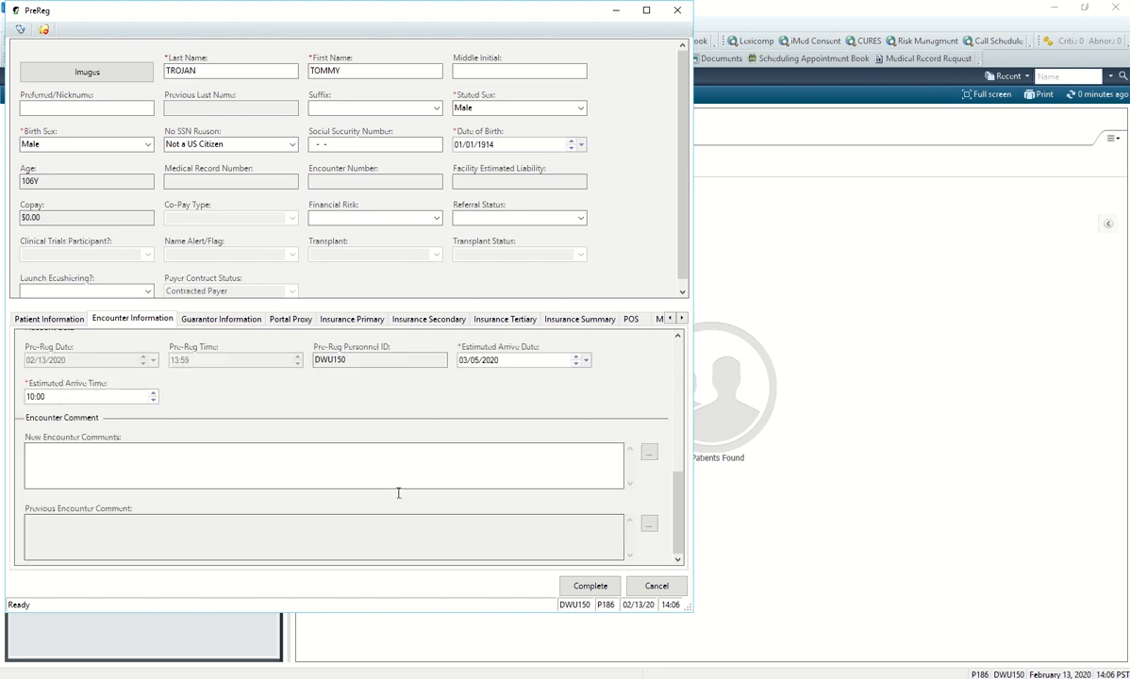
pyautogui.click(221, 321)
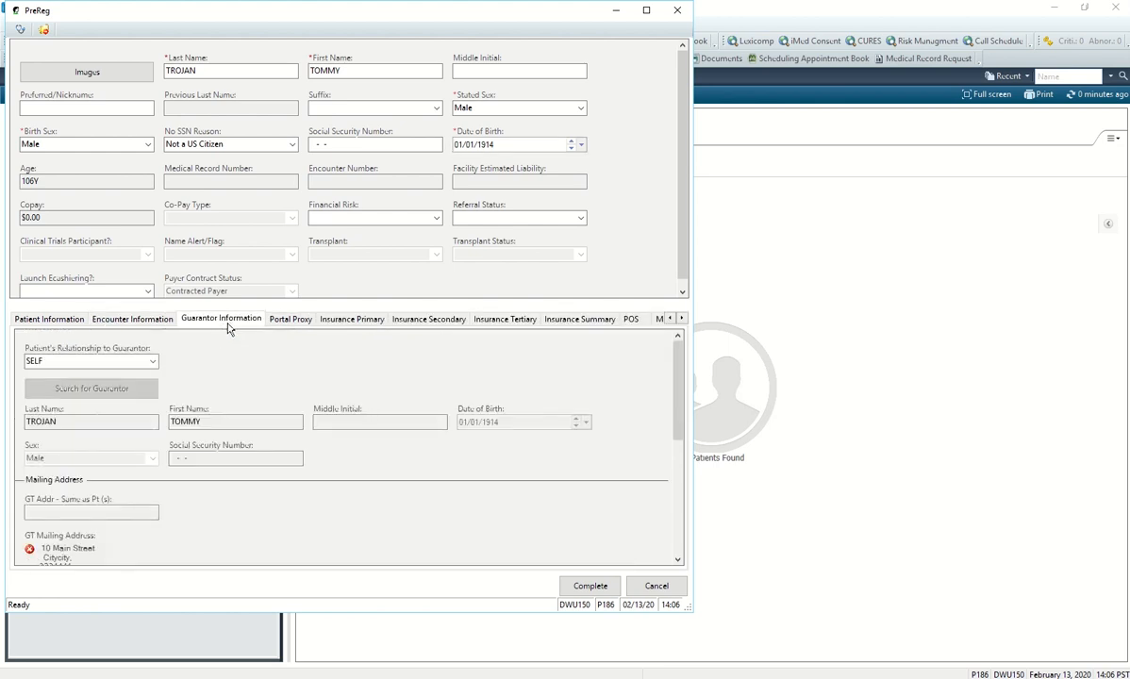
# In Insurance Primary, set Patient's Relationship to Subscriber to SELF.
pyautogui.scroll(-5, 228, 417)
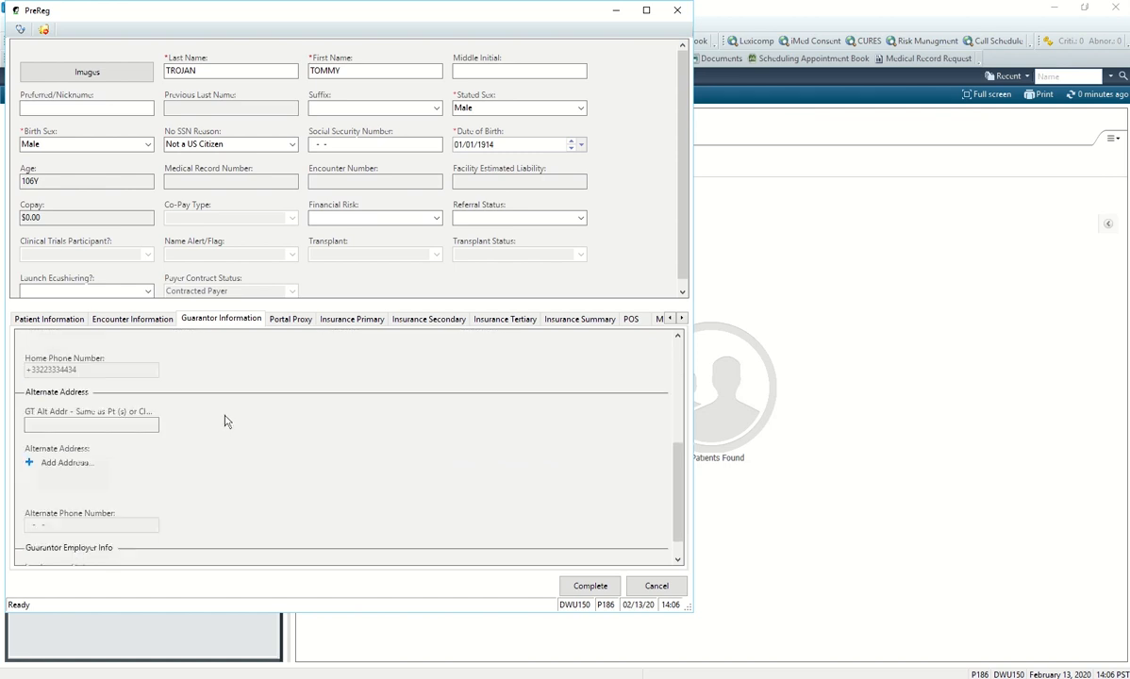
pyautogui.scroll(-1, 259, 387)
pyautogui.scroll(5, 264, 403)
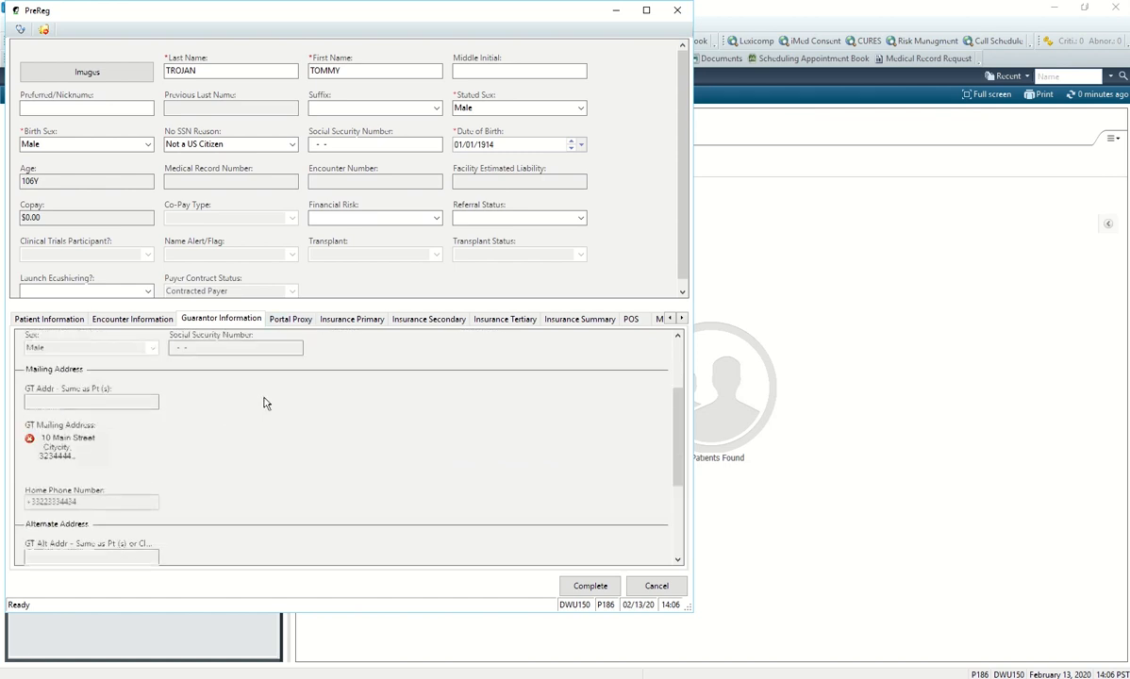
pyautogui.scroll(3, 267, 387)
pyautogui.click(291, 318)
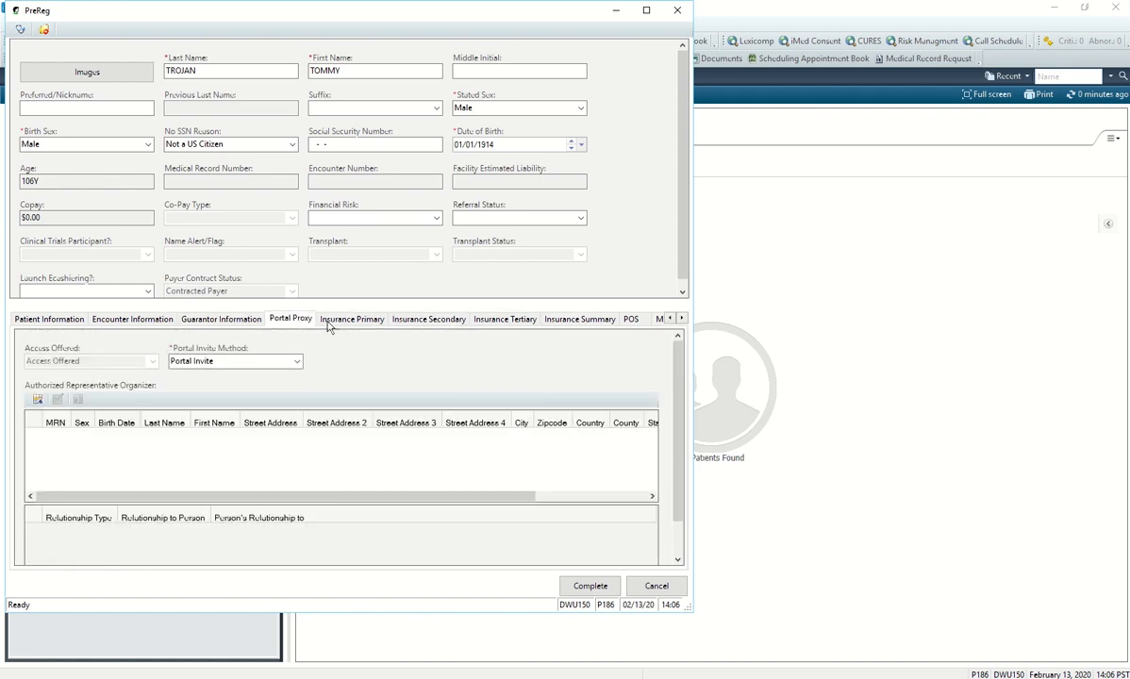
pyautogui.click(338, 320)
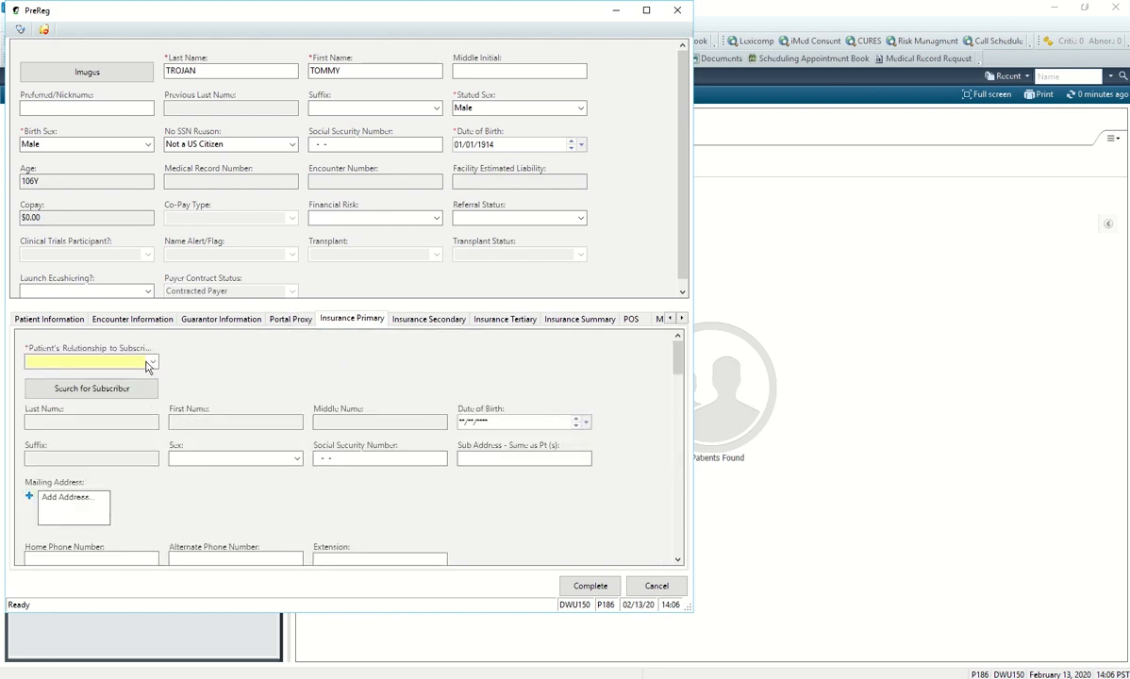
pyautogui.click(151, 362)
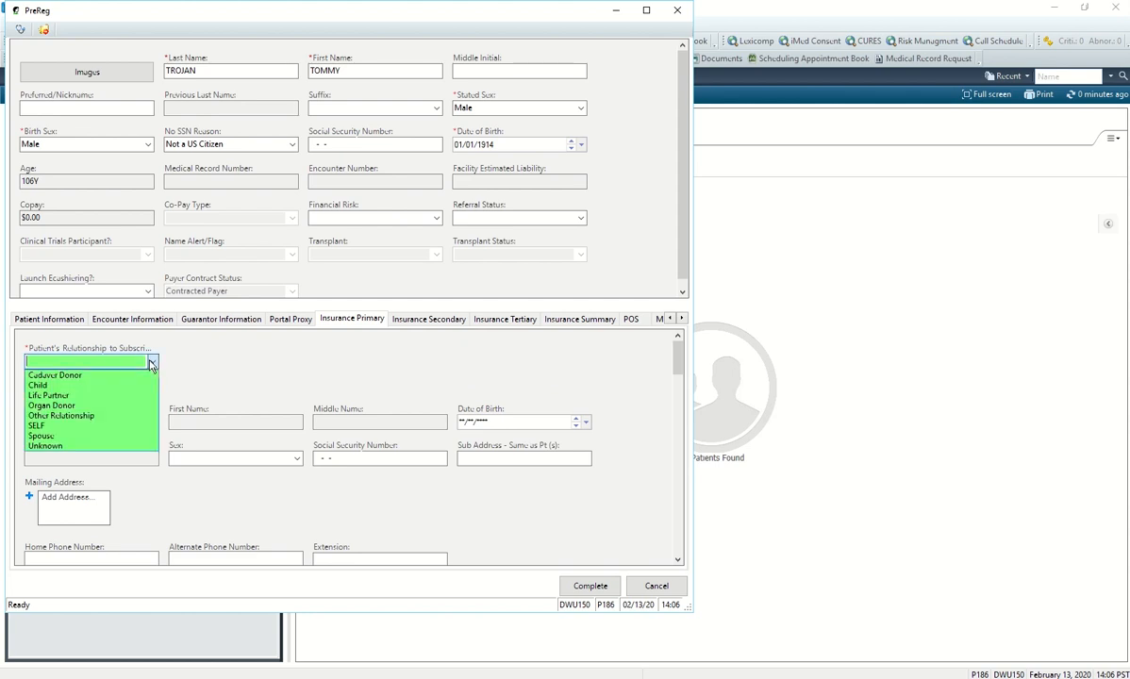
pyautogui.click(104, 429)
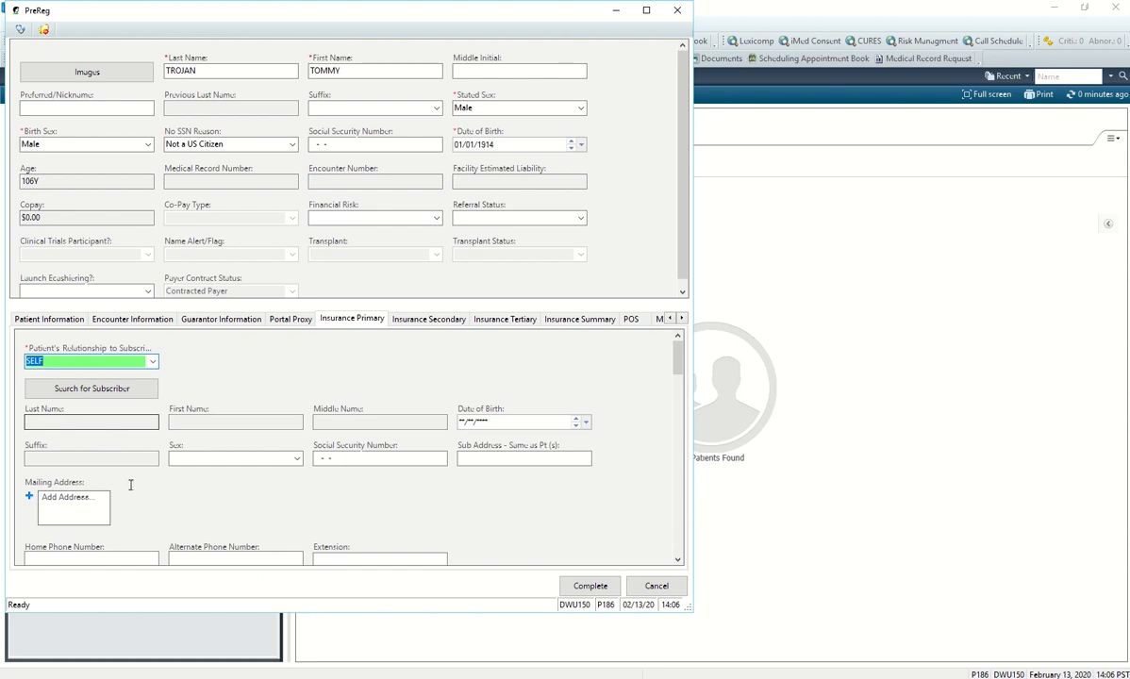
pyautogui.press('Tab')
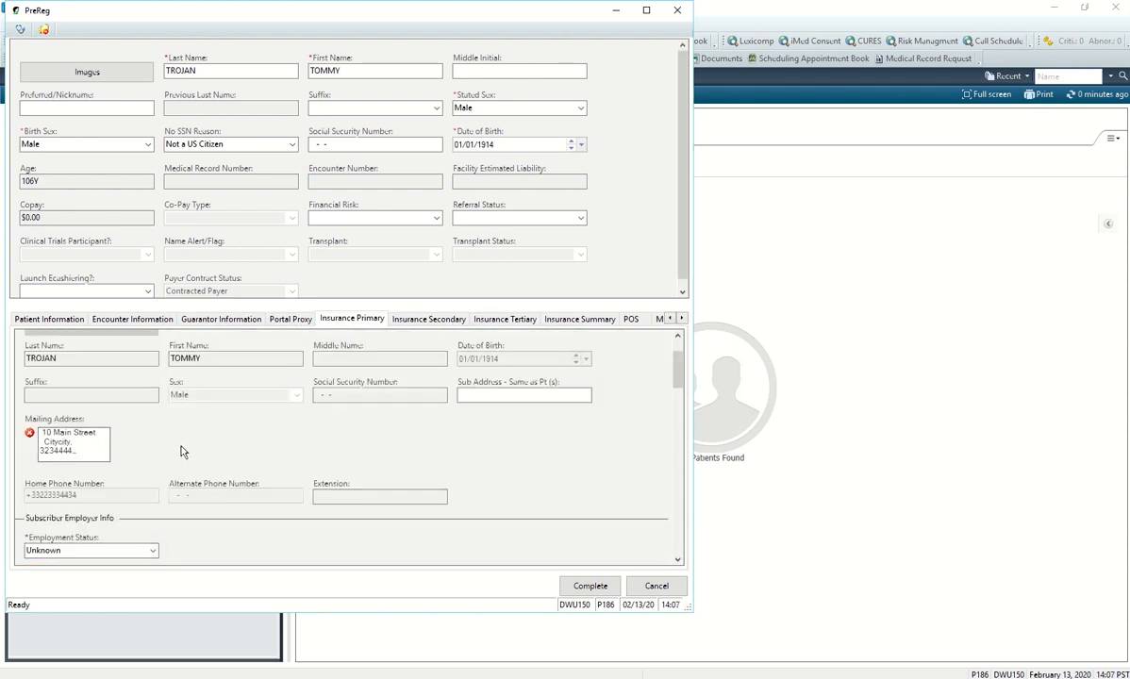
pyautogui.scroll(-3, 183, 451)
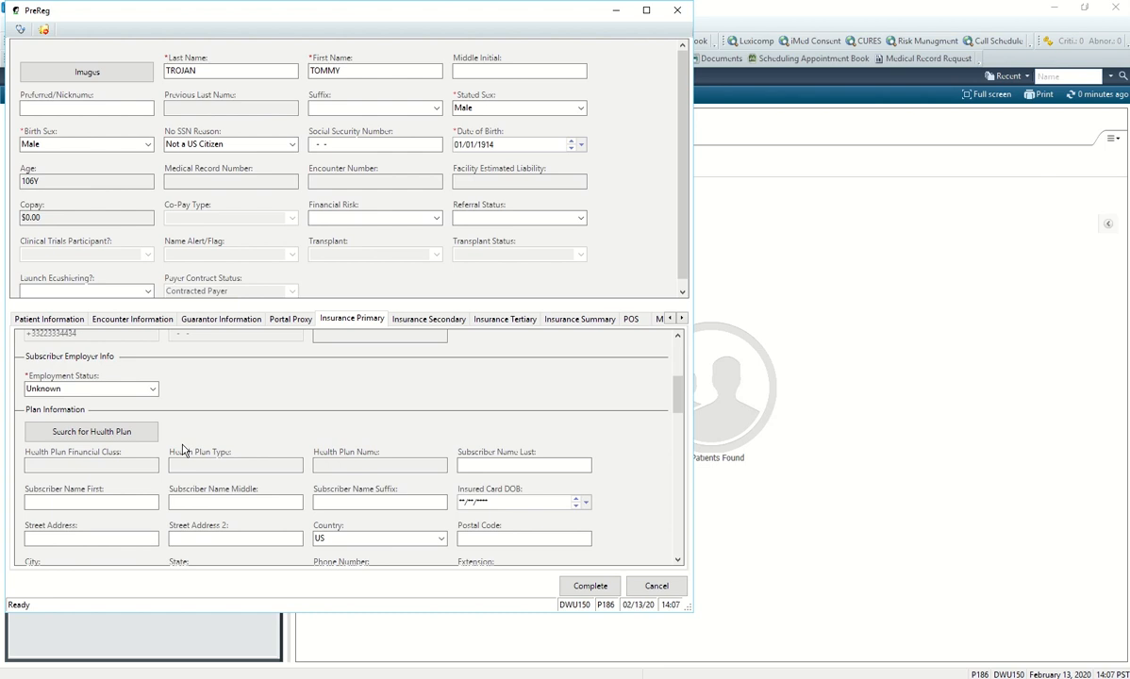
# Search health plans for 'self' and select Self Pay No Insurance.
pyautogui.click(105, 434)
pyautogui.write('self')
pyautogui.press('Return')
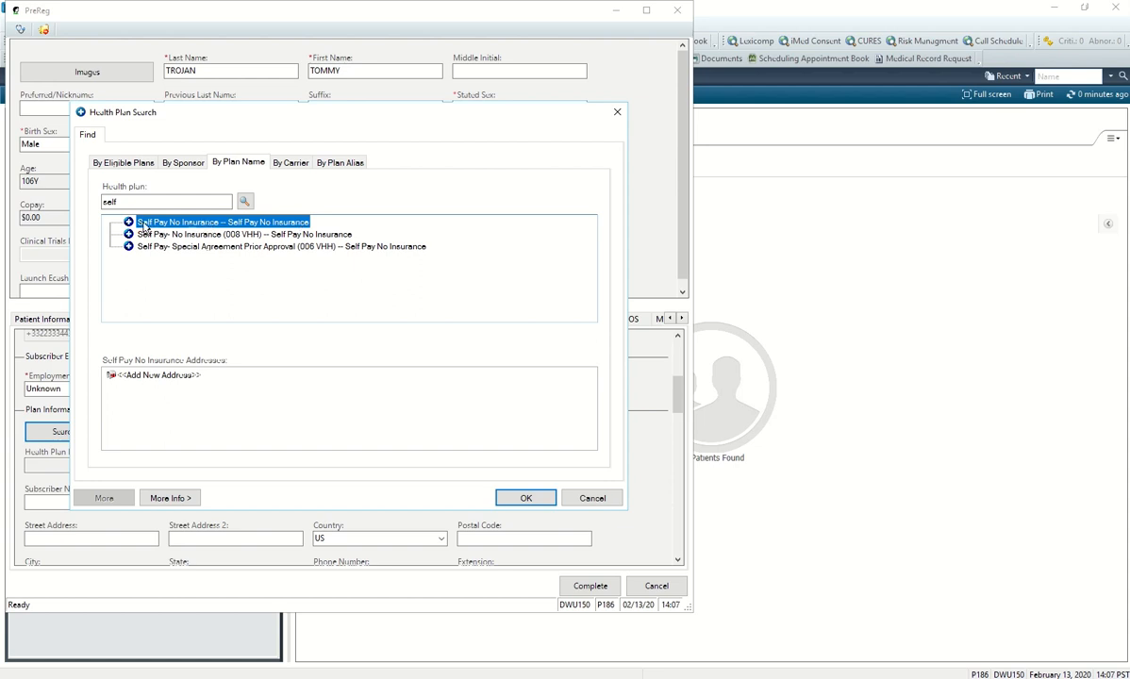
pyautogui.click(525, 496)
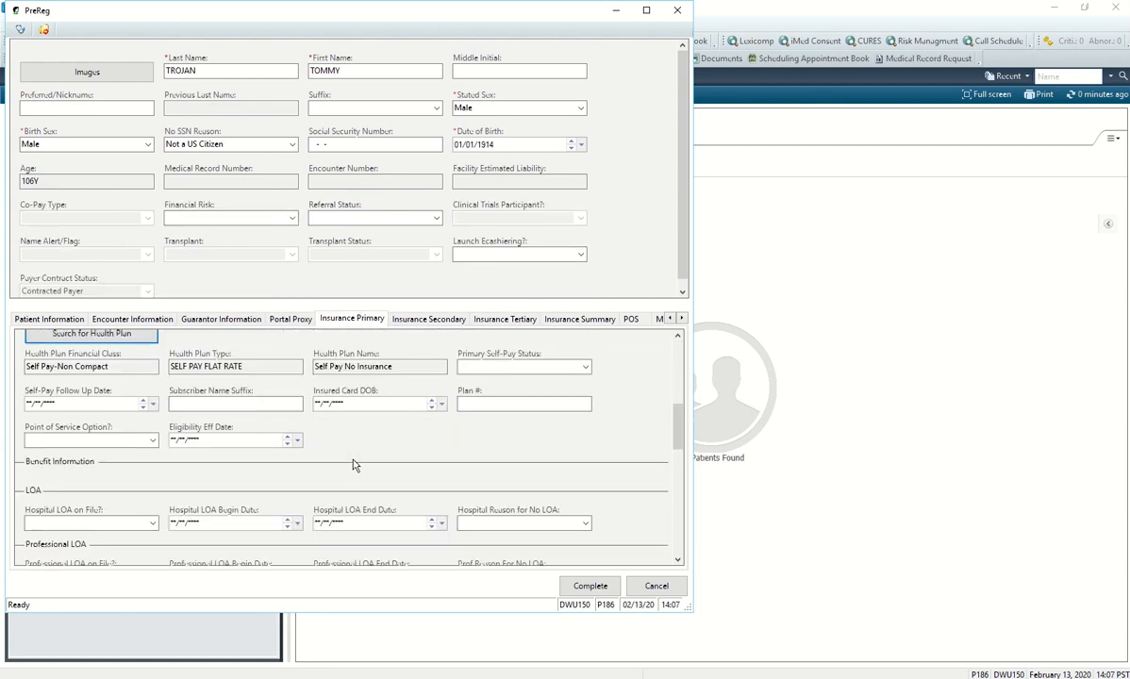
pyautogui.scroll(-5, 353, 464)
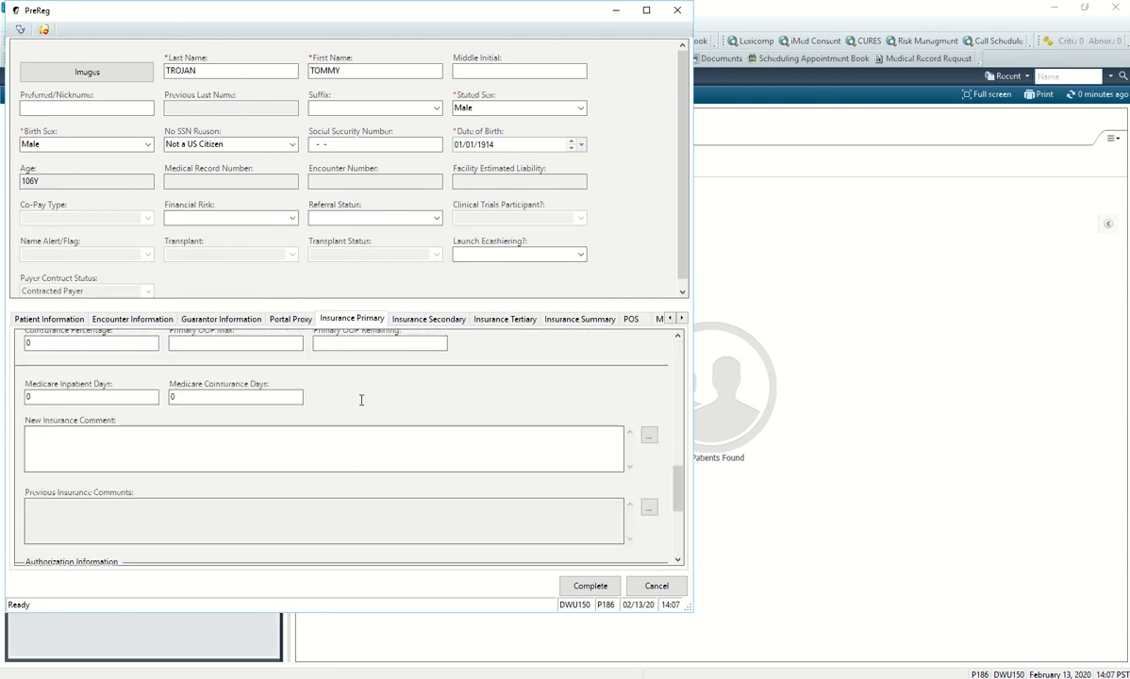
# Check the Secondary, Tertiary, Summary, POS and MSP insurance sections, then go back to Encounter Information.
pyautogui.click(429, 318)
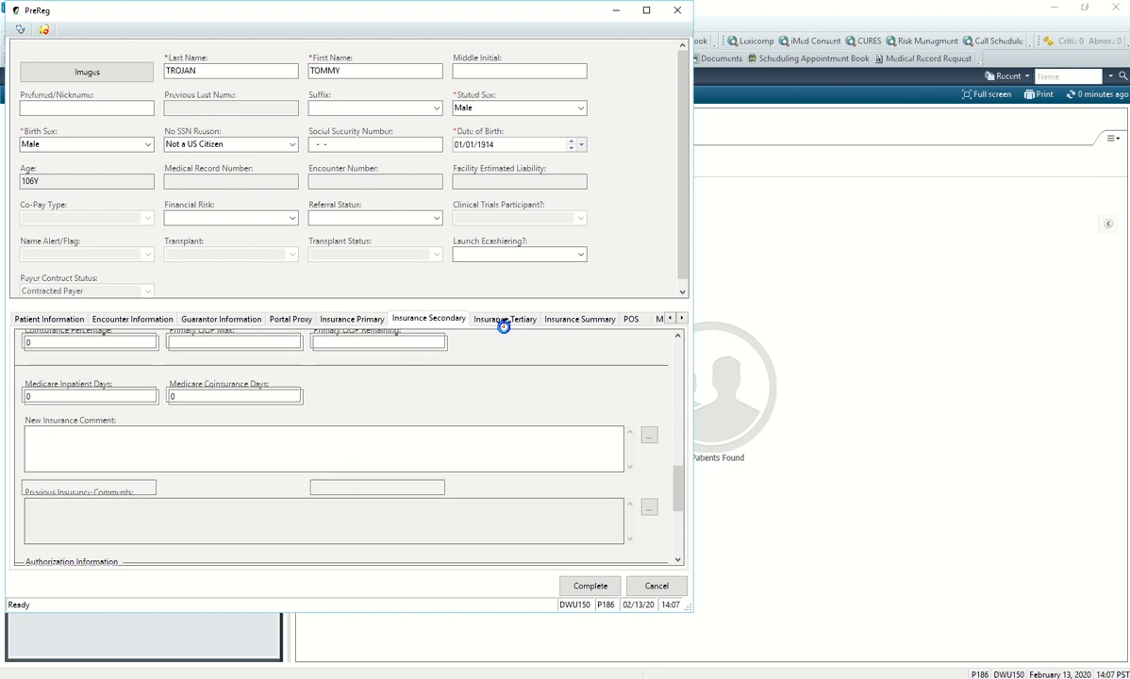
pyautogui.click(503, 319)
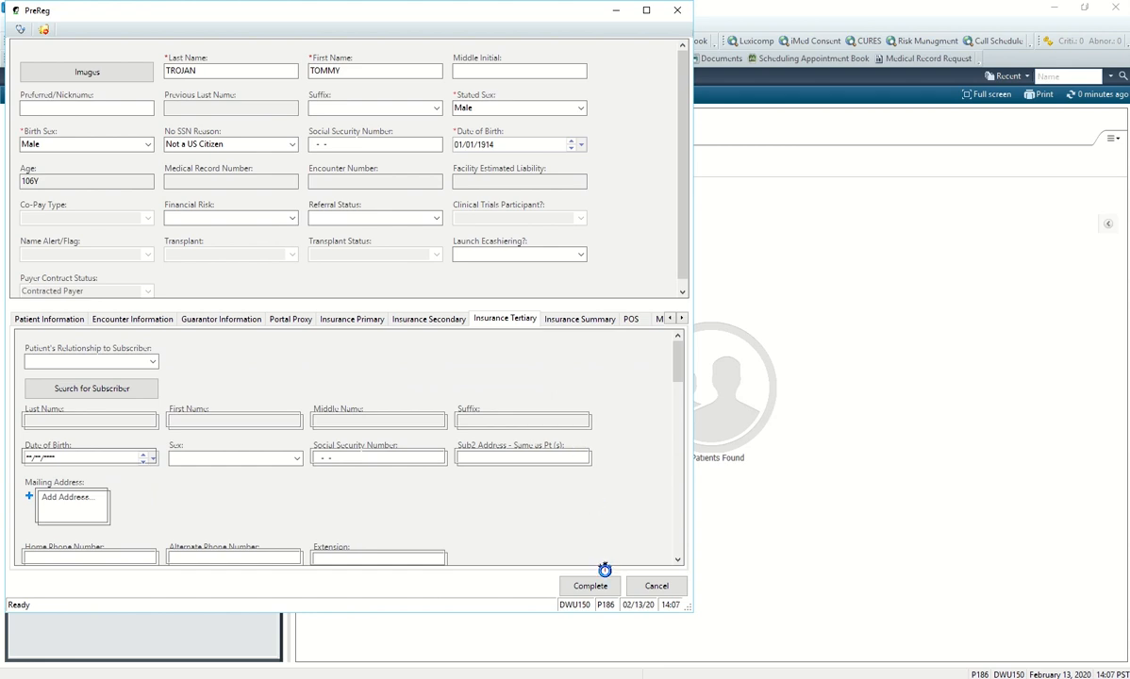
pyautogui.click(565, 319)
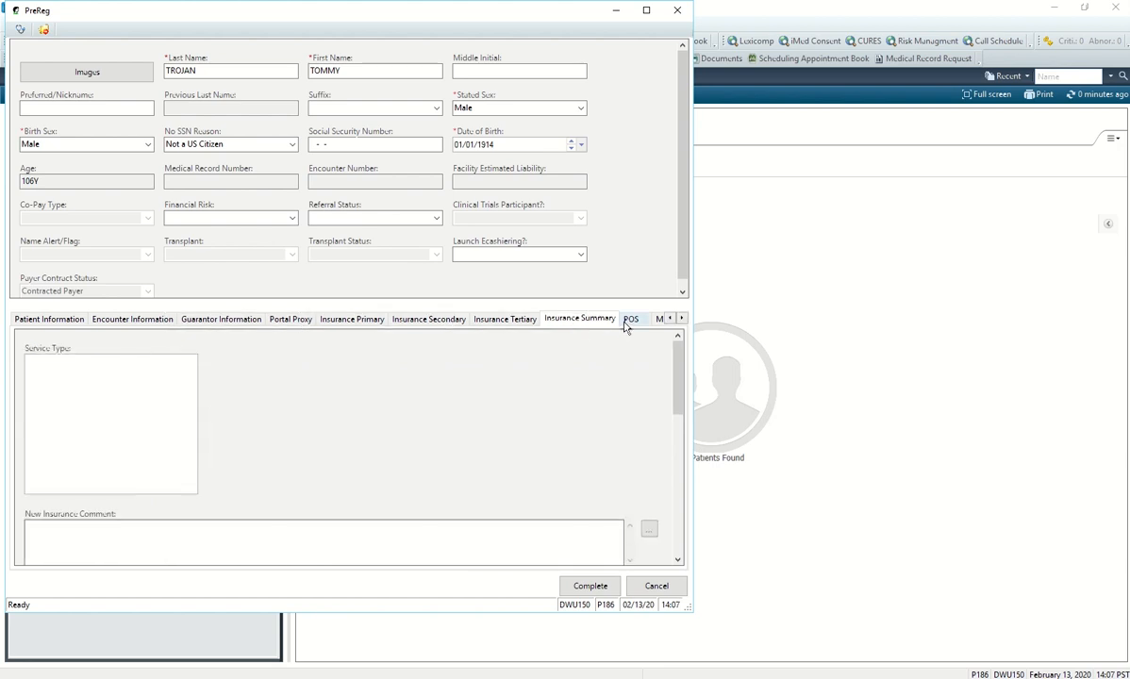
pyautogui.click(625, 323)
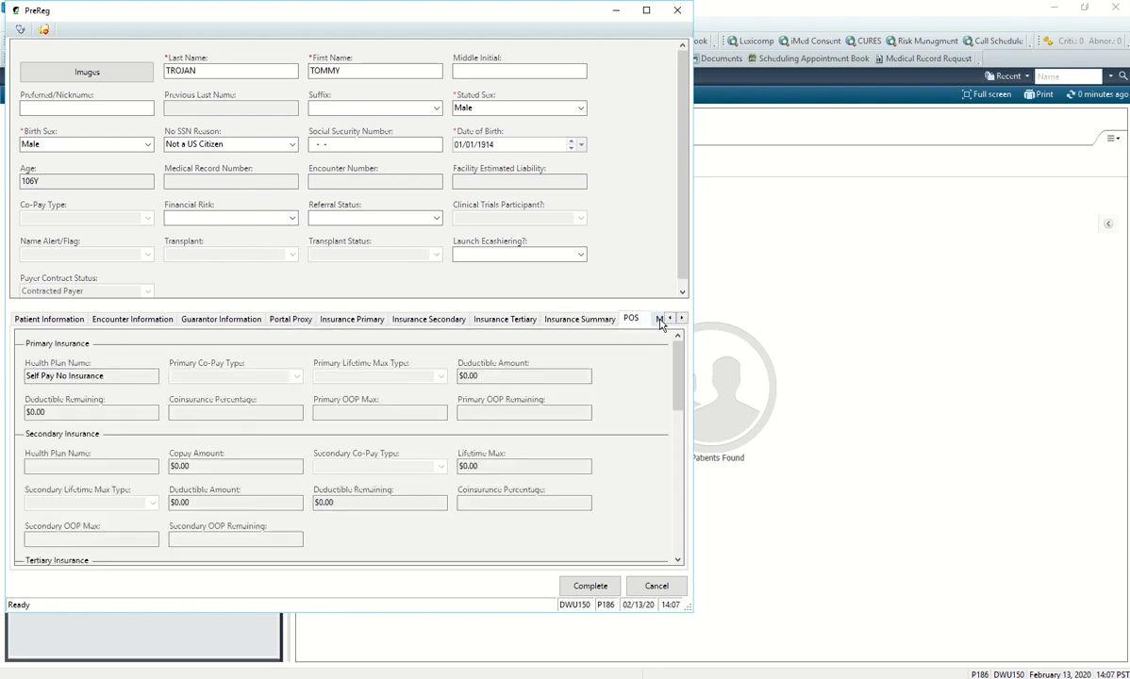
pyautogui.click(660, 321)
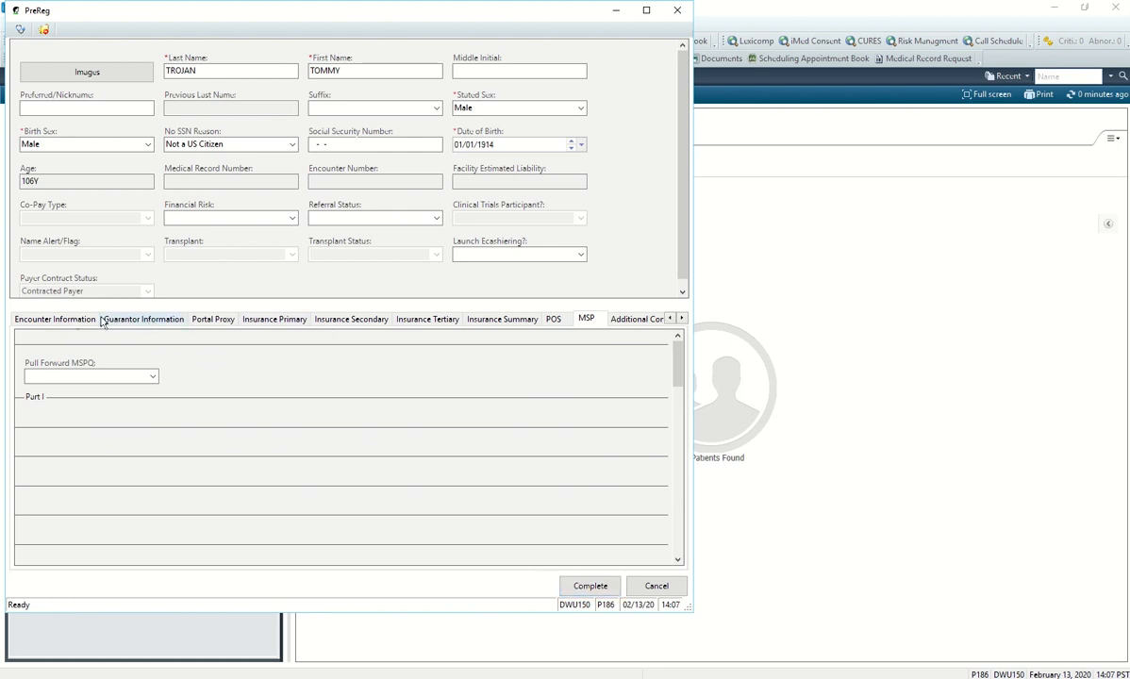
pyautogui.click(60, 321)
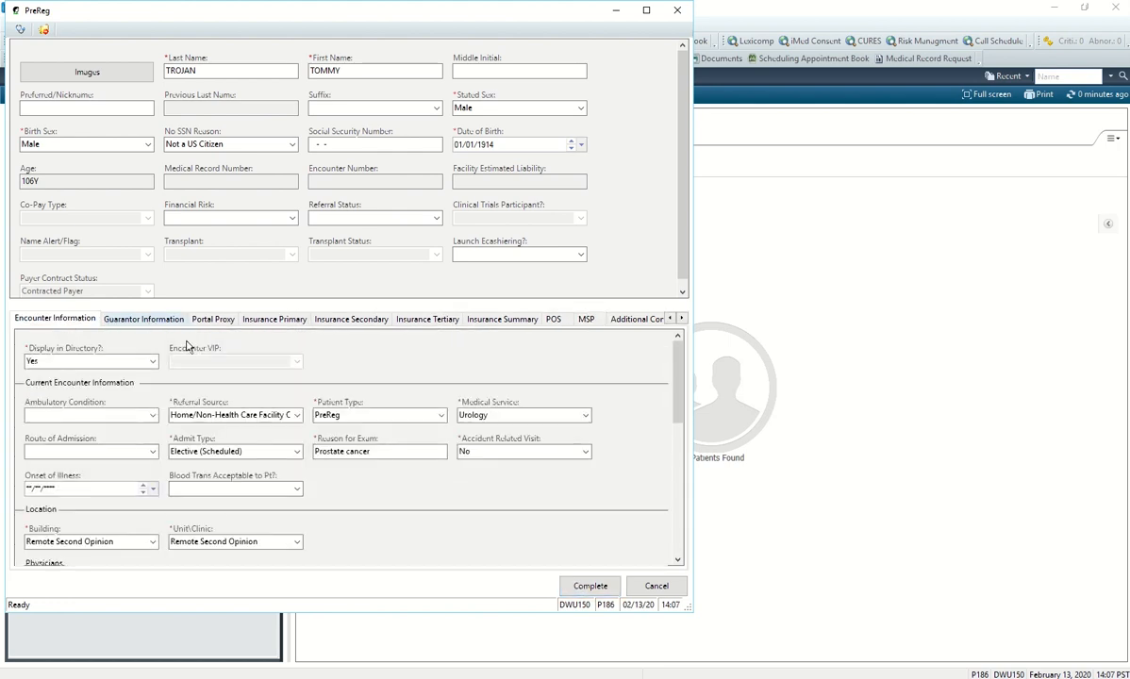